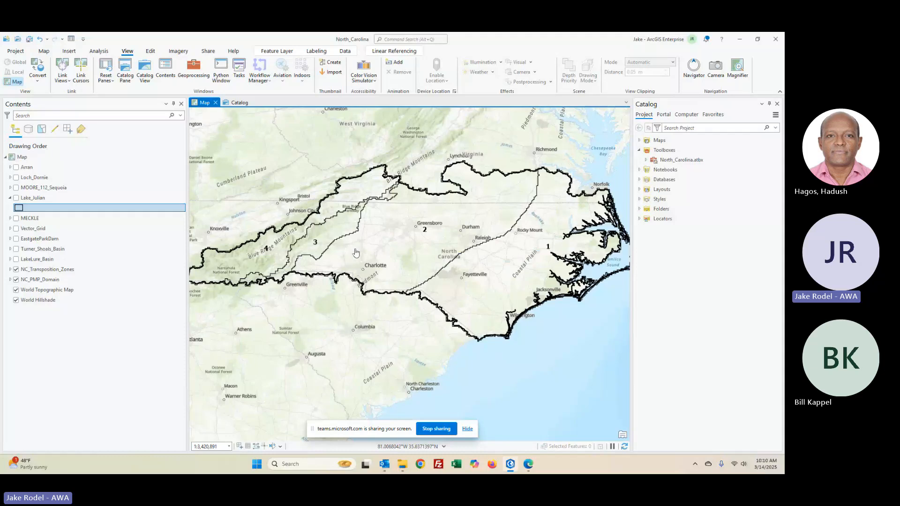
Step: Switch to the catalog view and browse to the Input folder of Final_Tool > PMP_Evaluation_Tool in the NorthCarolina folder
{"action": "left_click", "coordinate": [238, 104]}
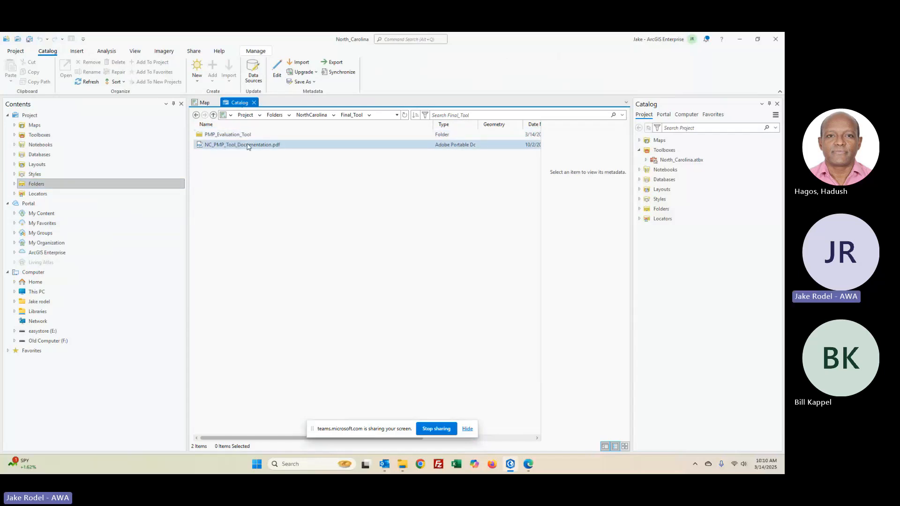
{"action": "double_click", "coordinate": [223, 136]}
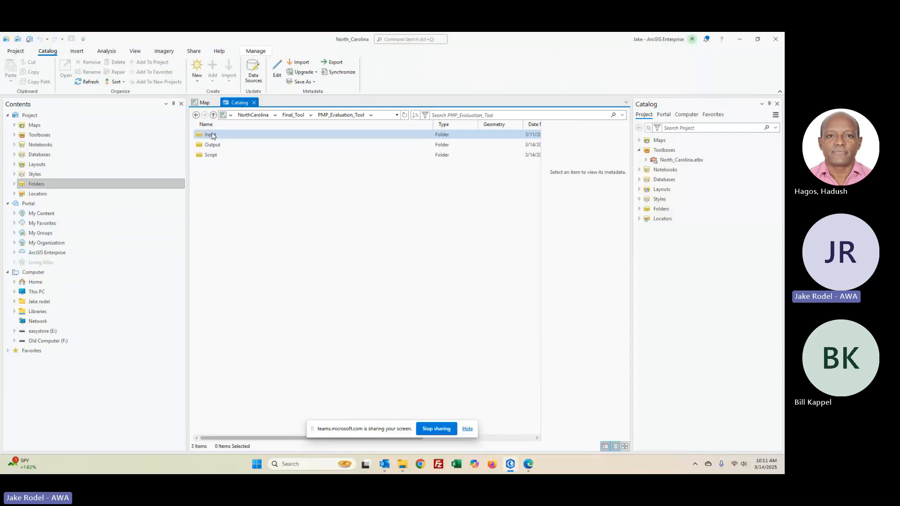
{"action": "left_click", "coordinate": [14, 185]}
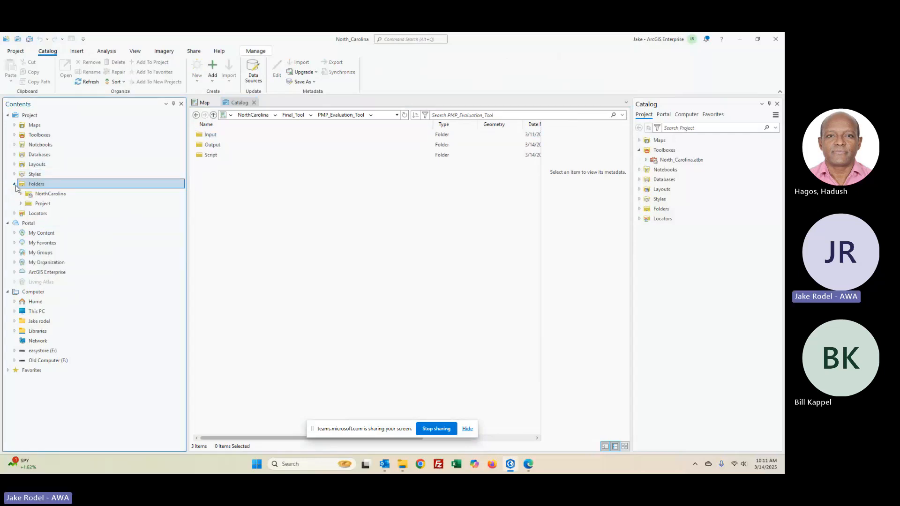
{"action": "left_click", "coordinate": [20, 194]}
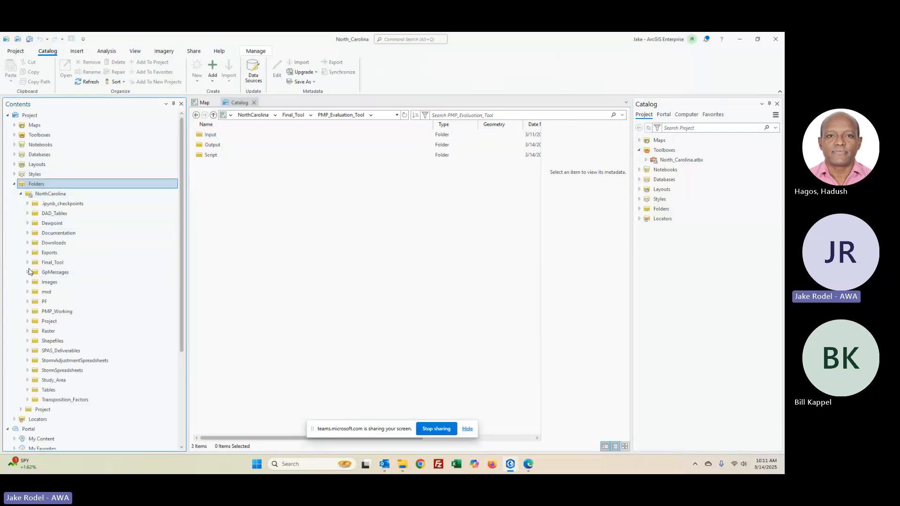
{"action": "left_click", "coordinate": [27, 263]}
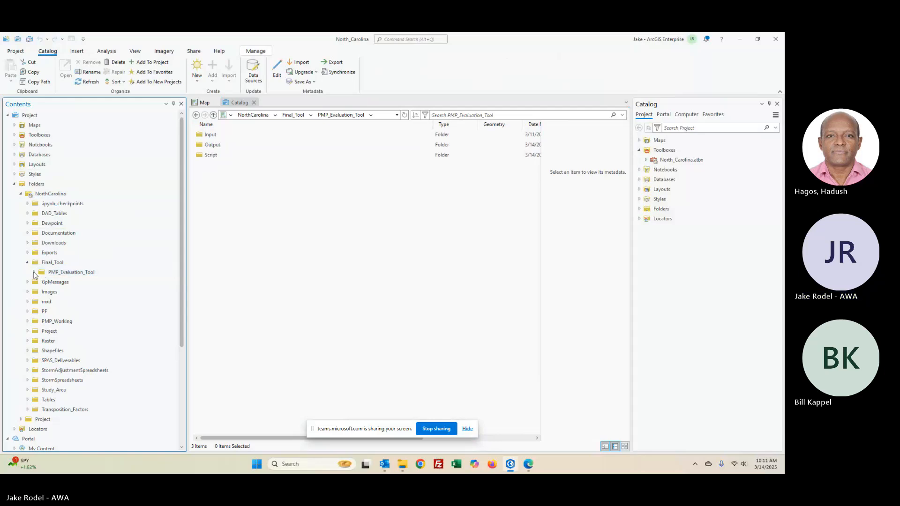
{"action": "left_click", "coordinate": [34, 272]}
{"action": "left_click", "coordinate": [41, 283]}
{"action": "left_click", "coordinate": [59, 283]}
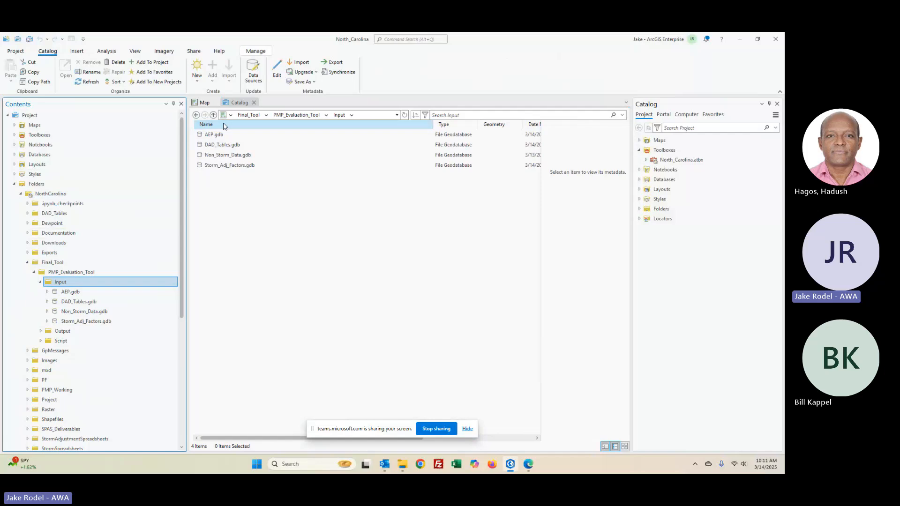
Step: Look through the precipitation frequency raster datasets stored in AEP.gdb
{"action": "left_click", "coordinate": [68, 292]}
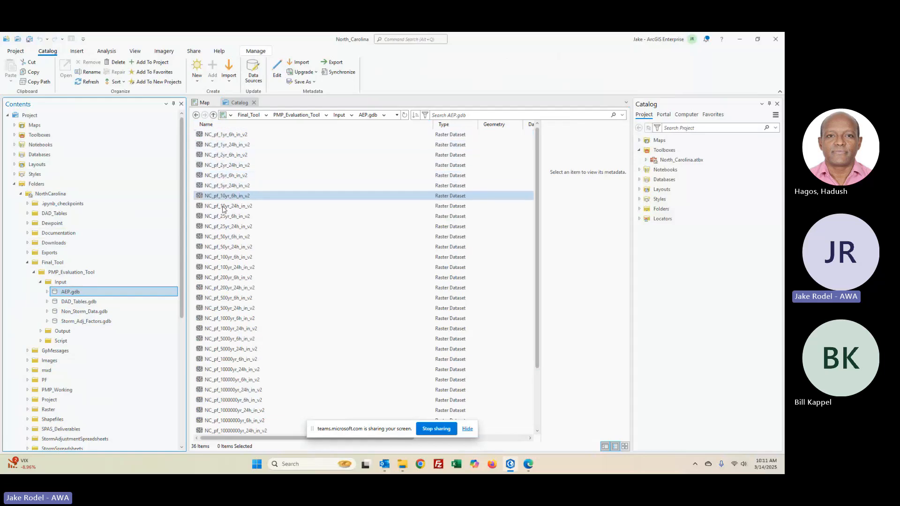
{"action": "scroll", "coordinate": [229, 330], "scroll_direction": "down", "scroll_amount": 3}
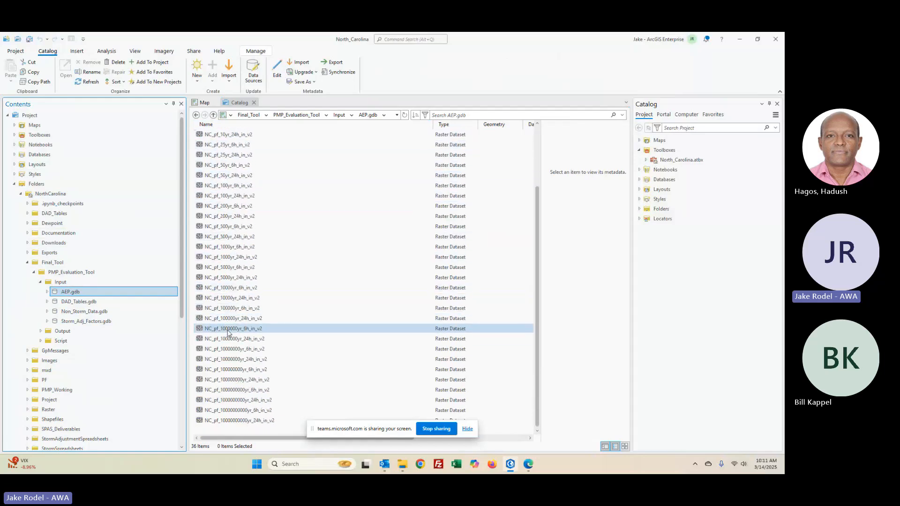
{"action": "scroll", "coordinate": [230, 337], "scroll_direction": "up", "scroll_amount": 2}
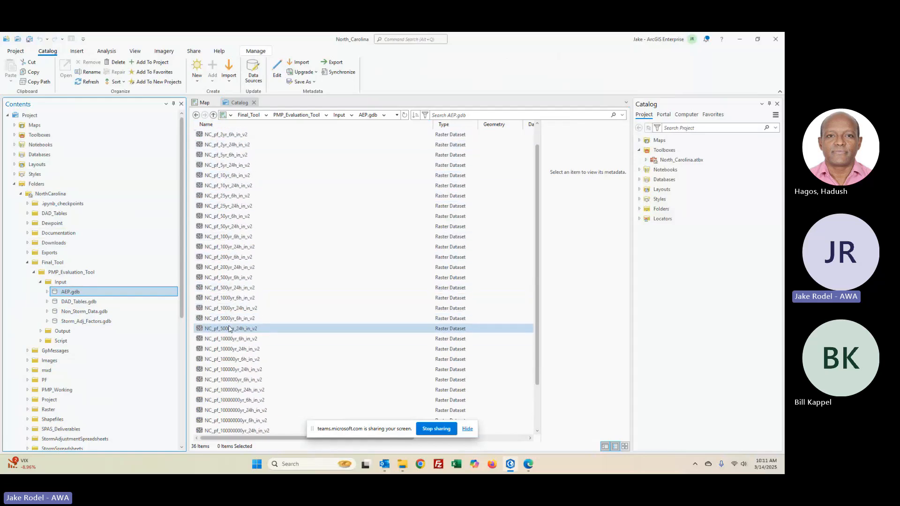
Step: Look through the storm tables in DAD_Tables.gdb and view the SPAS_1040_1 attribute table, closing it when done
{"action": "left_click", "coordinate": [74, 302]}
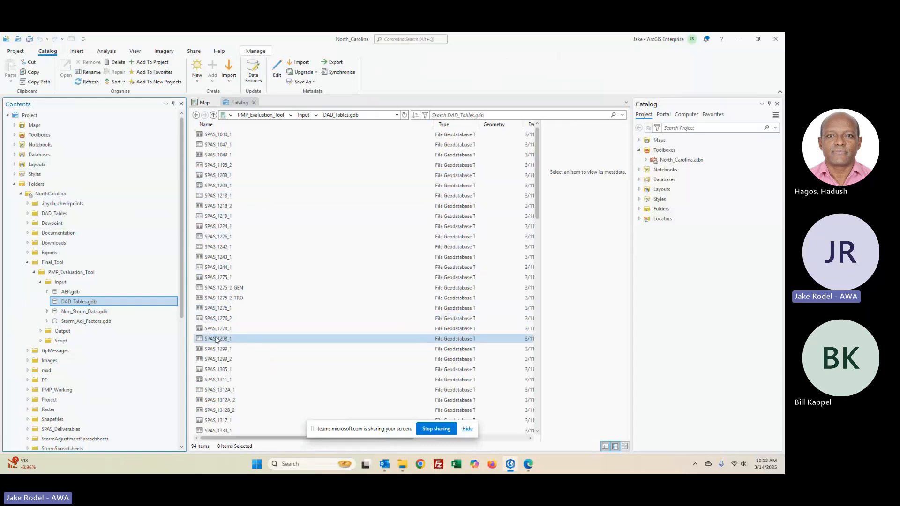
{"action": "scroll", "coordinate": [217, 337], "scroll_direction": "down", "scroll_amount": 2}
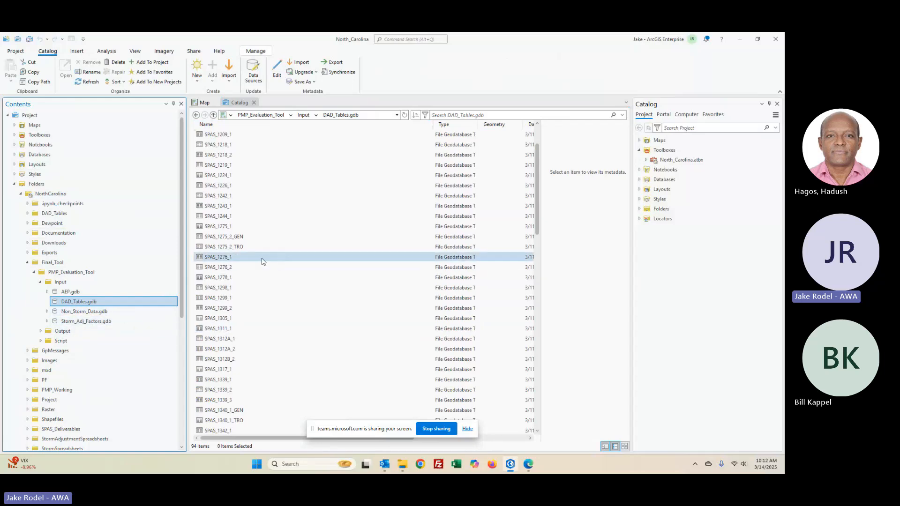
{"action": "scroll", "coordinate": [224, 188], "scroll_direction": "up", "scroll_amount": 2}
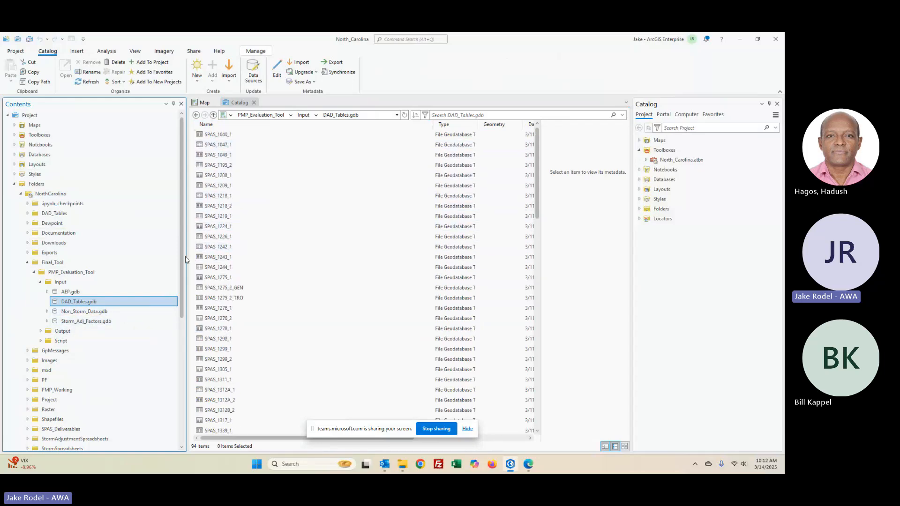
{"action": "left_click", "coordinate": [223, 136]}
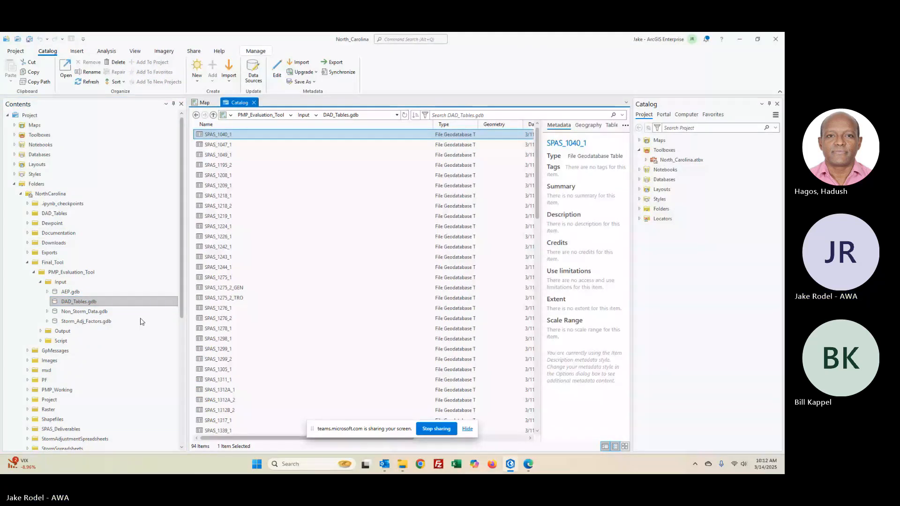
{"action": "left_click", "coordinate": [224, 136]}
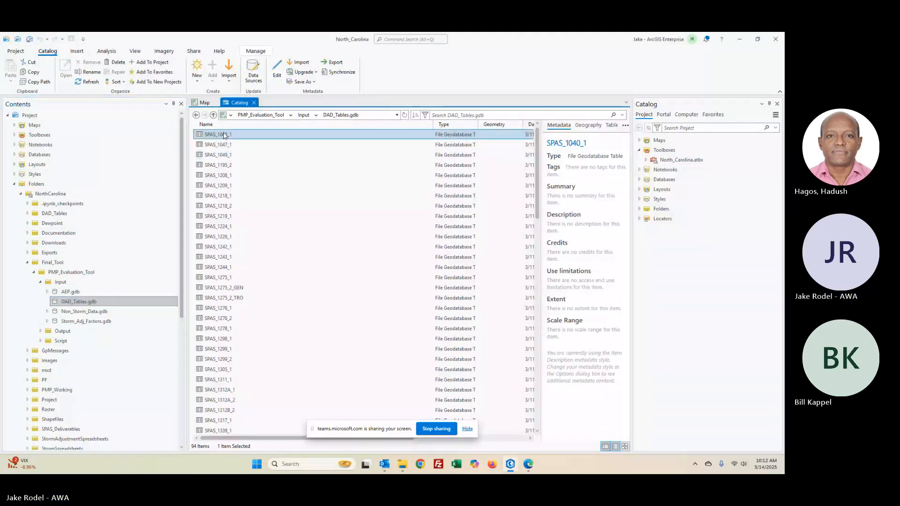
{"action": "right_click", "coordinate": [225, 136]}
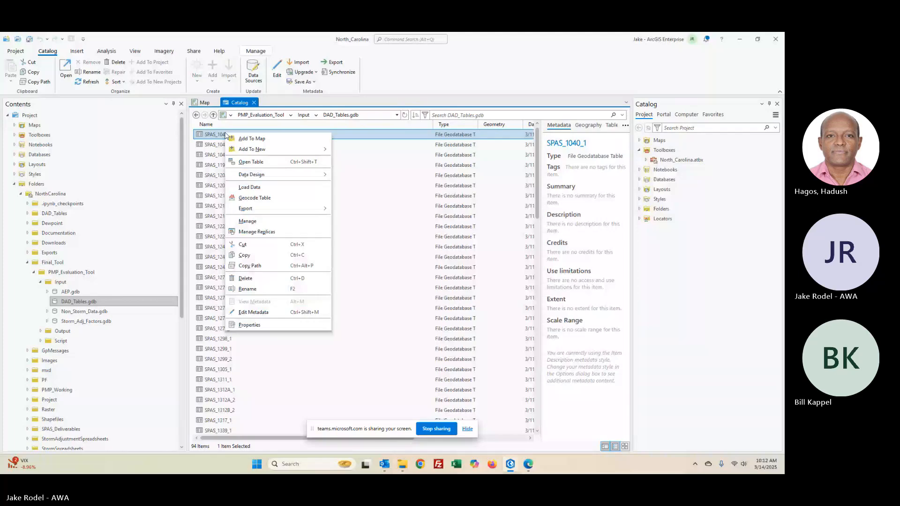
{"action": "left_click", "coordinate": [259, 163]}
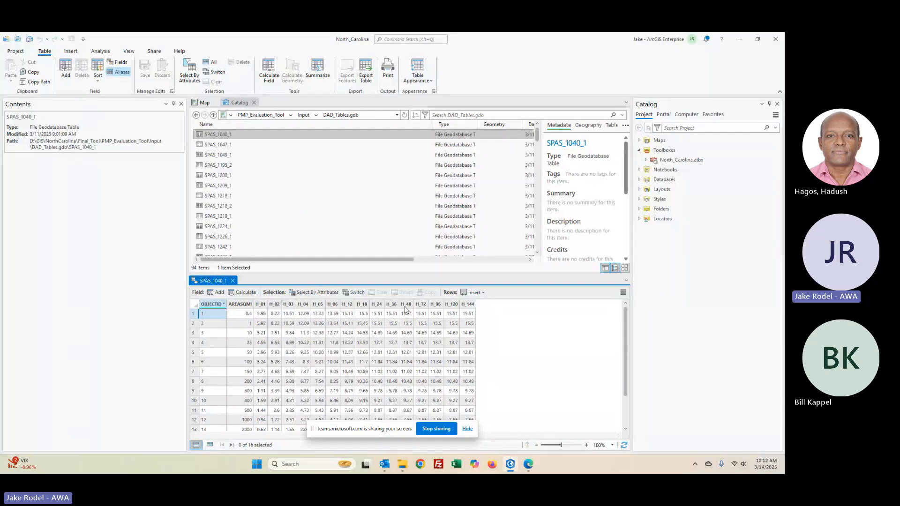
{"action": "left_click", "coordinate": [233, 282]}
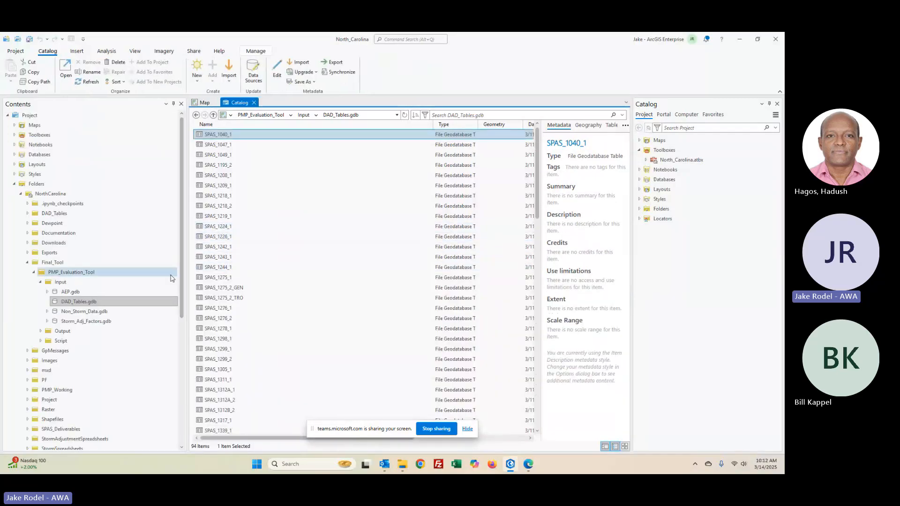
Step: Examine the contents of Non_Storm_Data.gdb and show the Vector_Grid layer on the map
{"action": "left_click", "coordinate": [89, 312]}
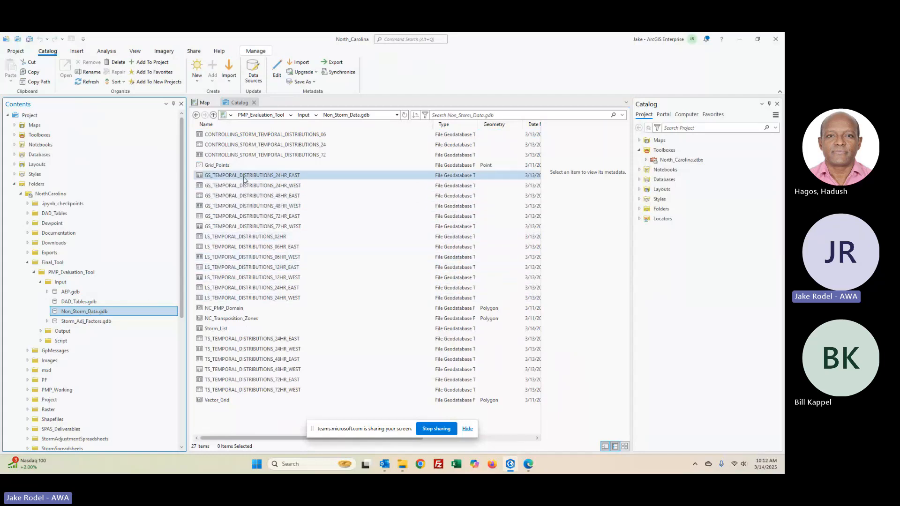
{"action": "left_click_drag", "start_coordinate": [222, 168], "coordinate": [473, 233]}
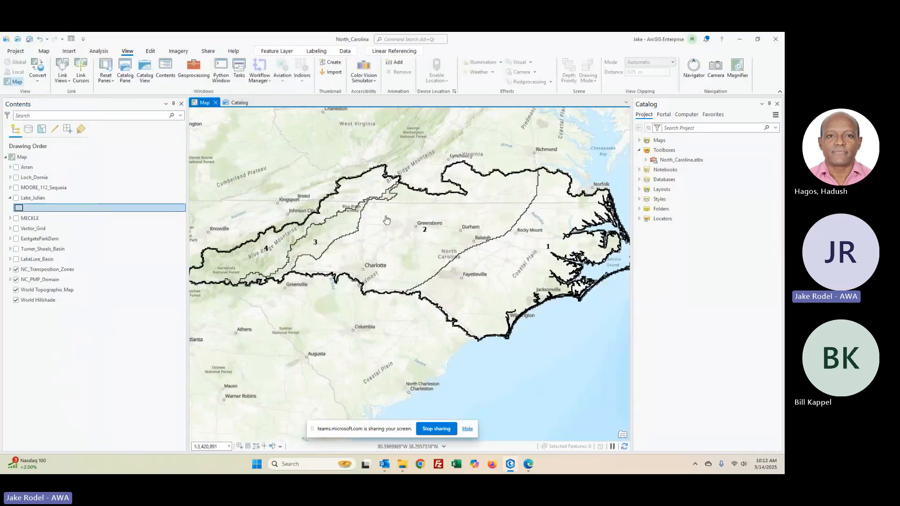
{"action": "left_click", "coordinate": [16, 228]}
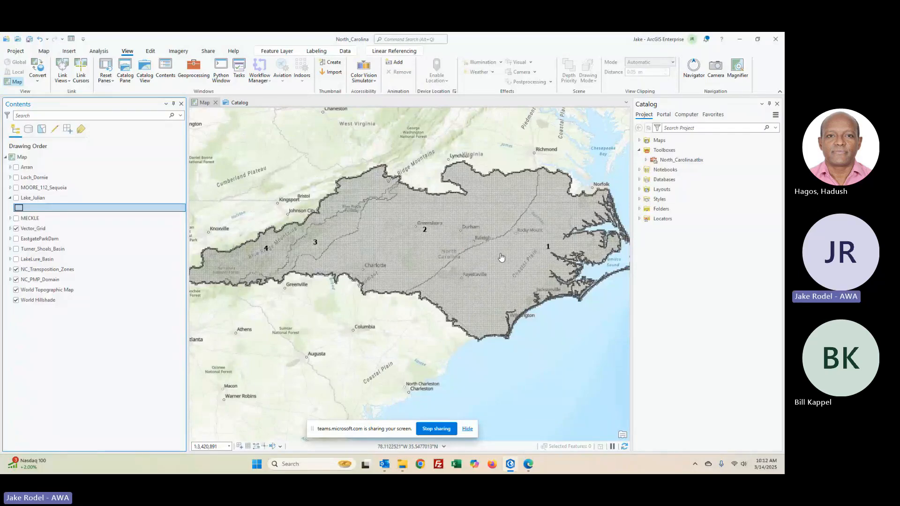
Step: Return to the catalog view and examine the columns of the Storm_List table in Non_Storm_Data.gdb, closing it when done
{"action": "left_click", "coordinate": [239, 102]}
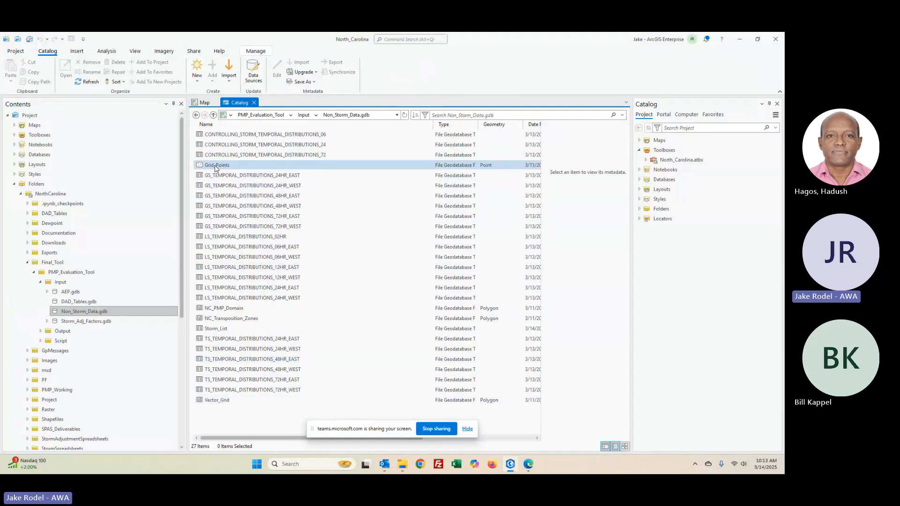
{"action": "right_click", "coordinate": [209, 330]}
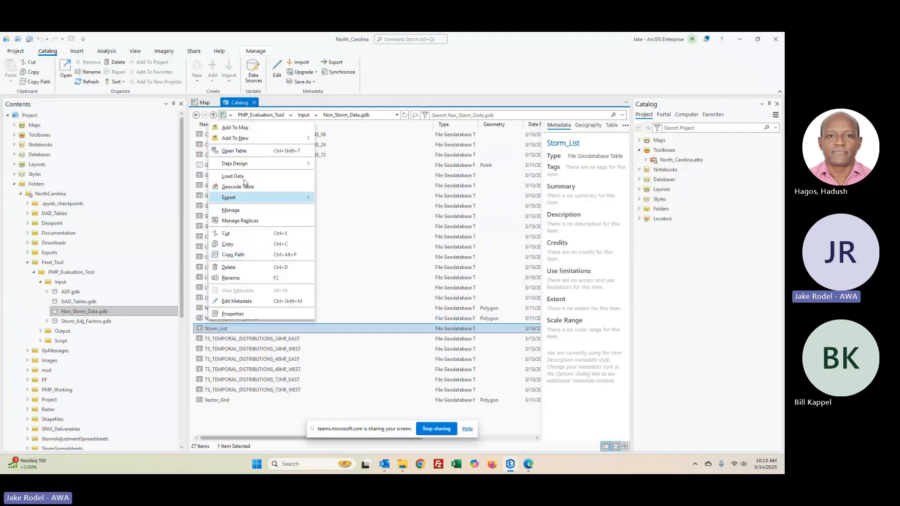
{"action": "left_click", "coordinate": [262, 150]}
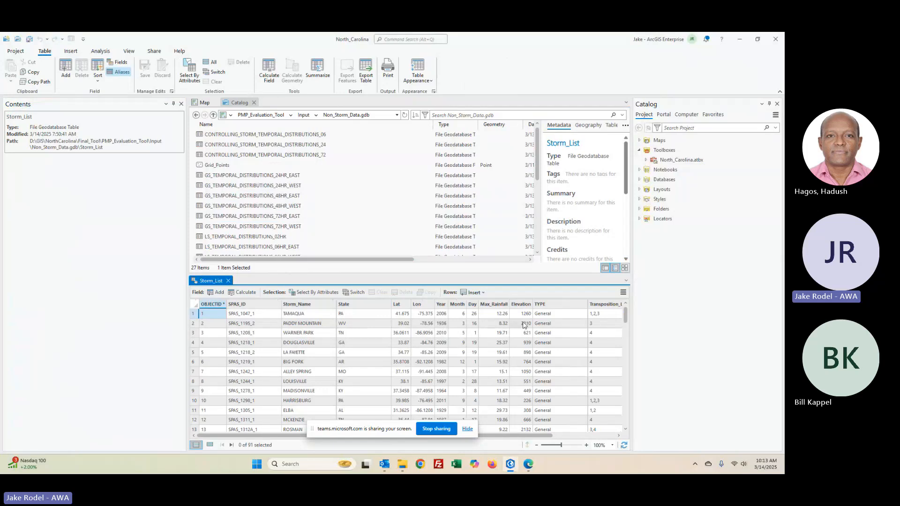
{"action": "scroll", "coordinate": [534, 441], "scroll_direction": "right", "scroll_amount": 3}
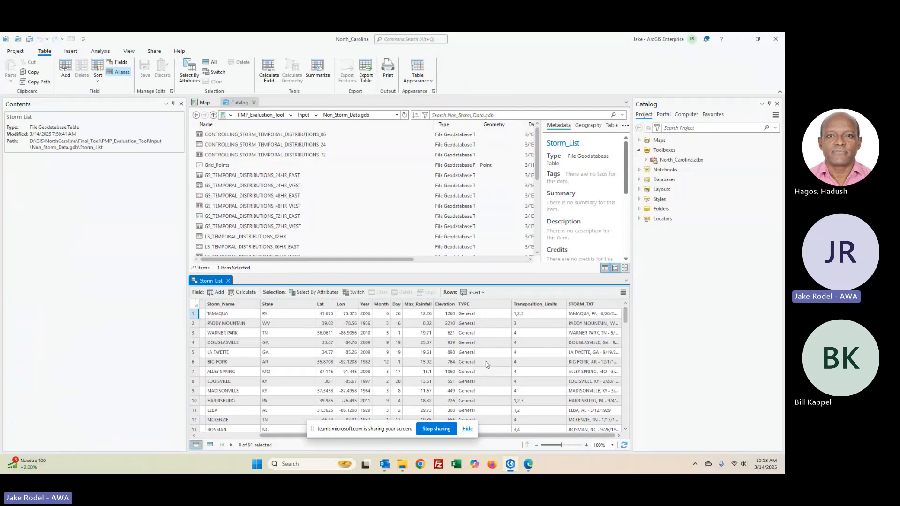
{"action": "left_click", "coordinate": [229, 281]}
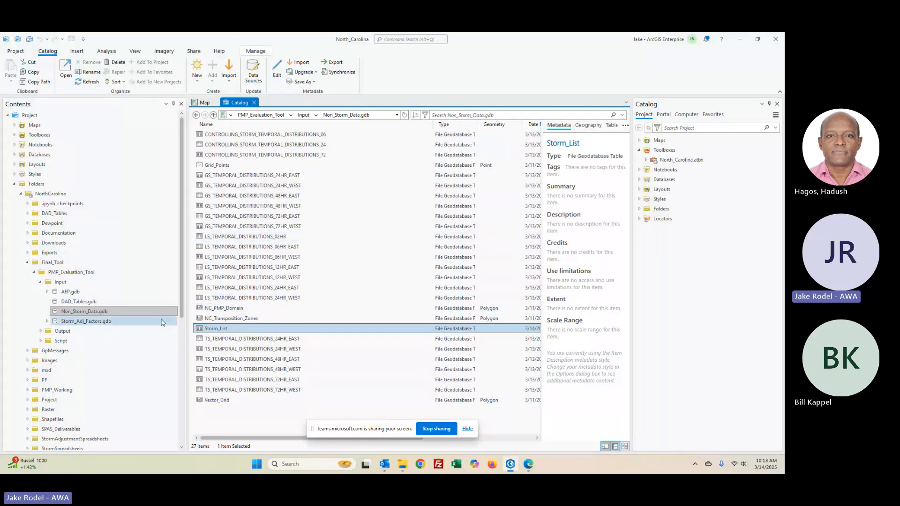
Step: Expand Storm_Adj_Factors.gdb and examine its General, Local and Tropical feature datasets
{"action": "left_click", "coordinate": [57, 323]}
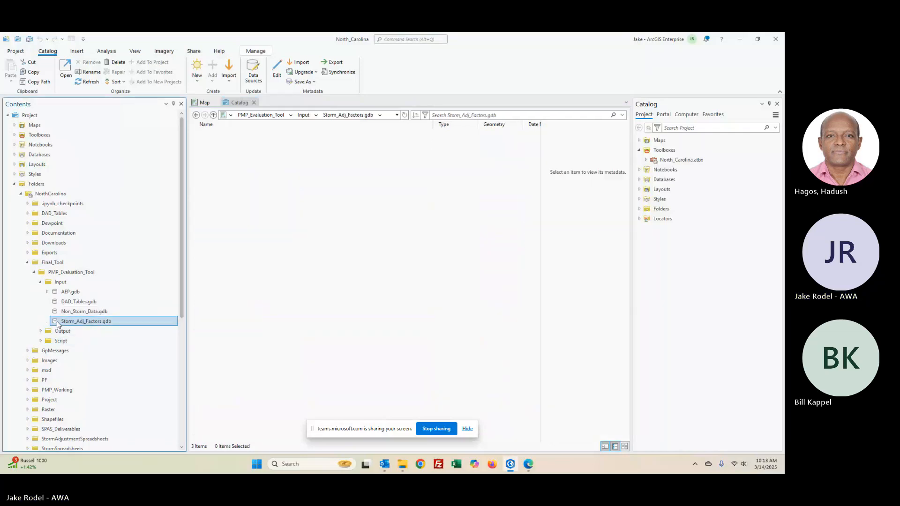
{"action": "left_click", "coordinate": [48, 322]}
{"action": "left_click", "coordinate": [95, 322]}
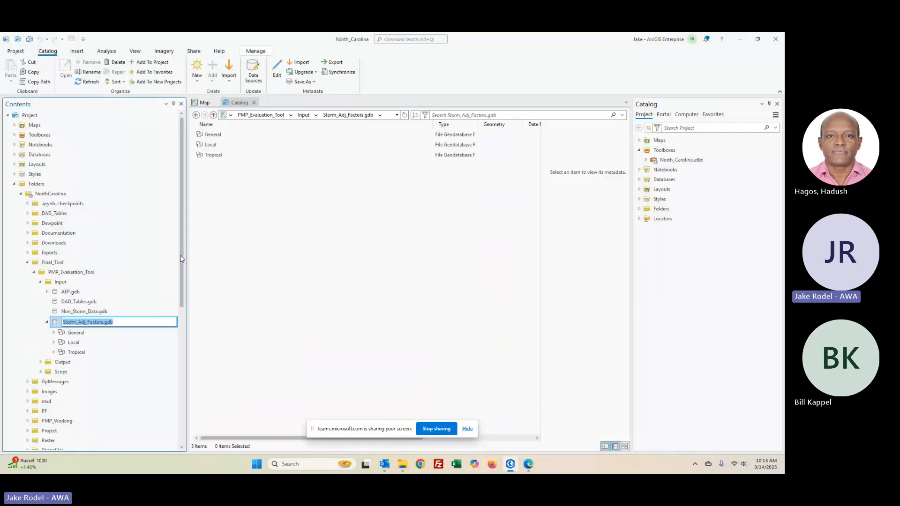
{"action": "left_click", "coordinate": [226, 281]}
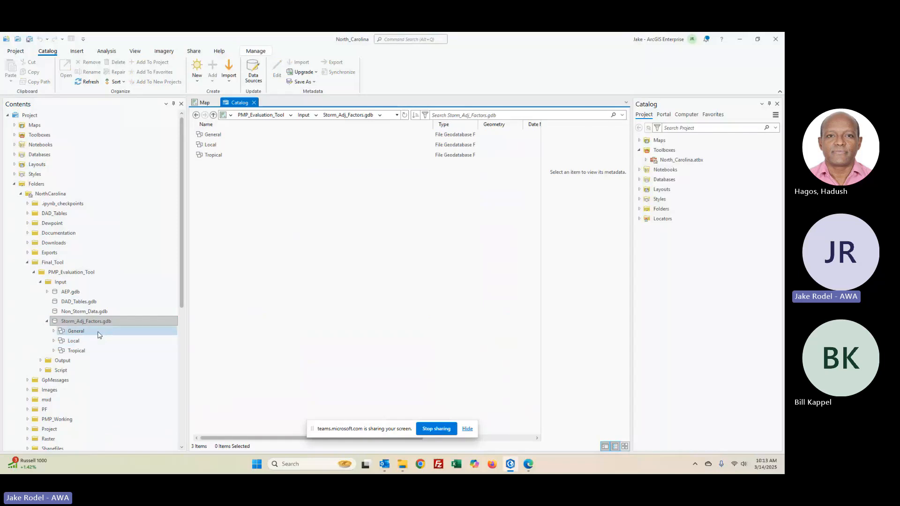
{"action": "left_click", "coordinate": [216, 155]}
{"action": "left_click", "coordinate": [216, 146]}
{"action": "left_click", "coordinate": [218, 137]}
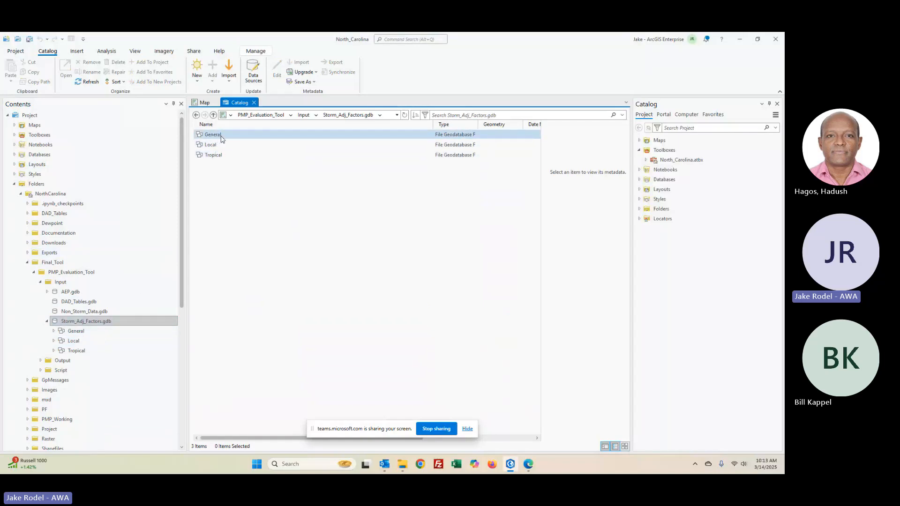
{"action": "left_click", "coordinate": [218, 147]}
{"action": "left_click", "coordinate": [218, 156]}
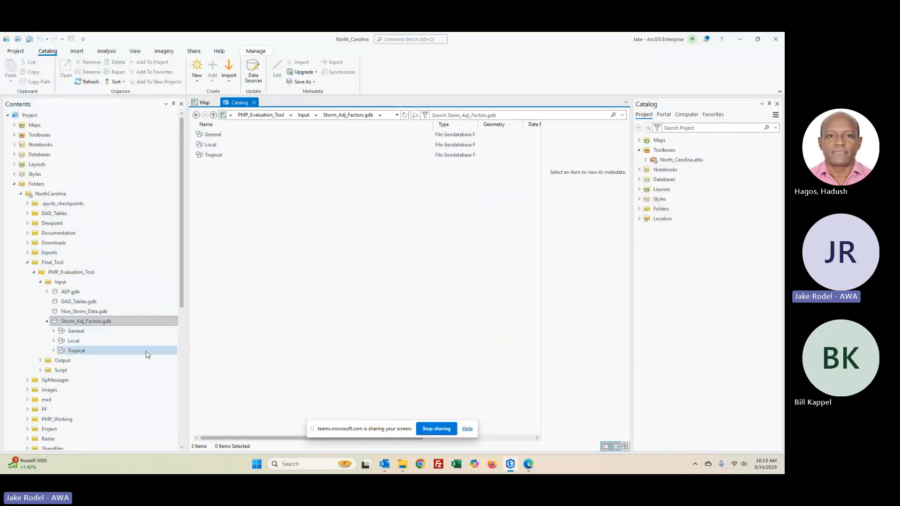
Step: View the storm point feature classes in the General dataset, then collapse Storm_Adj_Factors.gdb and close the catalog view
{"action": "left_click", "coordinate": [141, 331]}
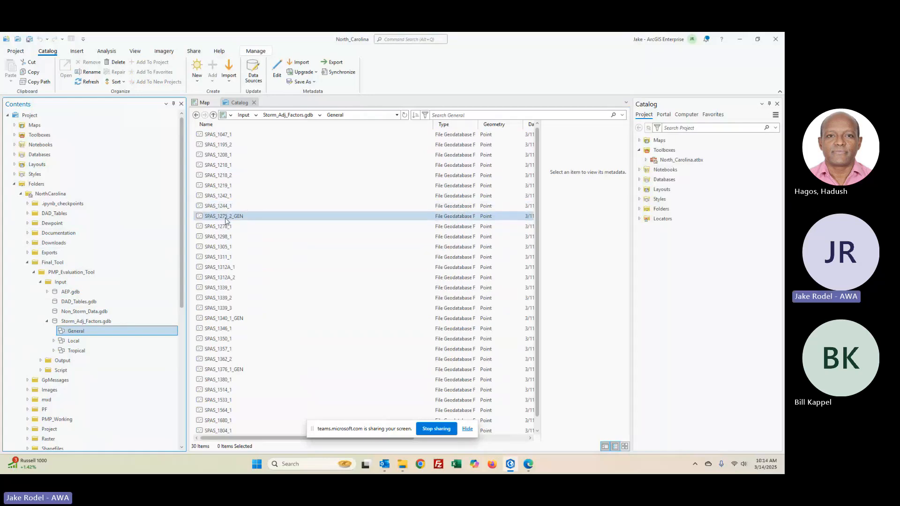
{"action": "left_click", "coordinate": [47, 321]}
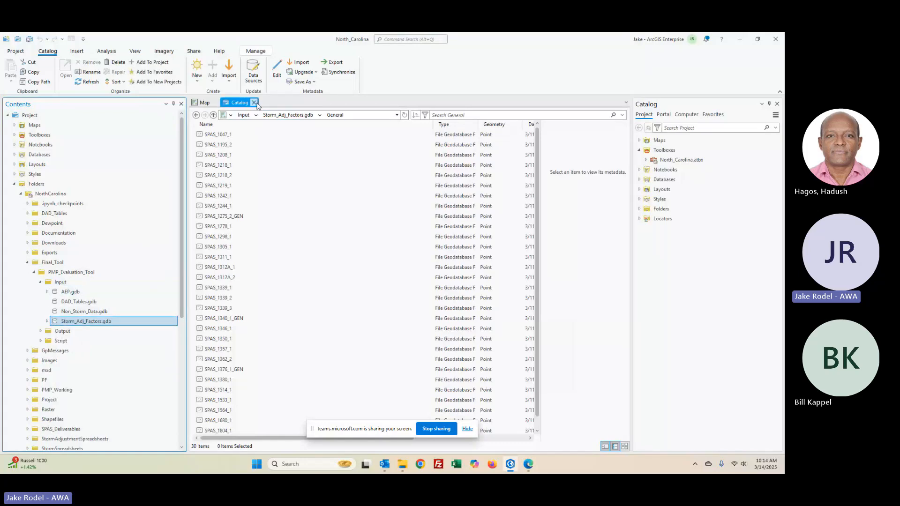
{"action": "left_click", "coordinate": [255, 102]}
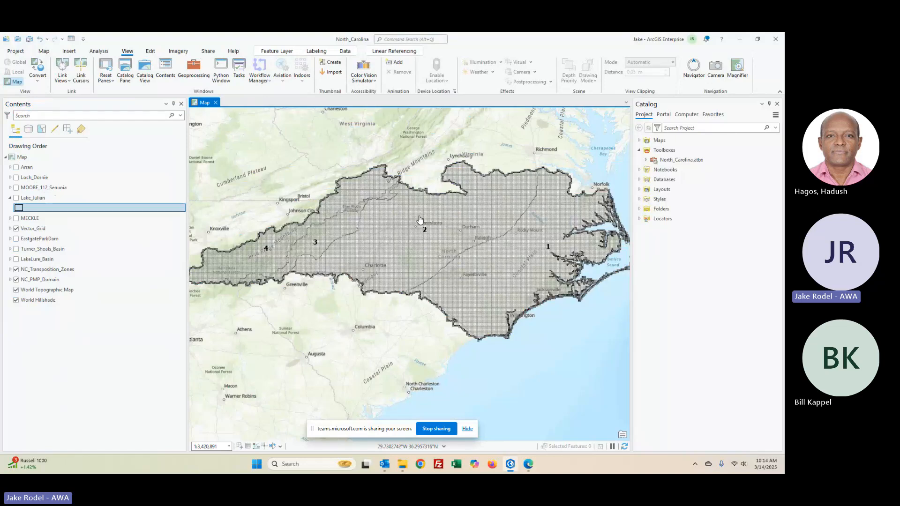
Step: Add the NorthCarolina_Final_PMP_Tools.tbx toolbox from the PMP_Evaluation_Tool Script folder to the project
{"action": "right_click", "coordinate": [663, 150]}
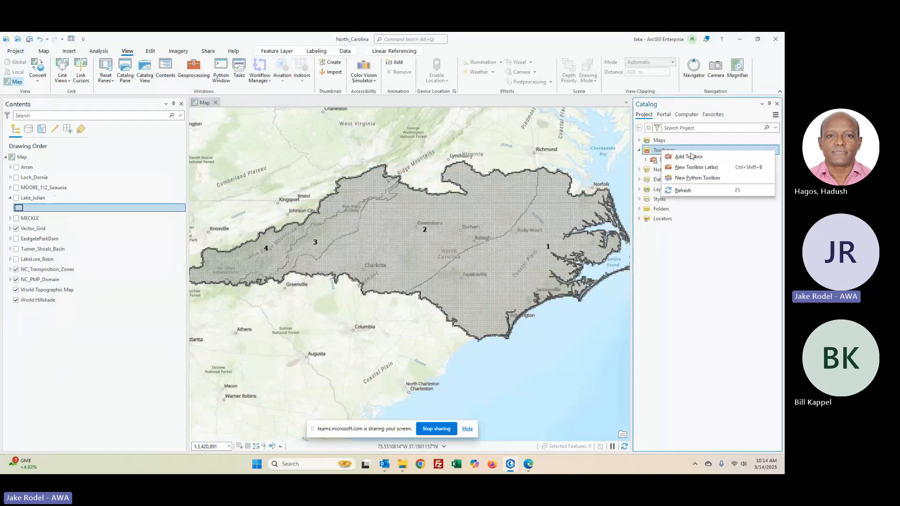
{"action": "left_click", "coordinate": [690, 157]}
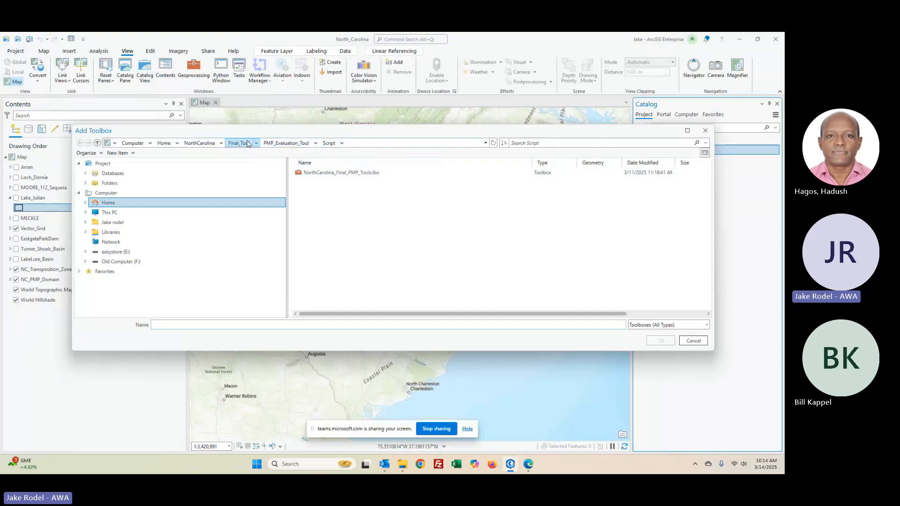
{"action": "left_click", "coordinate": [279, 145]}
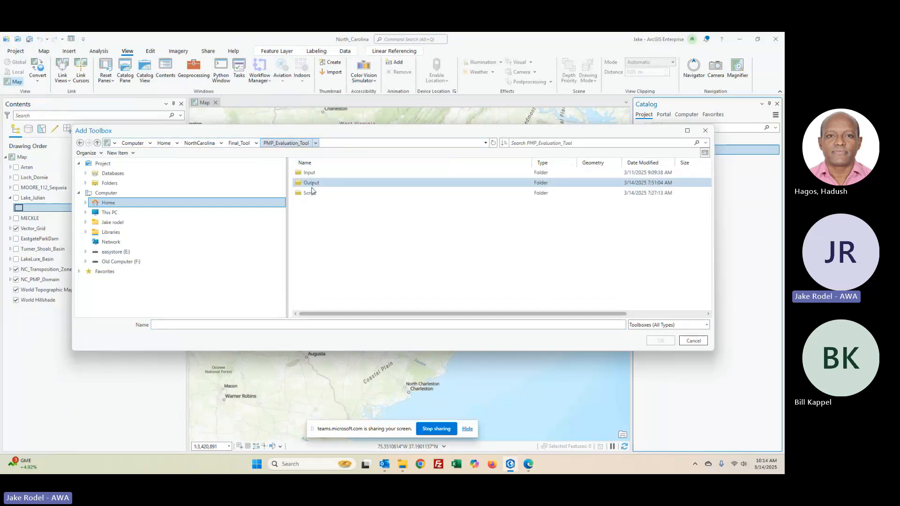
{"action": "double_click", "coordinate": [310, 193]}
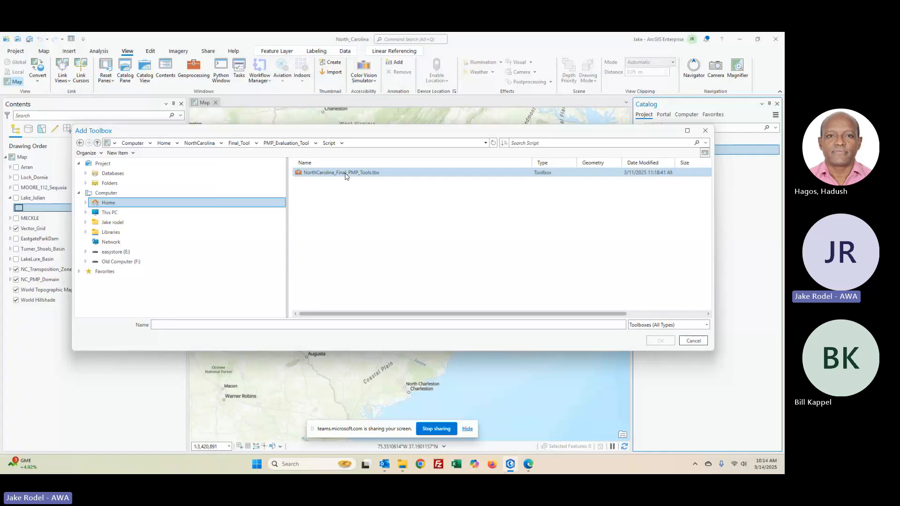
{"action": "left_click", "coordinate": [345, 174]}
{"action": "left_click", "coordinate": [659, 341]}
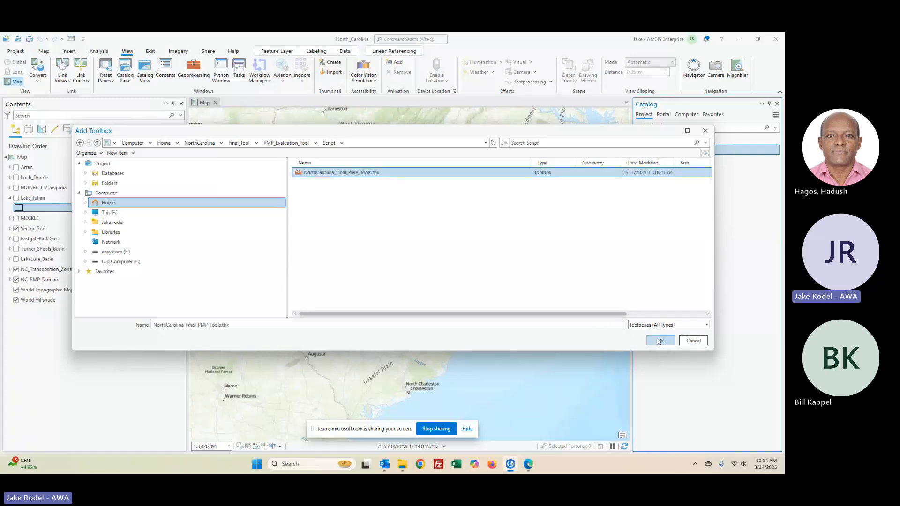
Step: Open the Gridded PMP Tool from the NorthCarolina_Final_PMP_Tools toolbox and view the layers available as basin outline input
{"action": "left_click", "coordinate": [647, 170]}
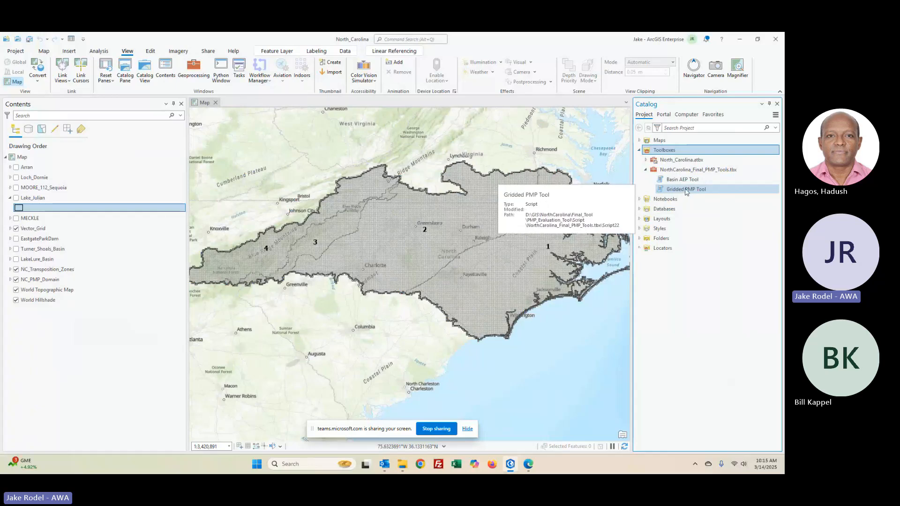
{"action": "double_click", "coordinate": [688, 189]}
{"action": "left_click", "coordinate": [665, 152]}
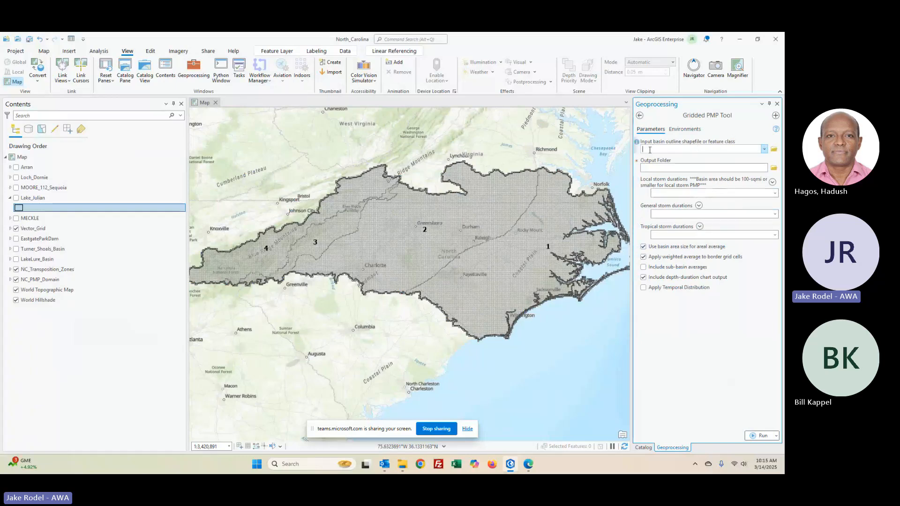
{"action": "left_click", "coordinate": [764, 150]}
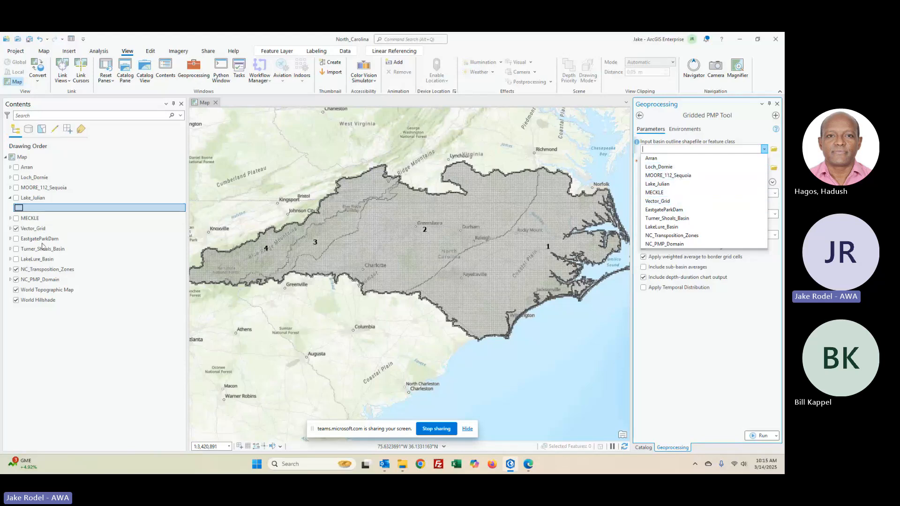
Step: Hide the Vector_Grid layer and show the Lake_Julian basin close up on the map
{"action": "left_click", "coordinate": [17, 229]}
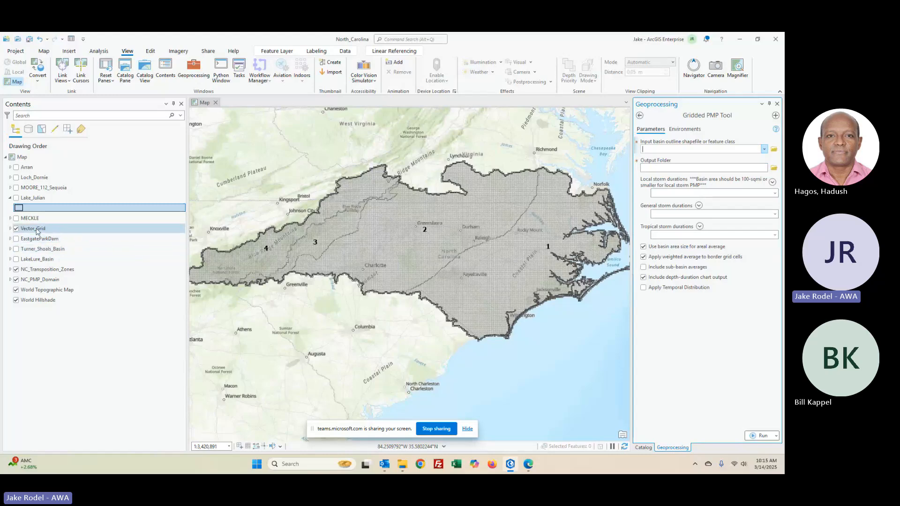
{"action": "left_click", "coordinate": [17, 228]}
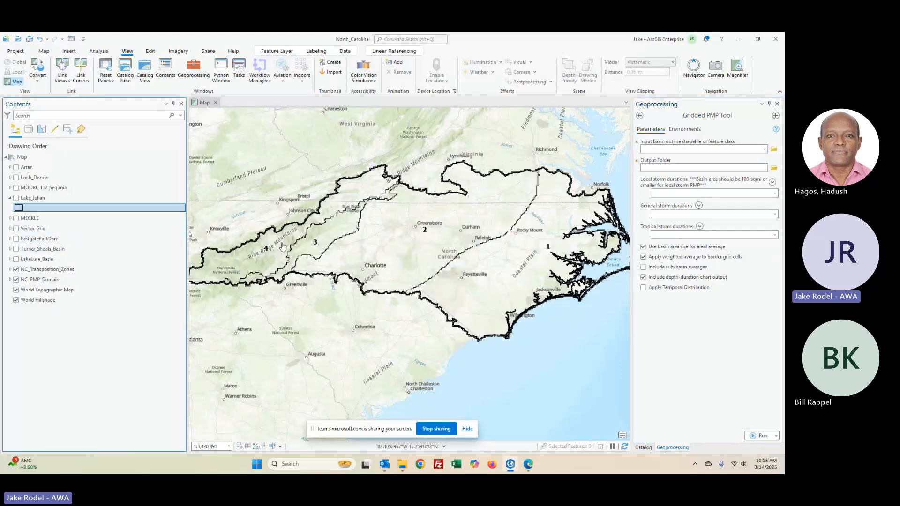
{"action": "left_click", "coordinate": [16, 198]}
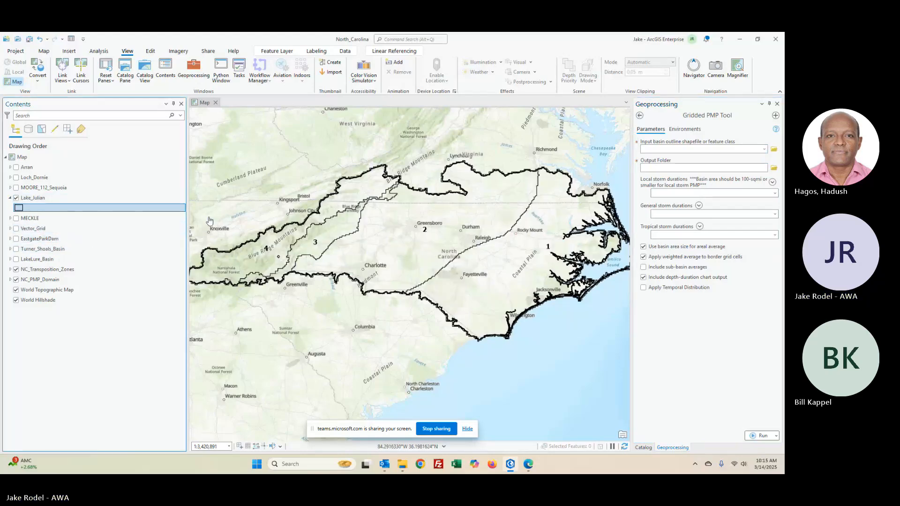
{"action": "scroll", "coordinate": [277, 261], "scroll_direction": "up", "scroll_amount": 8}
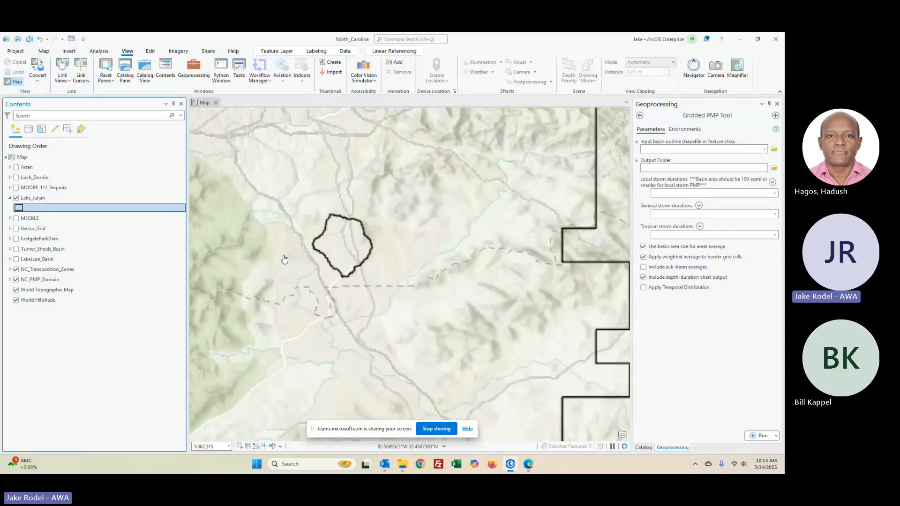
{"action": "scroll", "coordinate": [297, 261], "scroll_direction": "down", "scroll_amount": 1}
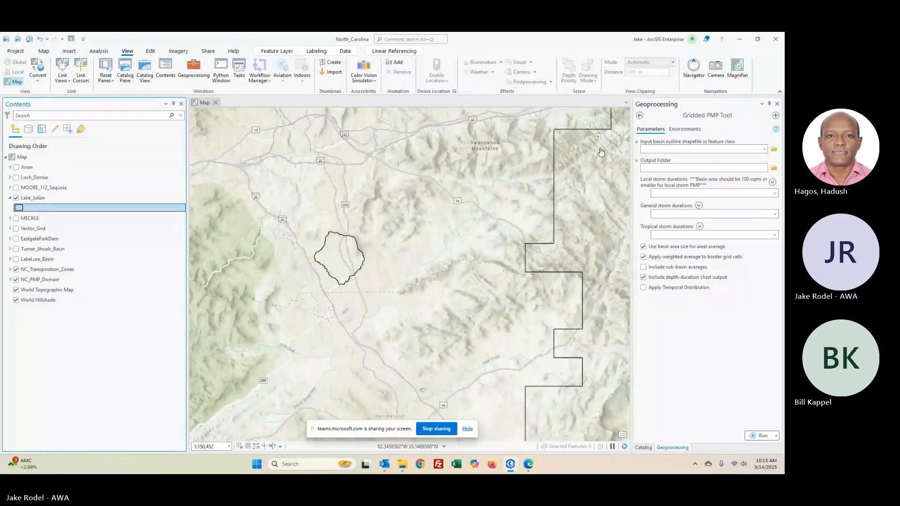
Step: Set Lake_Julian as the input basin outline and the Testing folder inside PMP_Evaluation_Tool as the output folder
{"action": "left_click", "coordinate": [767, 152]}
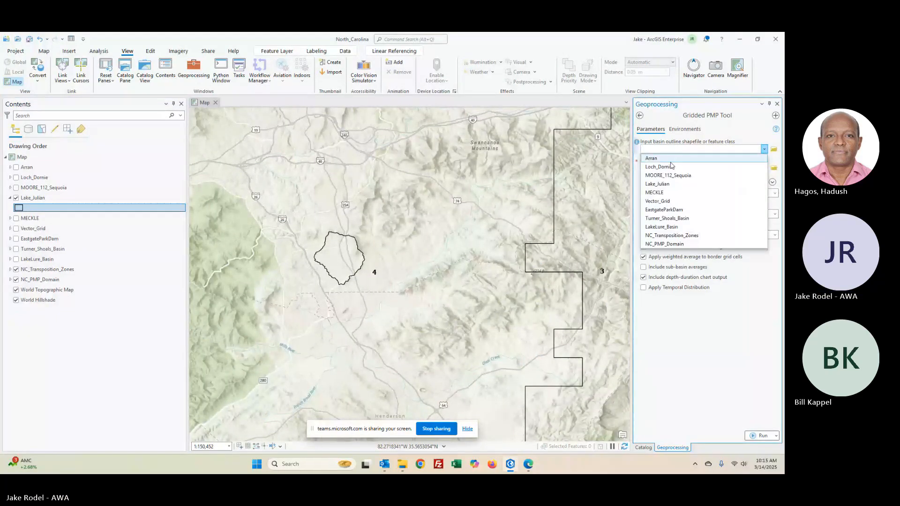
{"action": "left_click", "coordinate": [671, 183]}
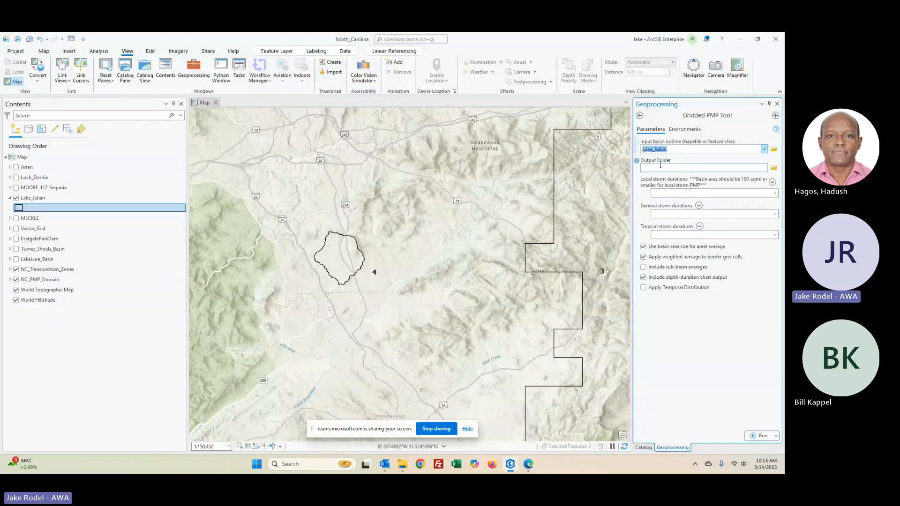
{"action": "left_click", "coordinate": [774, 168]}
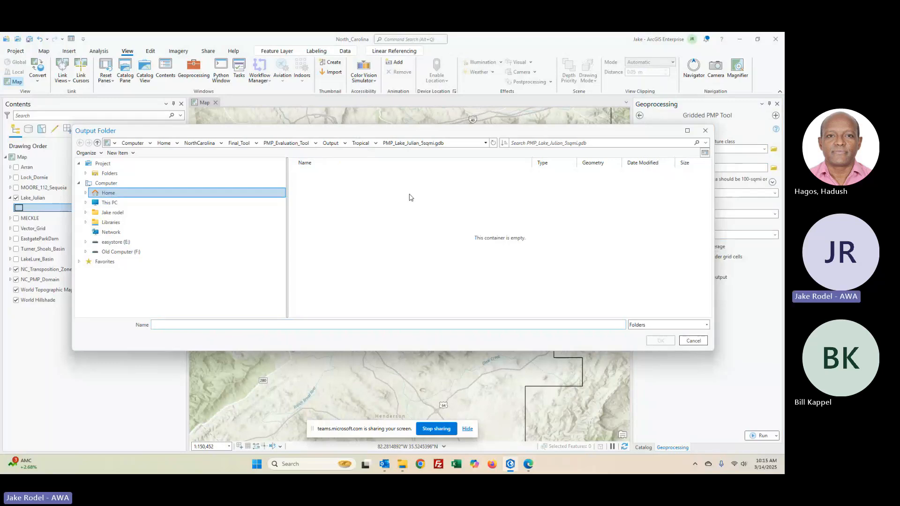
{"action": "left_click", "coordinate": [284, 143]}
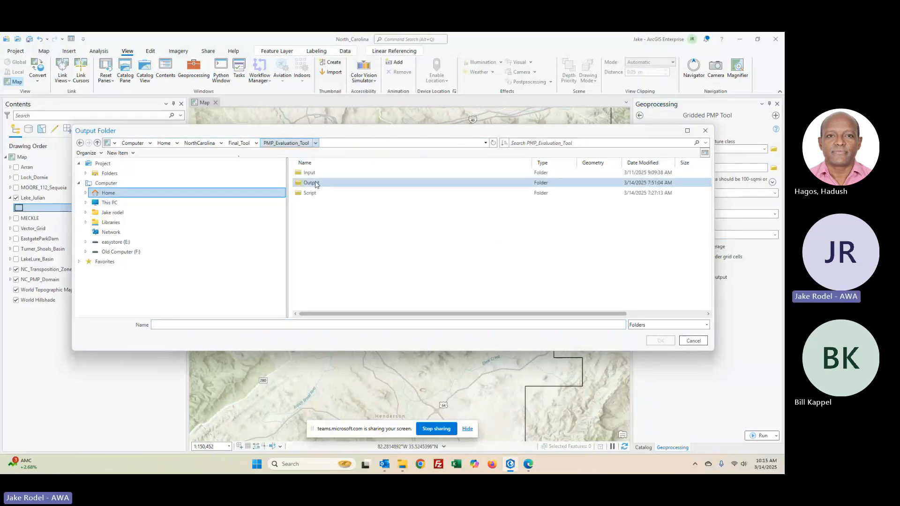
{"action": "left_click", "coordinate": [316, 184]}
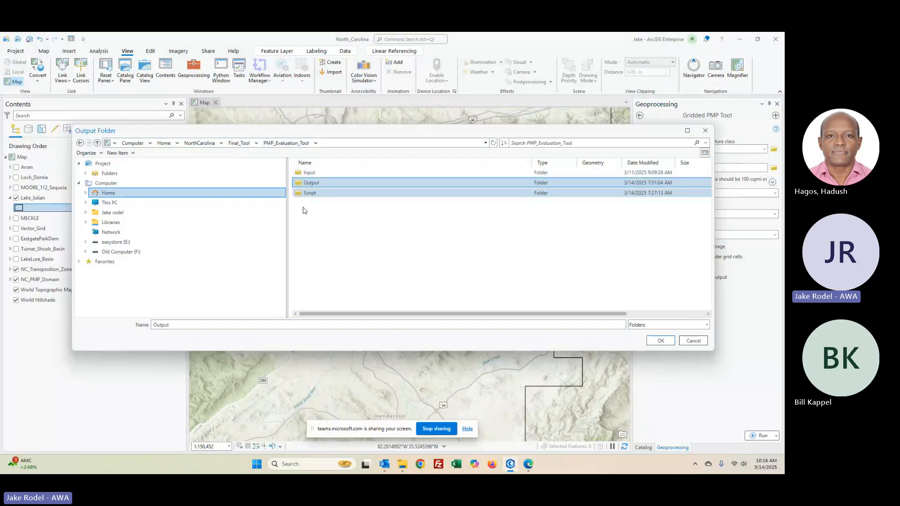
{"action": "right_click", "coordinate": [309, 212]}
{"action": "left_click", "coordinate": [331, 249]}
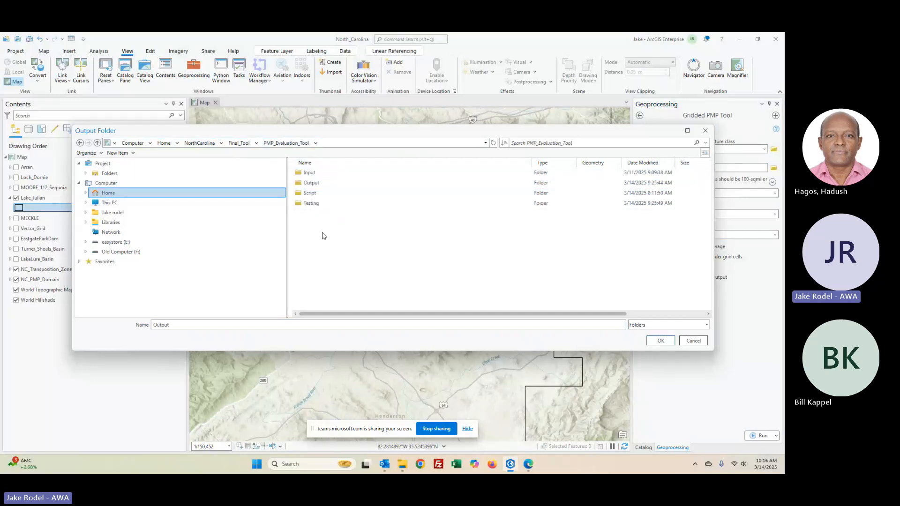
{"action": "left_click", "coordinate": [314, 204]}
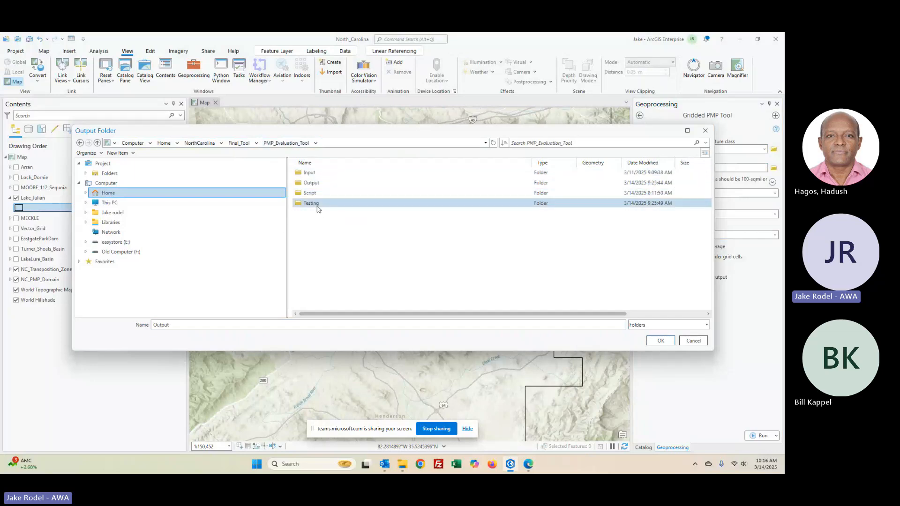
{"action": "left_click", "coordinate": [661, 341]}
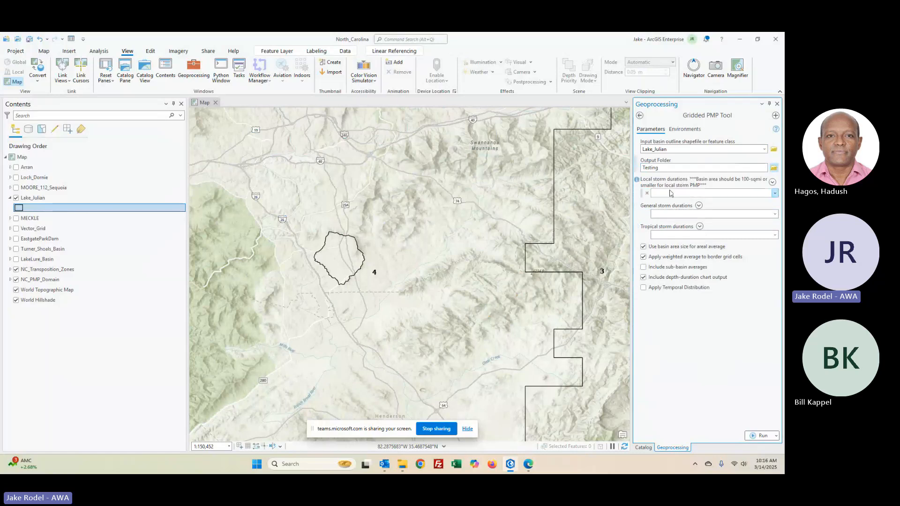
Step: Add all local storm durations from 01 to 24 to the Gridded PMP Tool
{"action": "left_click", "coordinate": [774, 186]}
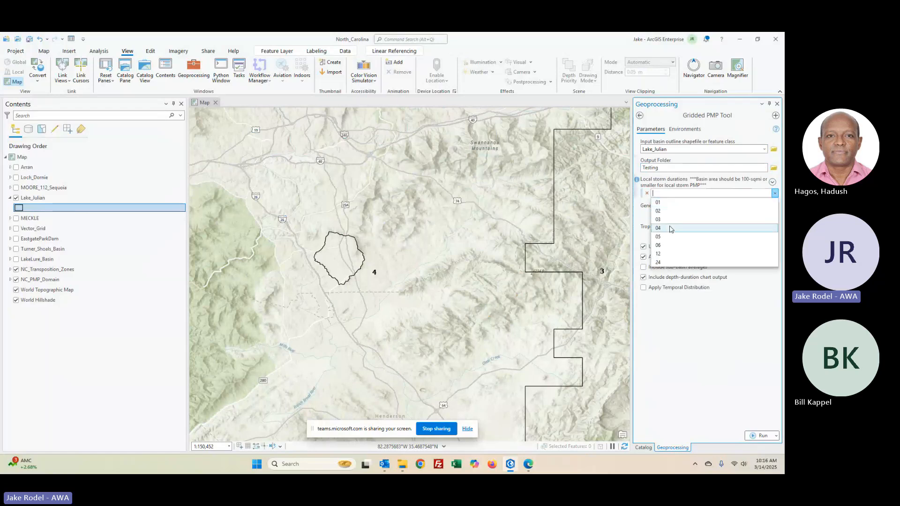
{"action": "left_click", "coordinate": [772, 182]}
{"action": "left_click", "coordinate": [772, 182]}
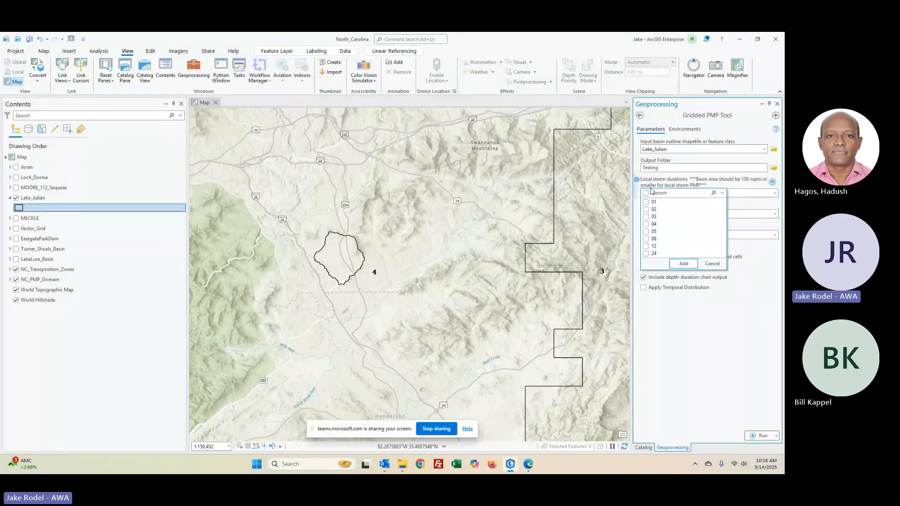
{"action": "left_click", "coordinate": [646, 192]}
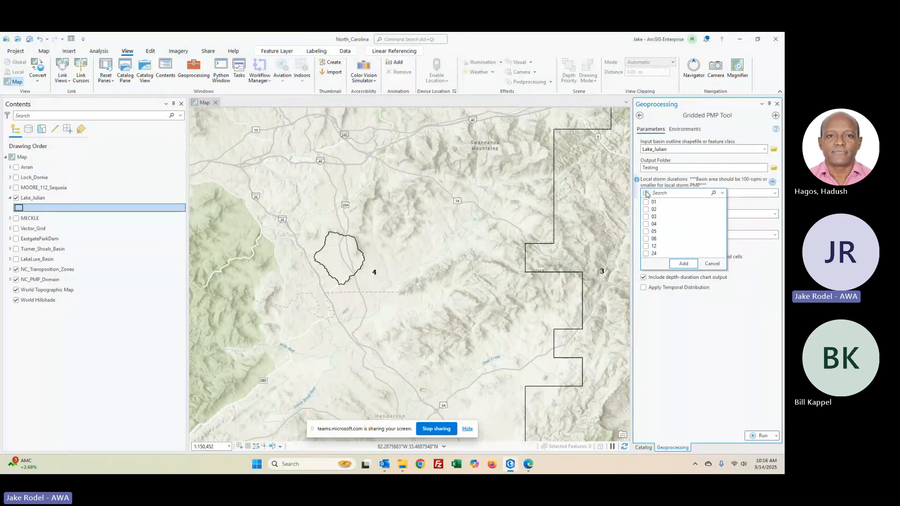
{"action": "left_click", "coordinate": [692, 264]}
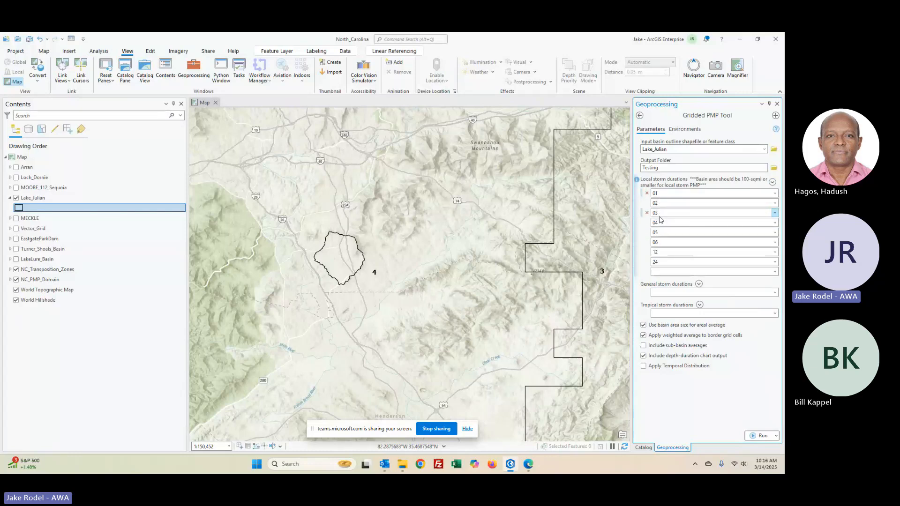
Step: Add all general and tropical storm durations from 01 to 72 to the Gridded PMP Tool
{"action": "left_click", "coordinate": [698, 284]}
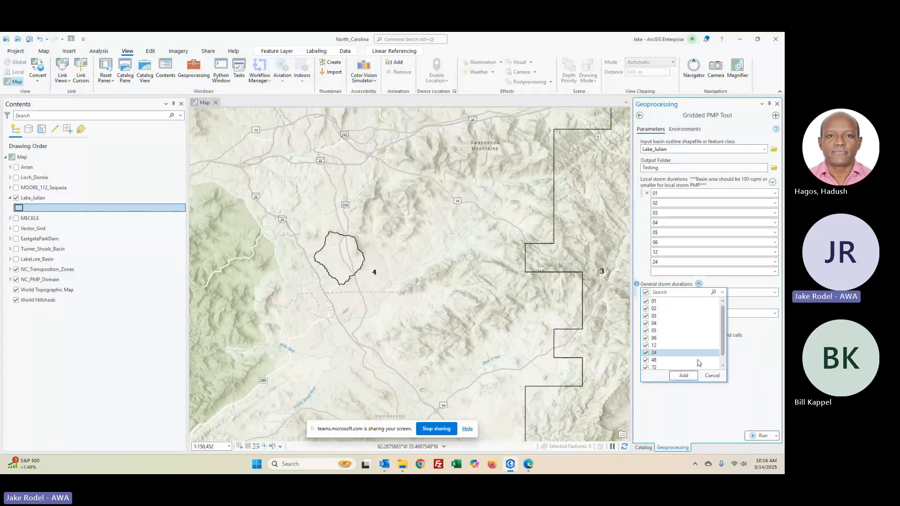
{"action": "left_click", "coordinate": [683, 376]}
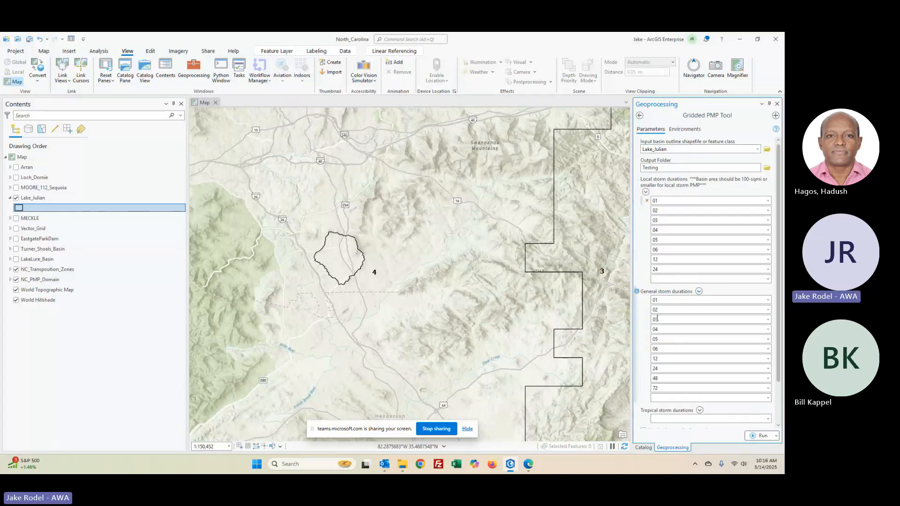
{"action": "left_click", "coordinate": [700, 411]}
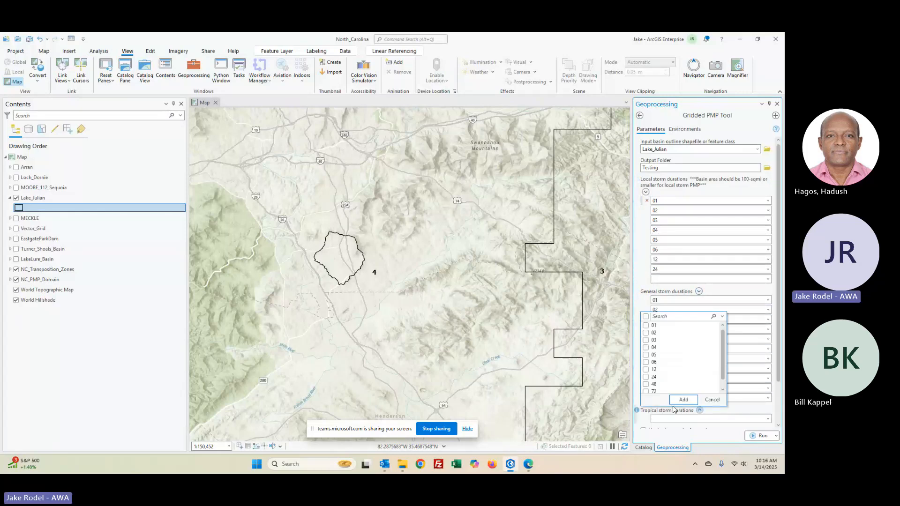
{"action": "left_click", "coordinate": [646, 319]}
{"action": "left_click", "coordinate": [684, 399]}
{"action": "scroll", "coordinate": [778, 235], "scroll_direction": "down", "scroll_amount": 5}
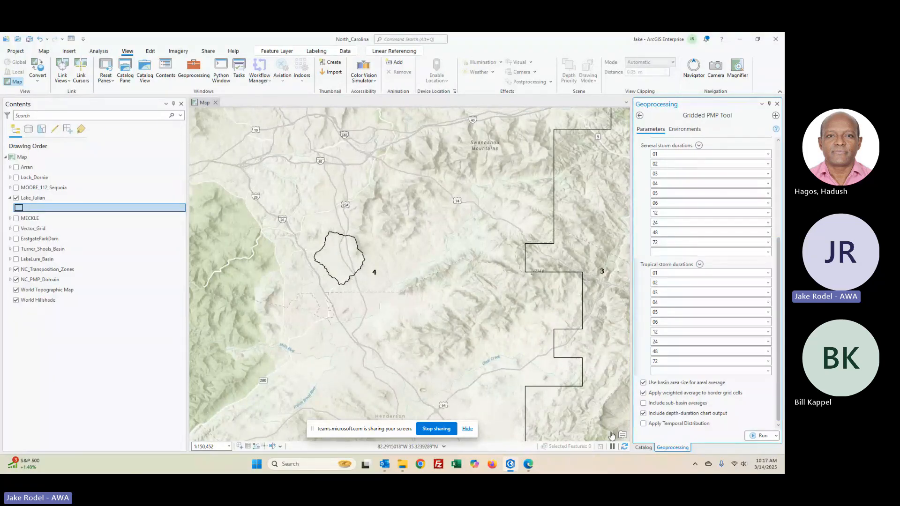
Step: Turn off the use of basin area size for the areal average to view the custom area-size field, and turn it back on
{"action": "left_click", "coordinate": [644, 384]}
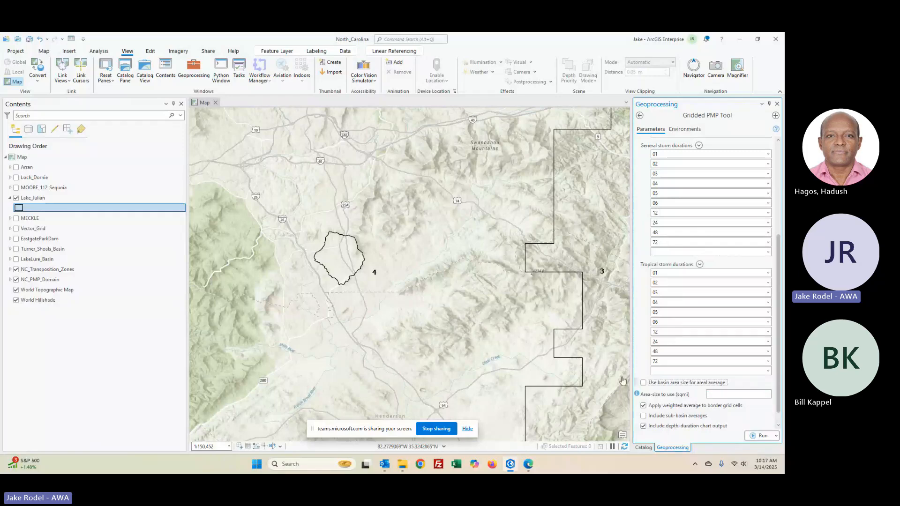
{"action": "scroll", "coordinate": [496, 331], "scroll_direction": "down", "scroll_amount": 3}
{"action": "scroll", "coordinate": [496, 331], "scroll_direction": "down", "scroll_amount": 5}
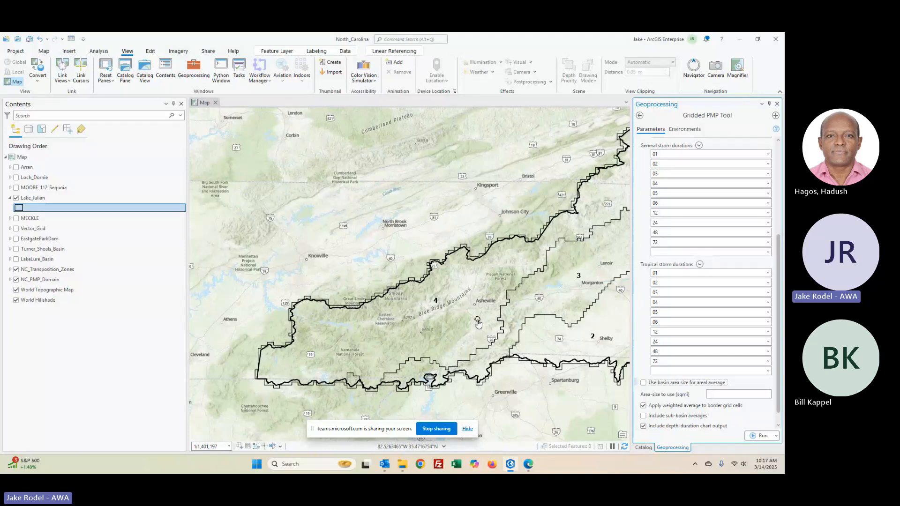
{"action": "left_click", "coordinate": [762, 394]}
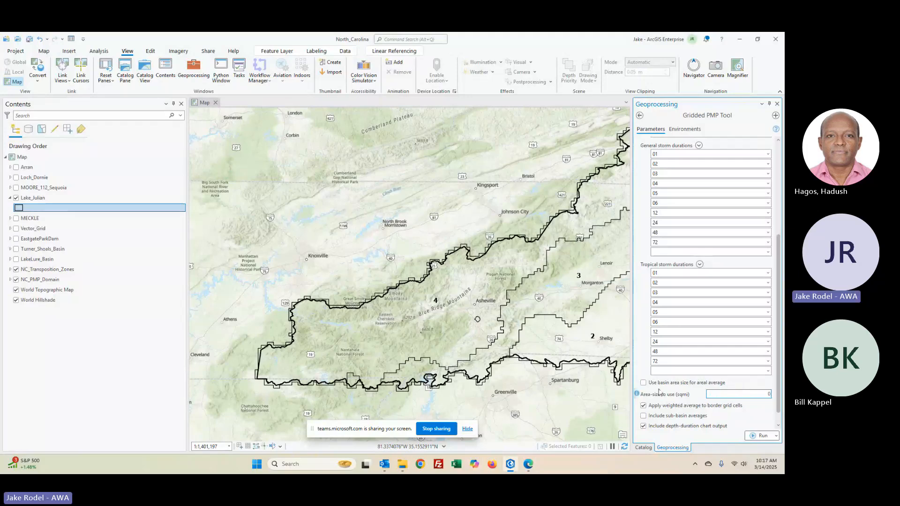
{"action": "left_click", "coordinate": [645, 383]}
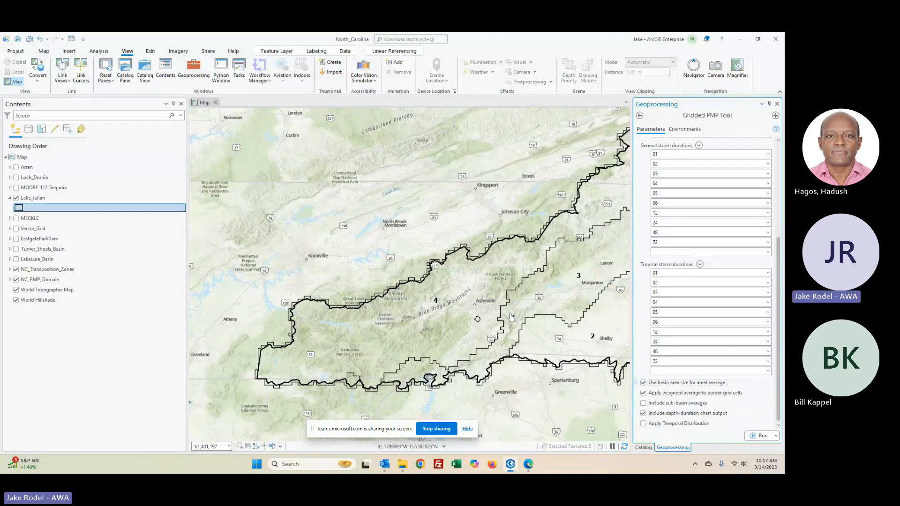
Step: Show the Vector_Grid layer over the Lake_Julian basin in a close-up map view
{"action": "scroll", "coordinate": [480, 311], "scroll_direction": "up", "scroll_amount": 5}
{"action": "left_click_drag", "start_coordinate": [466, 386], "coordinate": [484, 266]}
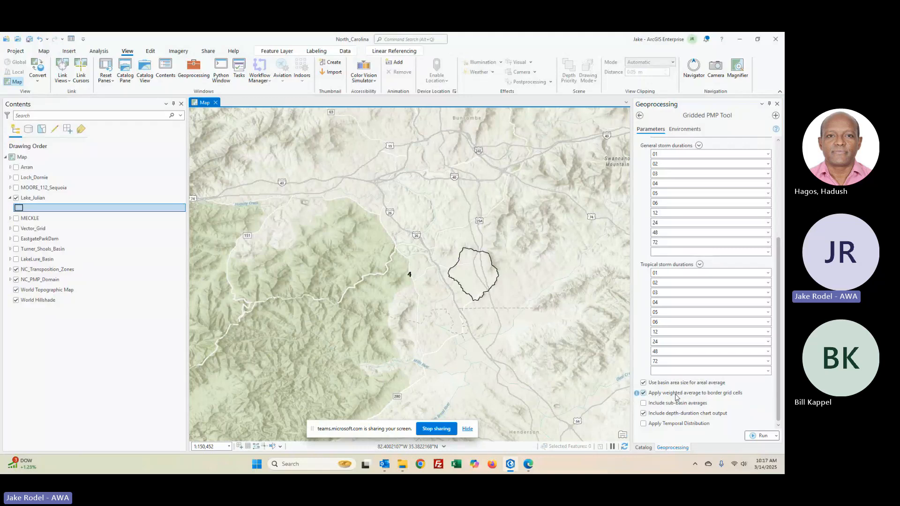
{"action": "left_click", "coordinate": [16, 228]}
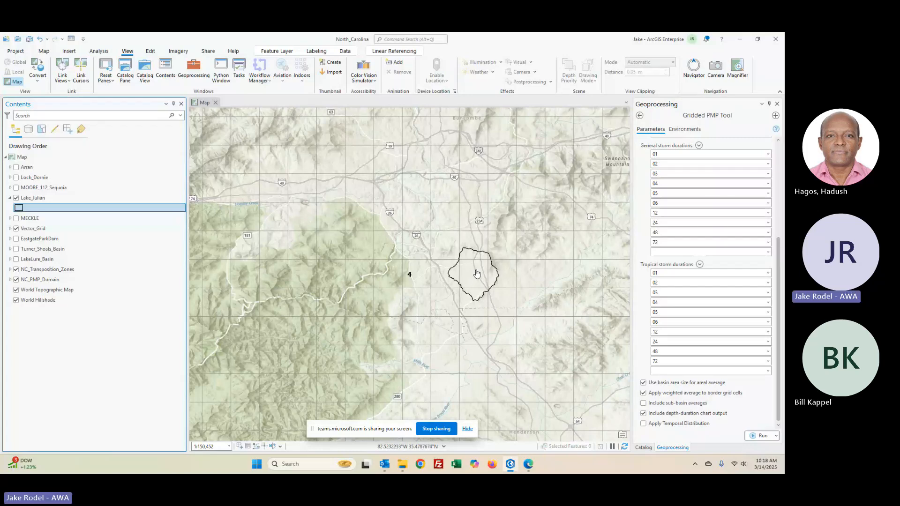
Step: Turn on sub-basin averages to view the available sub-basin fields, and turn the option back off
{"action": "left_click", "coordinate": [644, 394]}
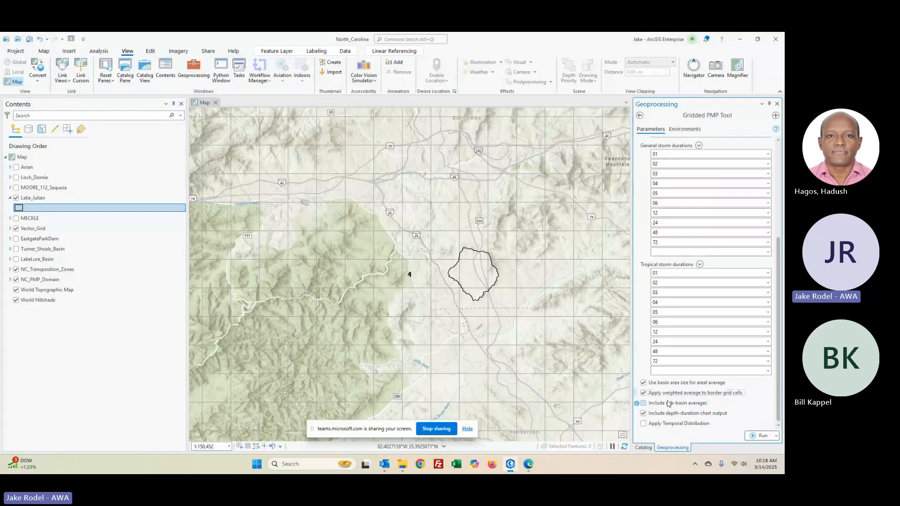
{"action": "left_click", "coordinate": [645, 404]}
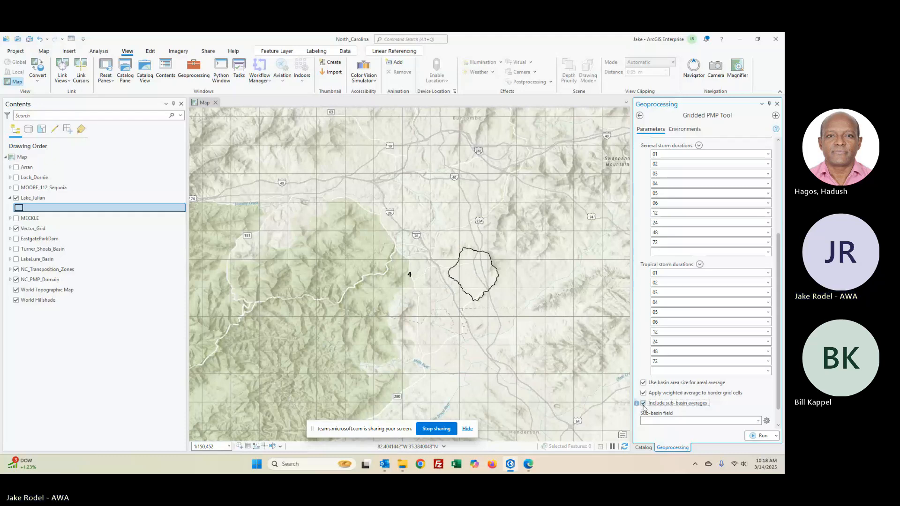
{"action": "left_click", "coordinate": [759, 421]}
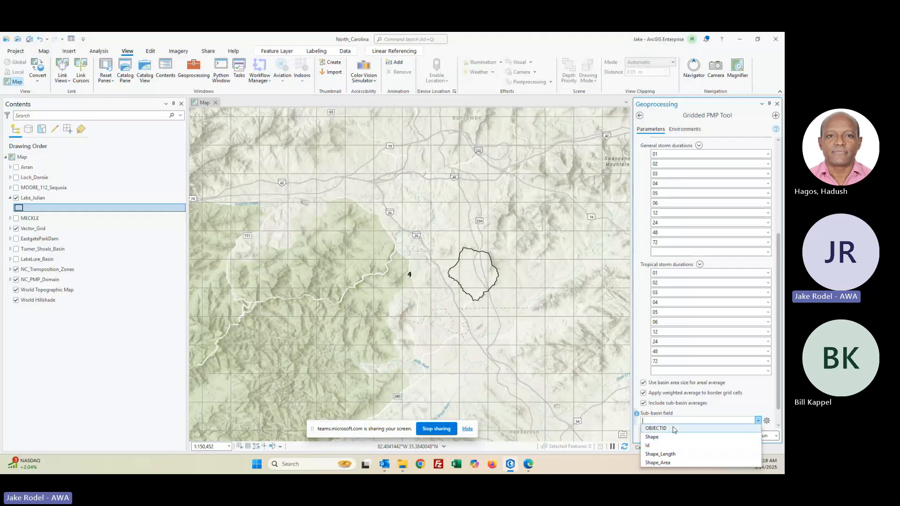
{"action": "left_click", "coordinate": [686, 413]}
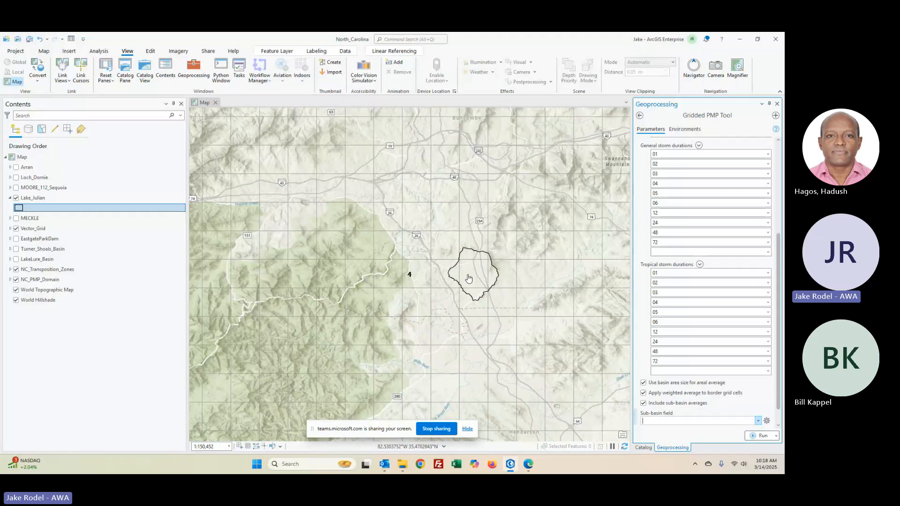
{"action": "left_click", "coordinate": [662, 406]}
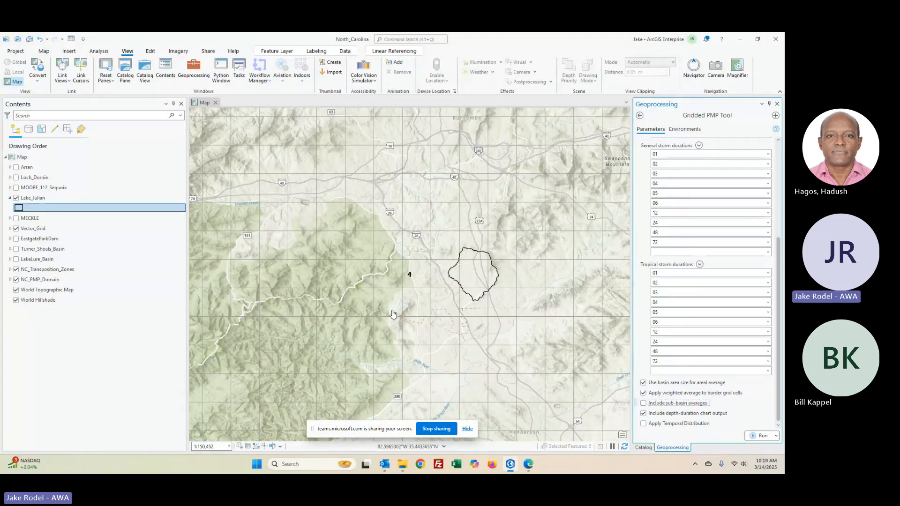
Step: Enable temporal distribution with ASCII and netCDF exports, and run the Gridded PMP Tool with its message details open
{"action": "left_click", "coordinate": [644, 425]}
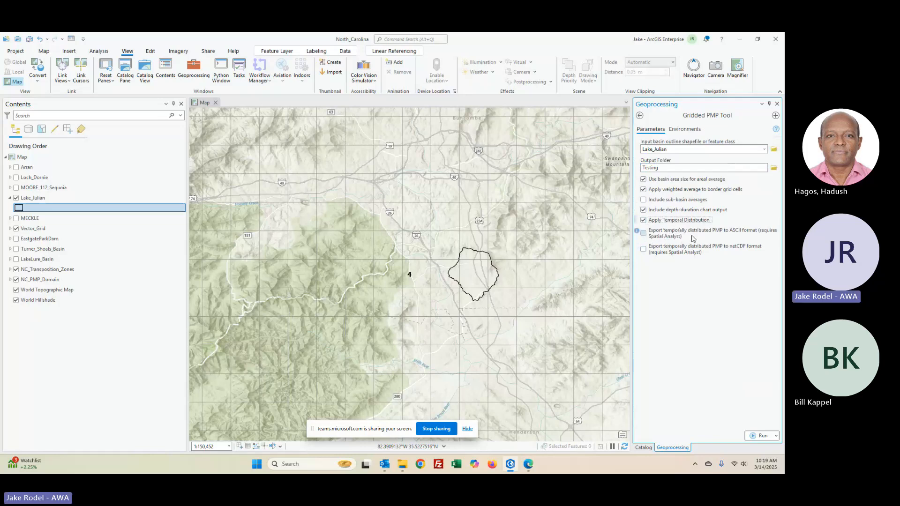
{"action": "left_click", "coordinate": [643, 233]}
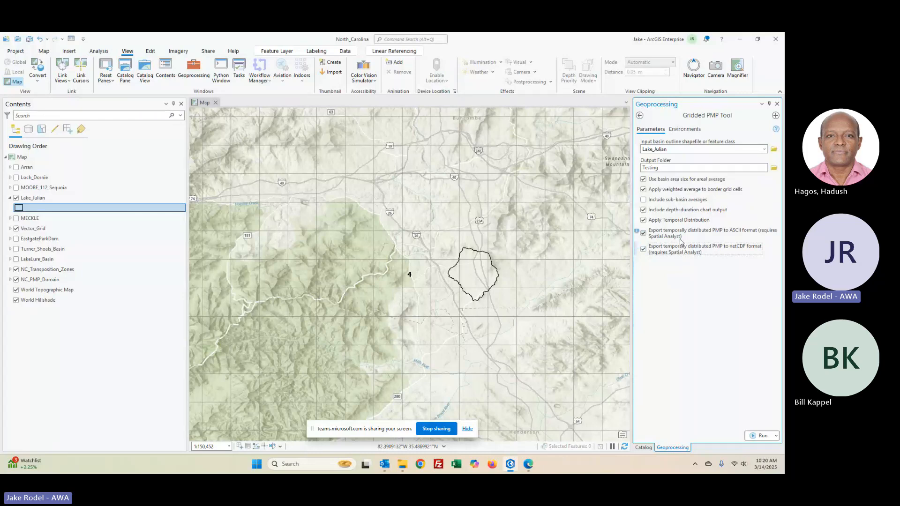
{"action": "left_click", "coordinate": [752, 437]}
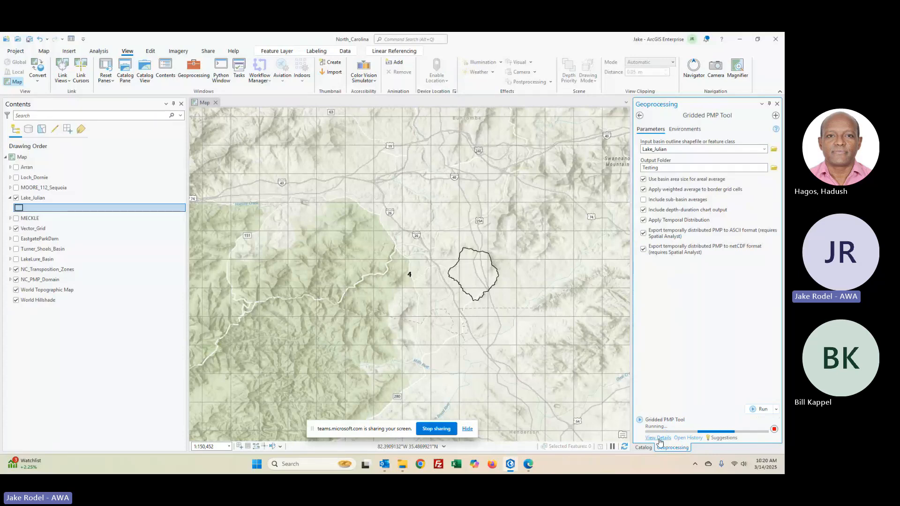
{"action": "left_click", "coordinate": [659, 438]}
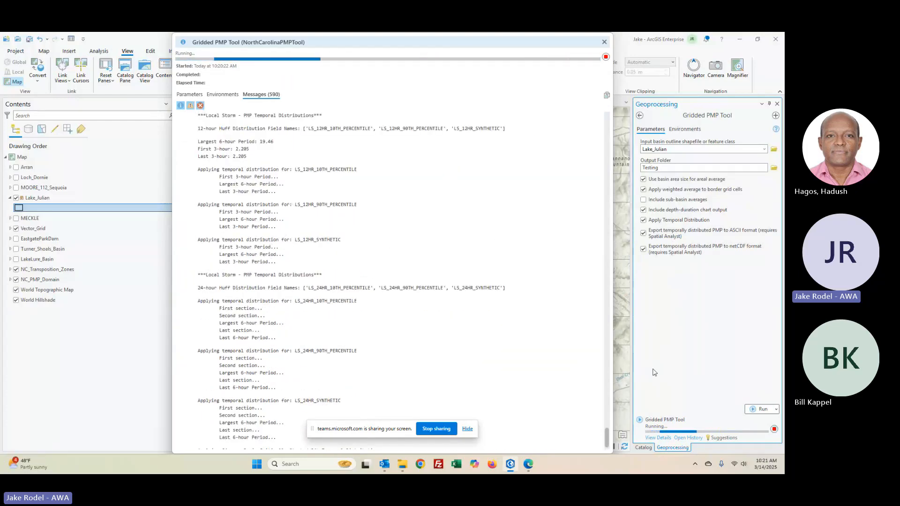
Step: Cancel the running Gridded PMP Tool and close its message details and the geoprocessing settings
{"action": "left_click", "coordinate": [774, 429]}
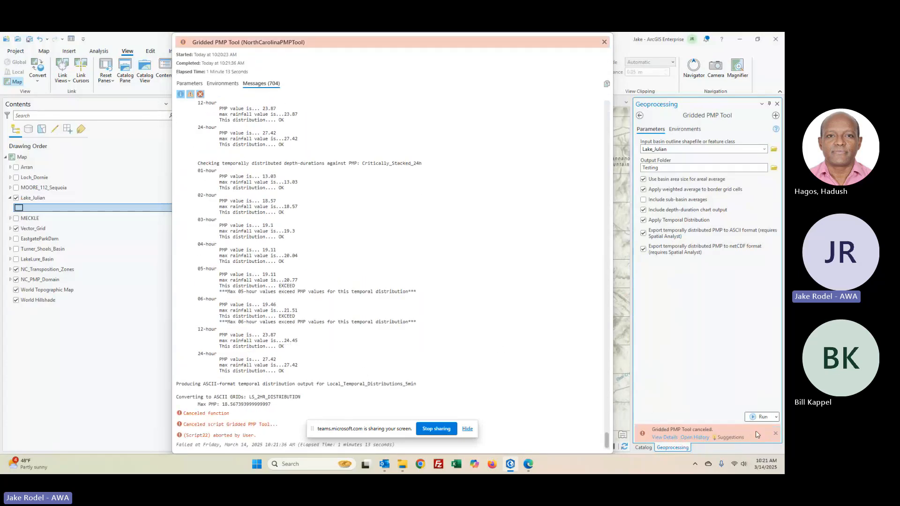
{"action": "left_click", "coordinate": [605, 42]}
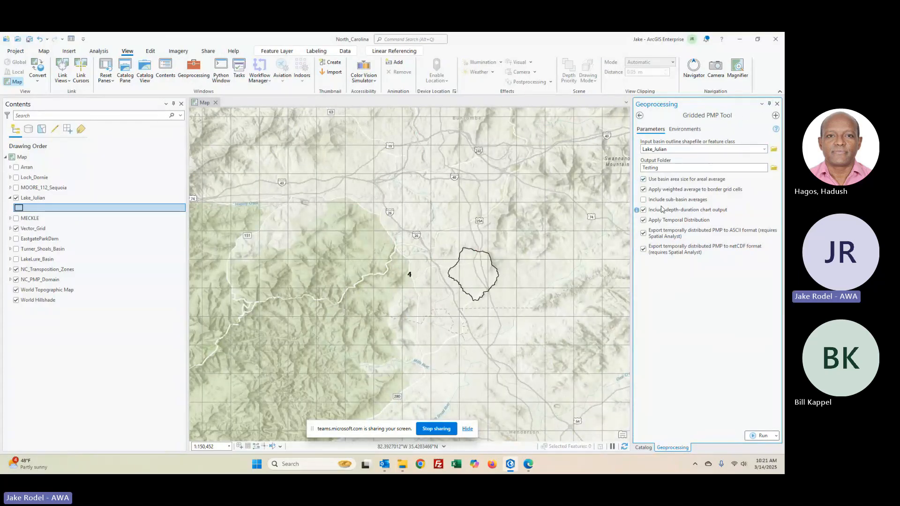
{"action": "left_click", "coordinate": [777, 103]}
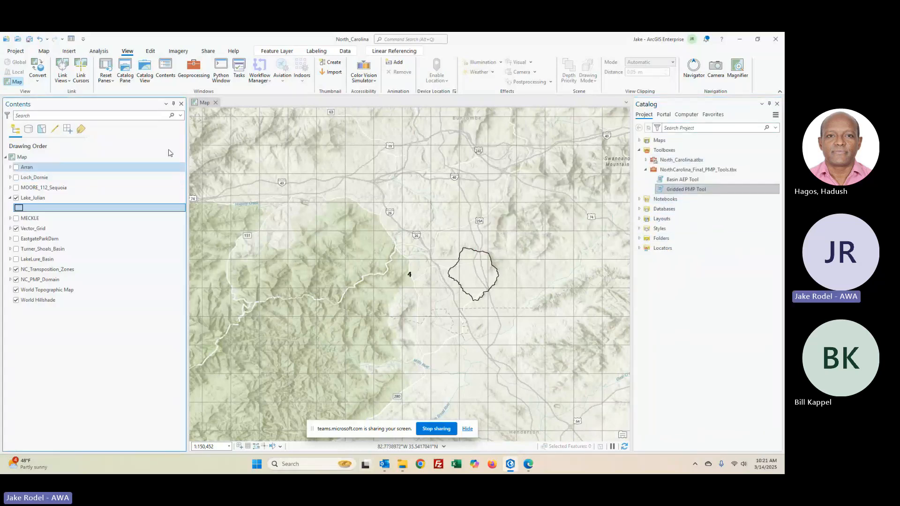
Step: Open a catalog view and browse through NorthCarolina, Final_Tool and PMP_Evaluation_Tool to the contents of the Testing folder
{"action": "left_click", "coordinate": [145, 71]}
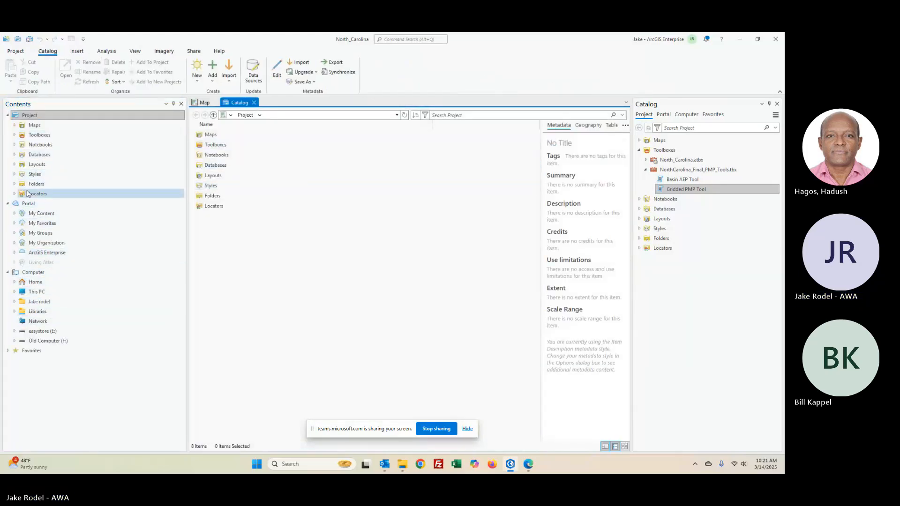
{"action": "left_click", "coordinate": [42, 184]}
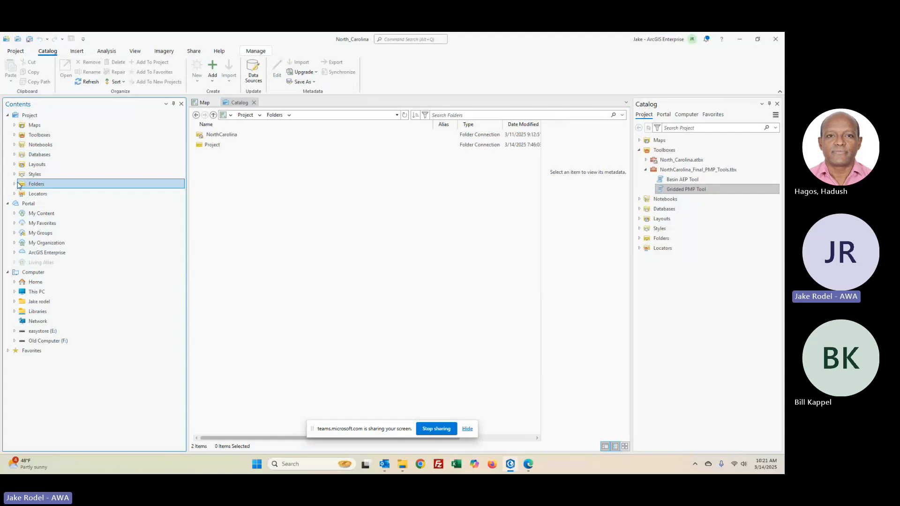
{"action": "left_click", "coordinate": [15, 184]}
{"action": "double_click", "coordinate": [50, 194]}
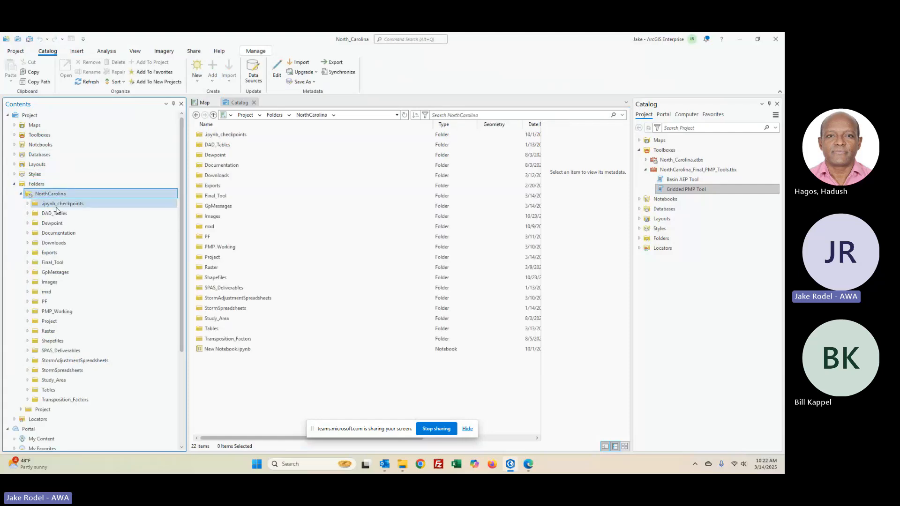
{"action": "left_click", "coordinate": [37, 262]}
{"action": "left_click", "coordinate": [27, 262]}
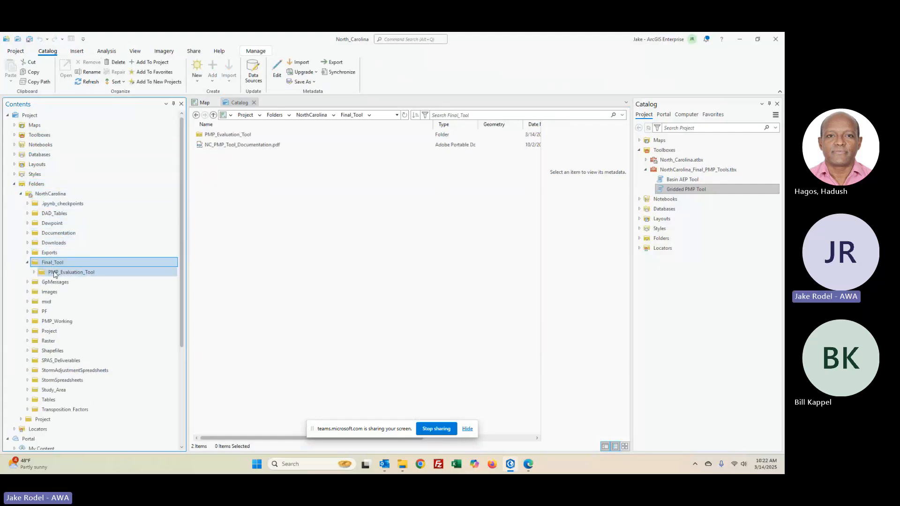
{"action": "left_click", "coordinate": [51, 273]}
{"action": "left_click", "coordinate": [34, 273]}
{"action": "left_click", "coordinate": [63, 313]}
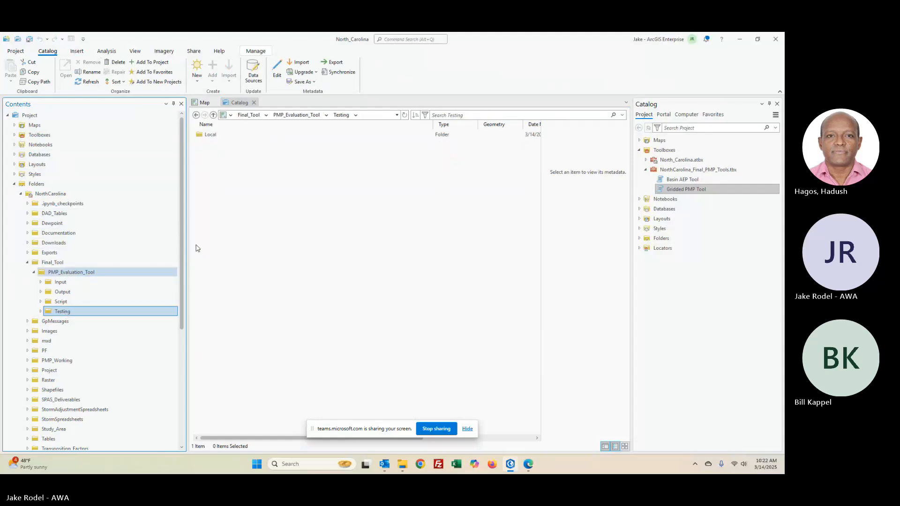
{"action": "left_click", "coordinate": [41, 312]}
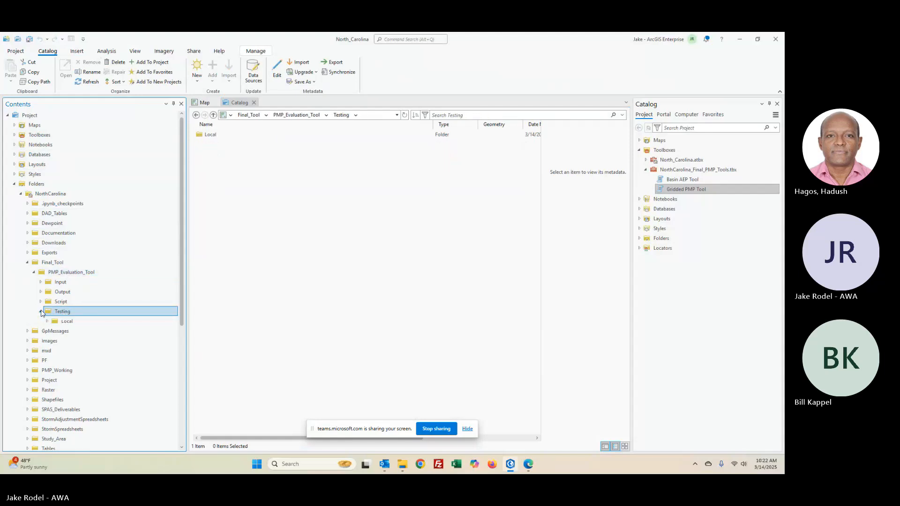
Step: Browse the tool's Output folder and show the contents of its Local subfolder
{"action": "left_click", "coordinate": [63, 292]}
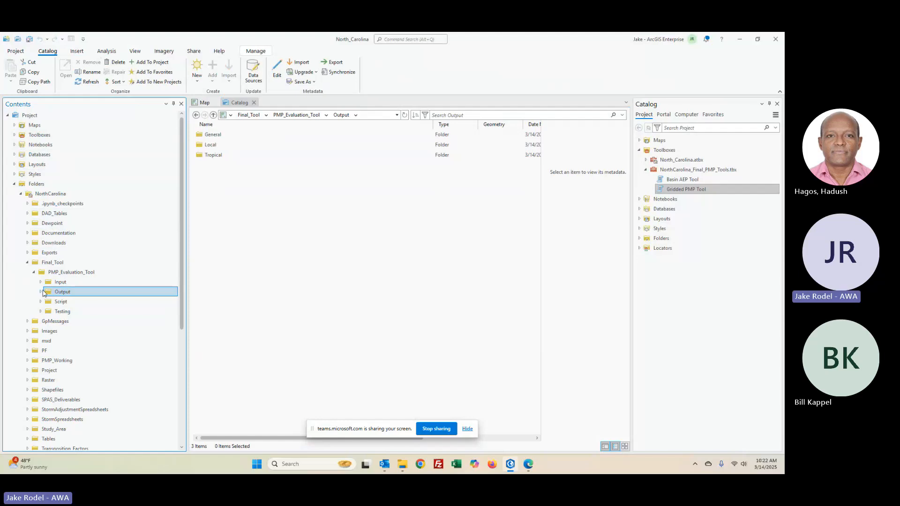
{"action": "left_click", "coordinate": [40, 292]}
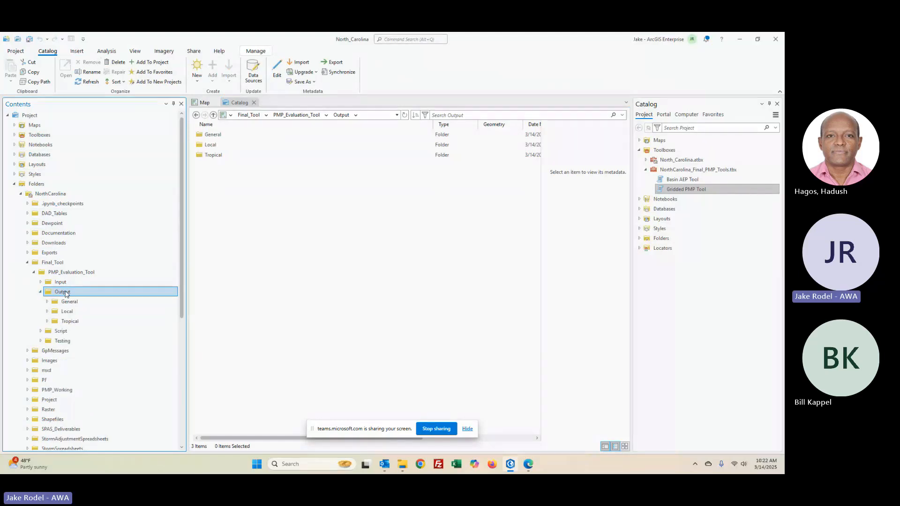
{"action": "left_click", "coordinate": [64, 292]}
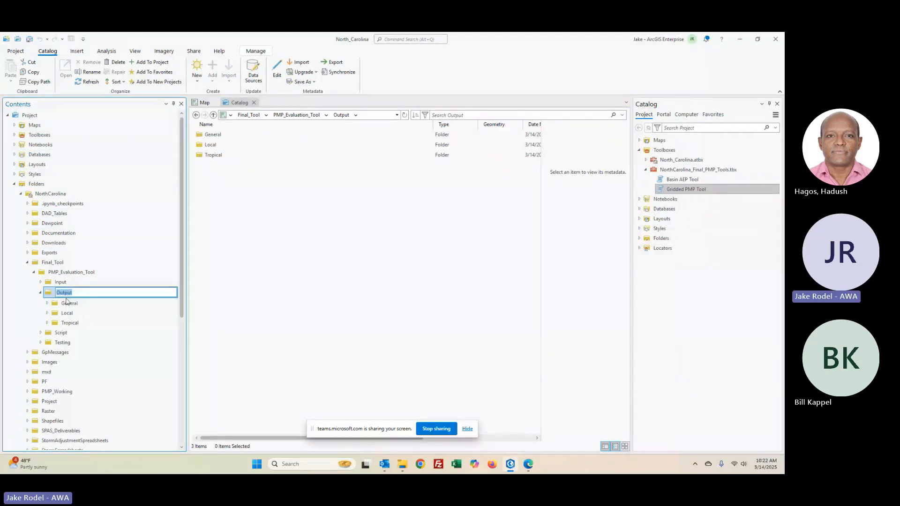
{"action": "key", "text": "Escape"}
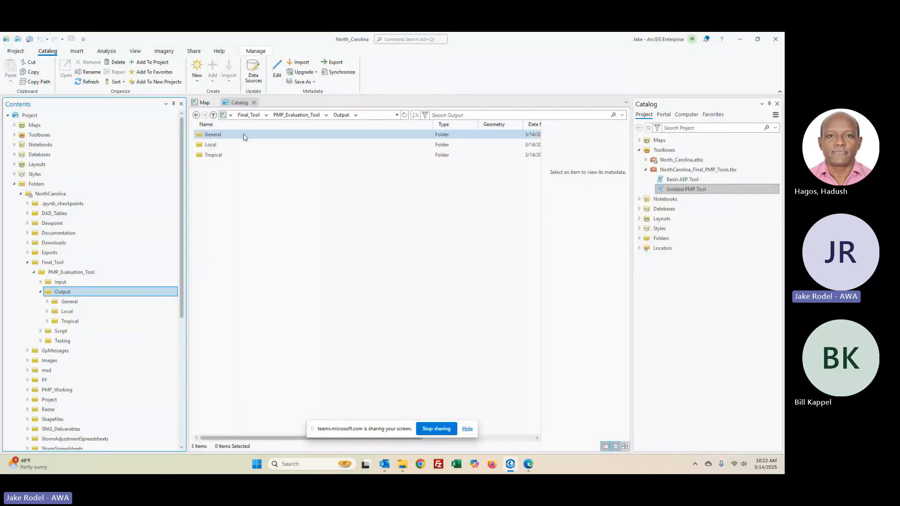
{"action": "left_click", "coordinate": [48, 311]}
{"action": "left_click", "coordinate": [63, 312]}
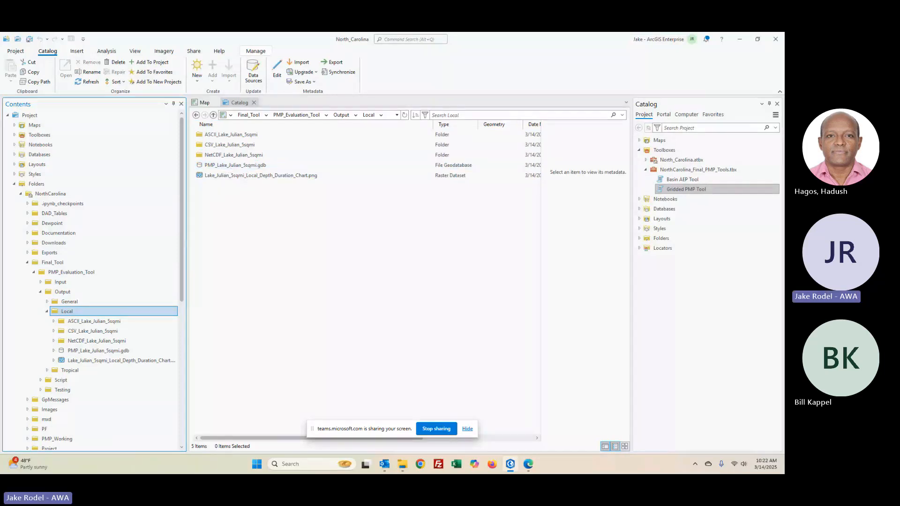
Step: Switch to File Explorer, open Final_Tool\PMP_Evaluation_Tool\Output\Local, and view the Lake_Julian local depth-duration chart image
{"action": "left_click_drag", "start_coordinate": [428, 147], "coordinate": [438, 114]}
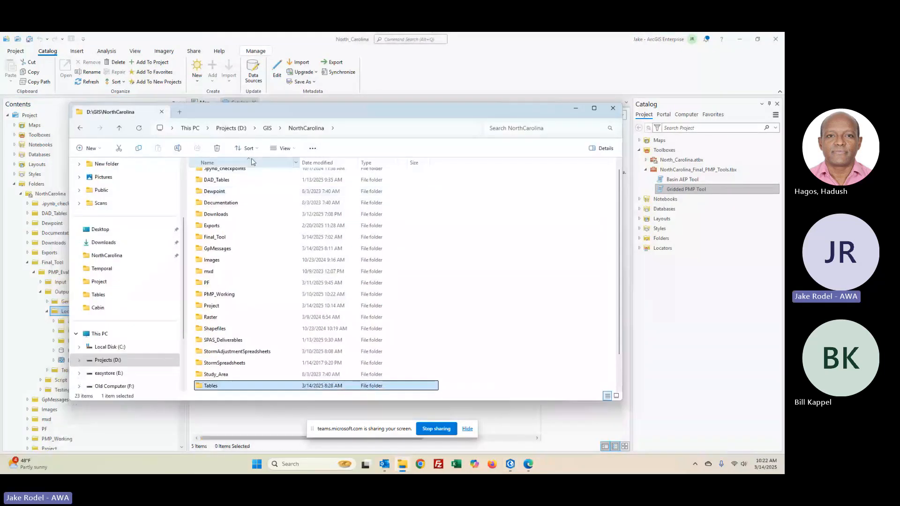
{"action": "double_click", "coordinate": [230, 237]}
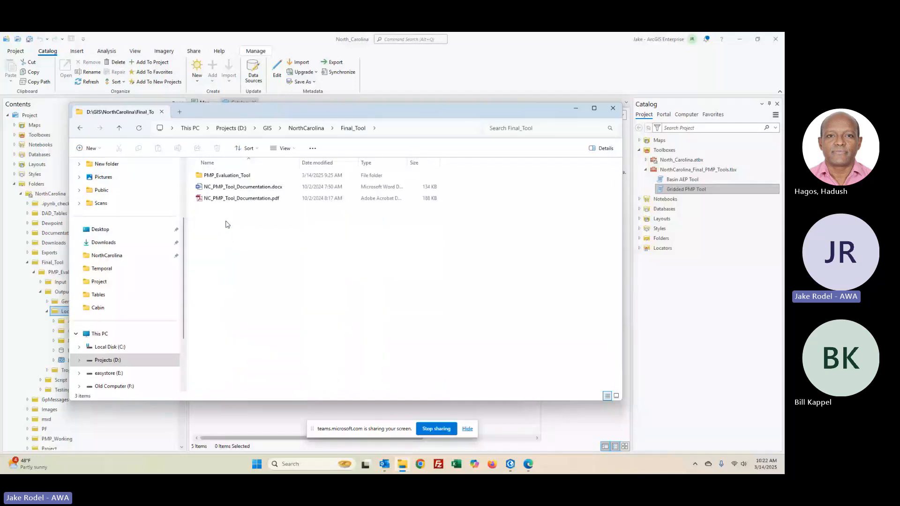
{"action": "double_click", "coordinate": [227, 181]}
{"action": "double_click", "coordinate": [223, 189]}
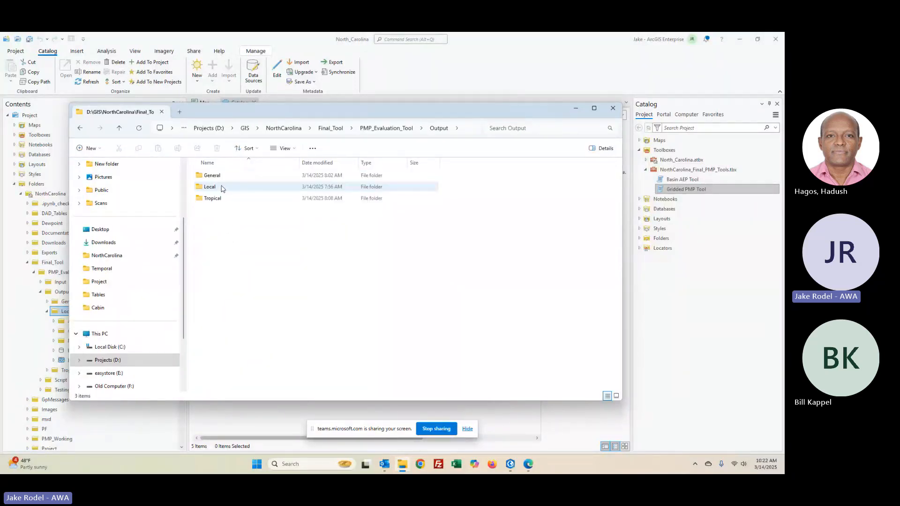
{"action": "double_click", "coordinate": [213, 187]}
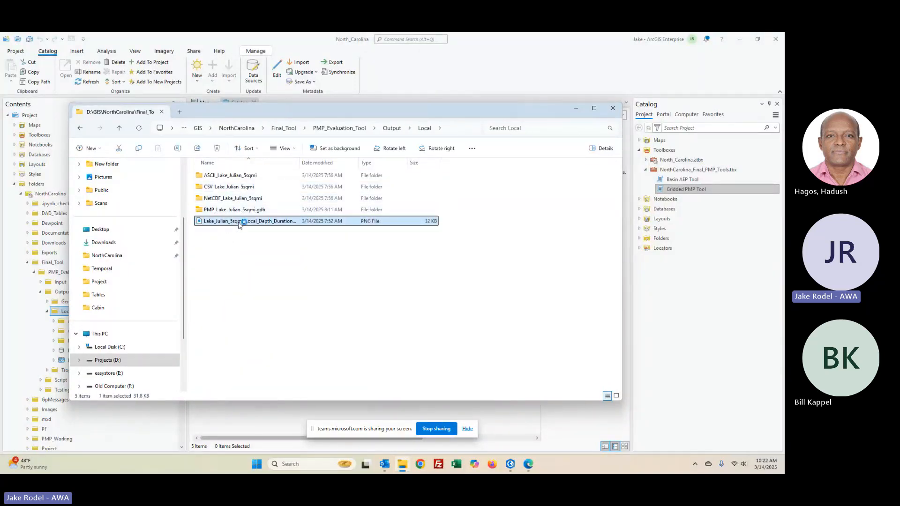
{"action": "double_click", "coordinate": [239, 222]}
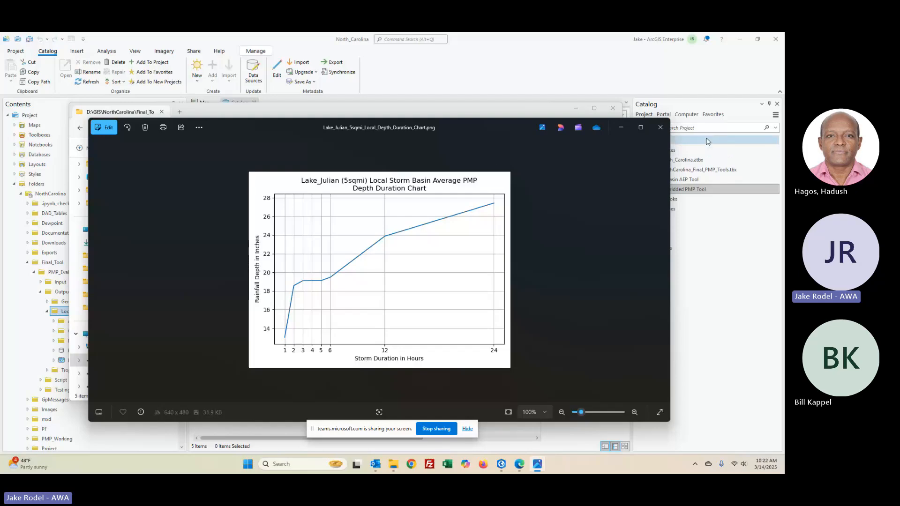
{"action": "left_click", "coordinate": [661, 127]}
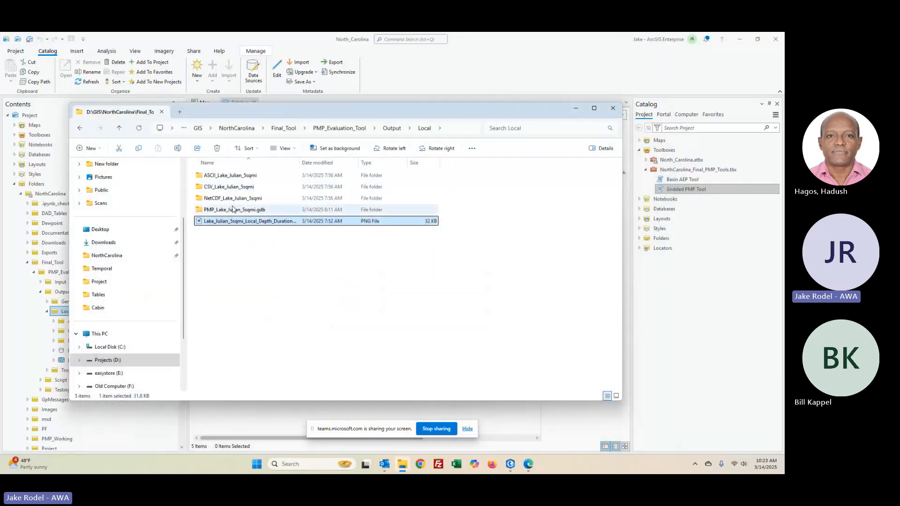
Step: Examine the full file names in the PMP_Critically_Stacked_06h folder of ASCII_Lake_Julian_5sqmi, and return to the ASCII folder's list of distributions
{"action": "double_click", "coordinate": [233, 176]}
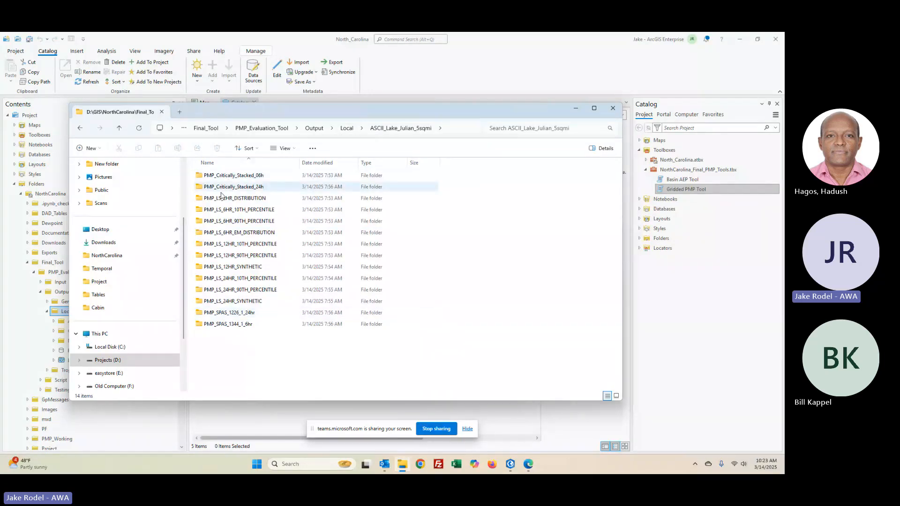
{"action": "double_click", "coordinate": [242, 177]}
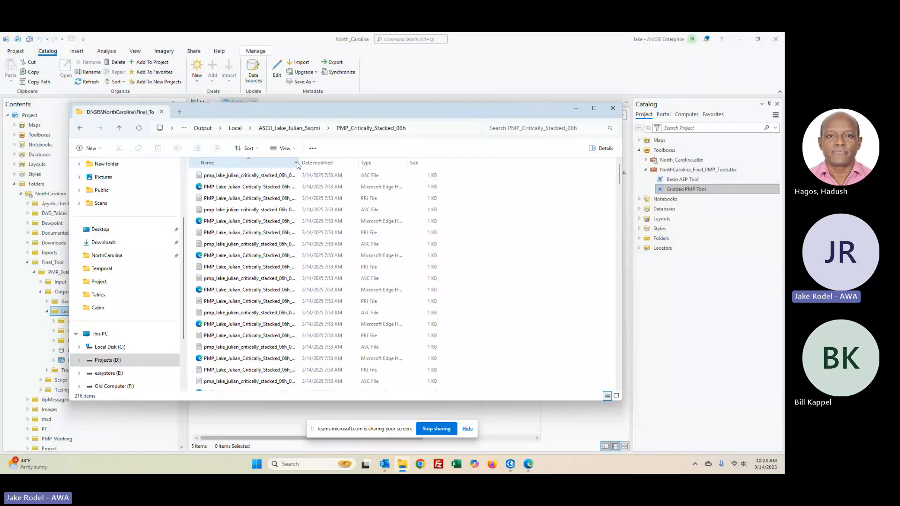
{"action": "left_click_drag", "start_coordinate": [299, 162], "coordinate": [383, 162]}
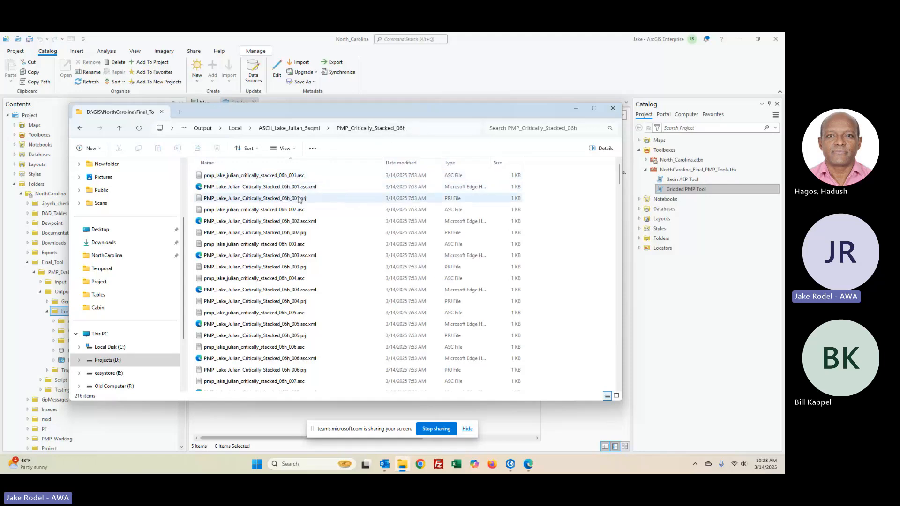
{"action": "scroll", "coordinate": [291, 259], "scroll_direction": "down", "scroll_amount": 3}
{"action": "scroll", "coordinate": [290, 259], "scroll_direction": "down", "scroll_amount": 20}
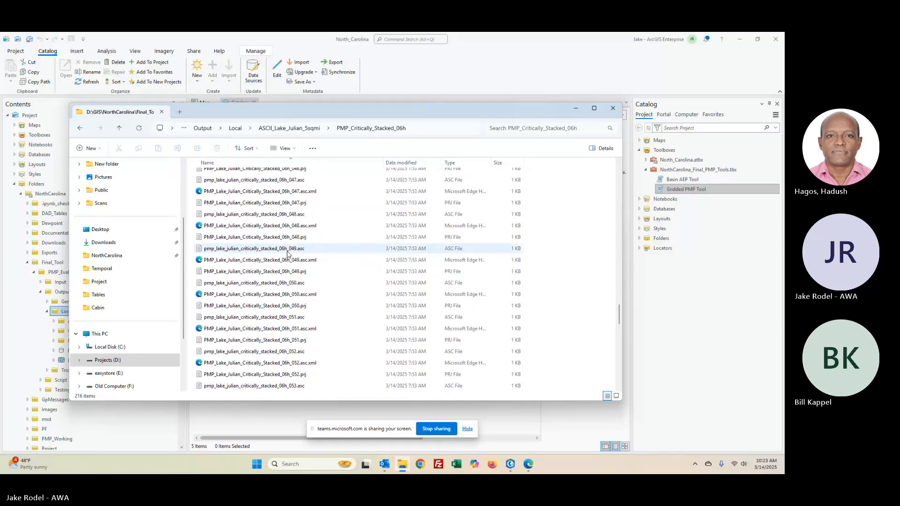
{"action": "left_click", "coordinate": [235, 128]}
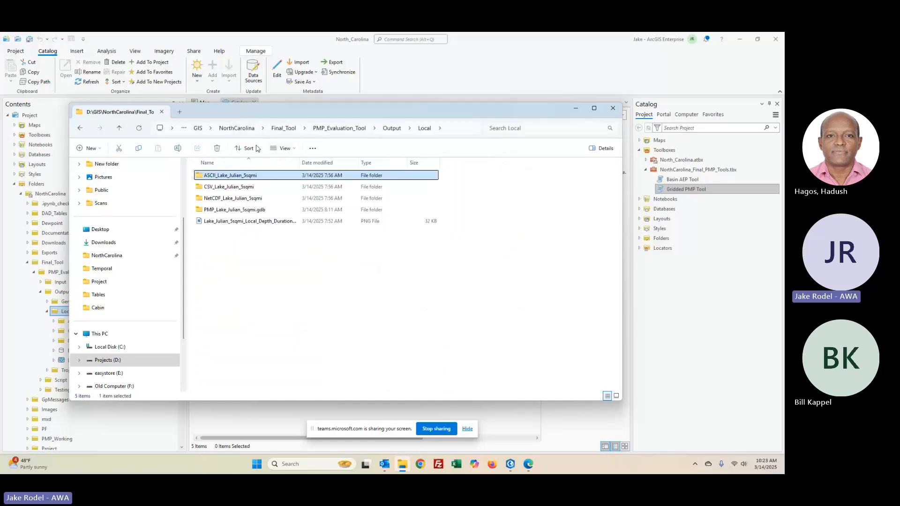
{"action": "double_click", "coordinate": [255, 175]}
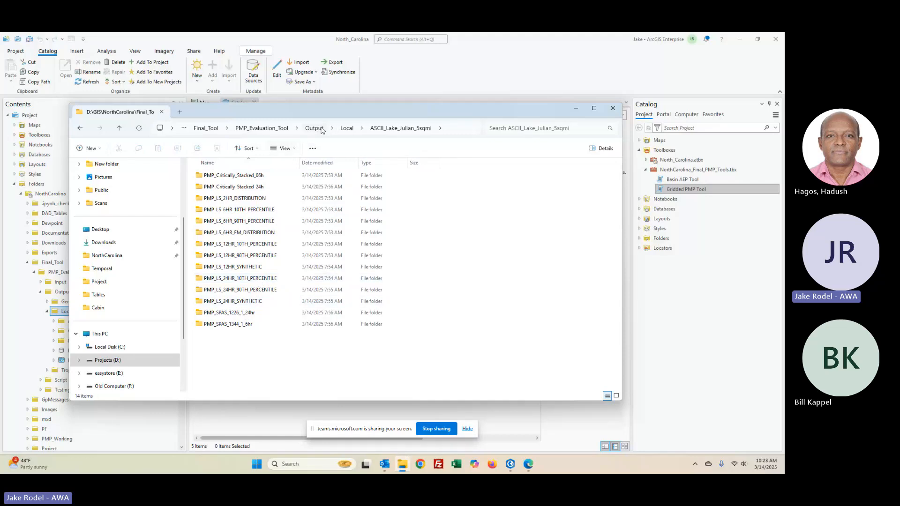
Step: Open the CSV_Lake_Julian_5sqmi folder in Local, view Local_PMP_Basin_Average_5sqmi.csv, and close it
{"action": "left_click", "coordinate": [346, 128]}
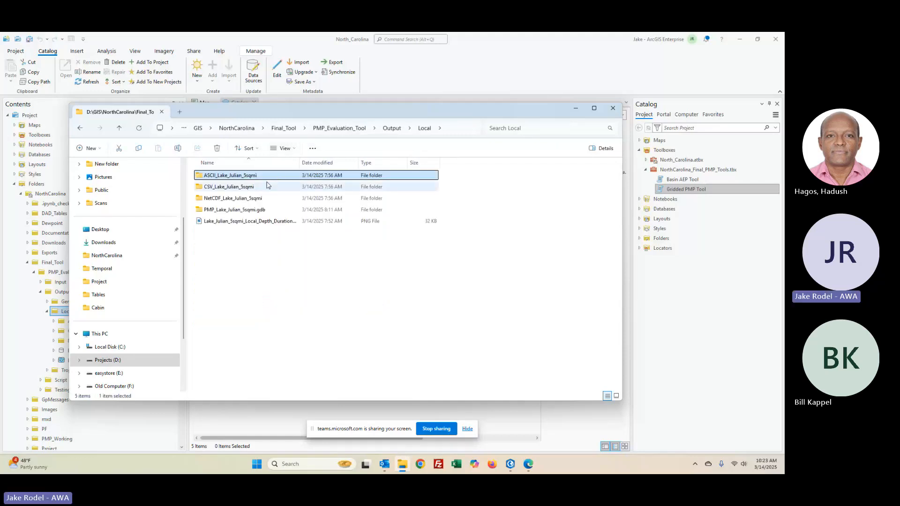
{"action": "double_click", "coordinate": [253, 187]}
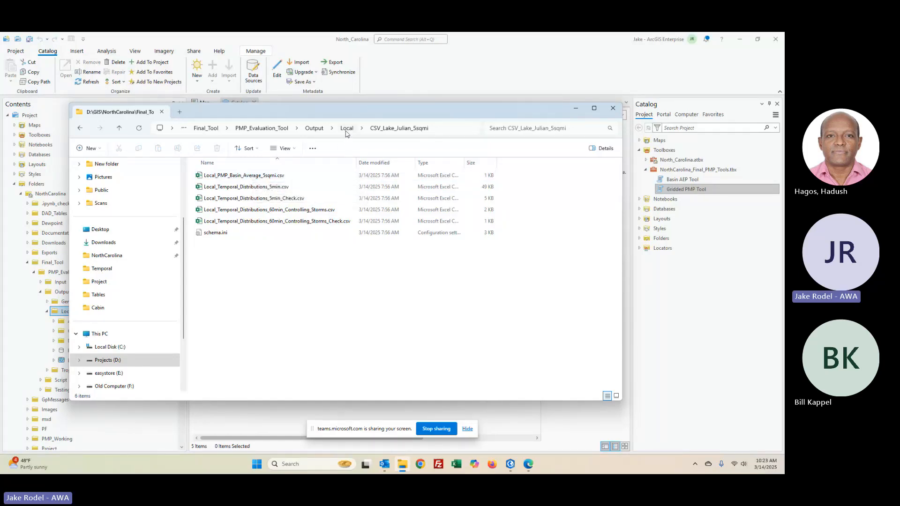
{"action": "double_click", "coordinate": [251, 177]}
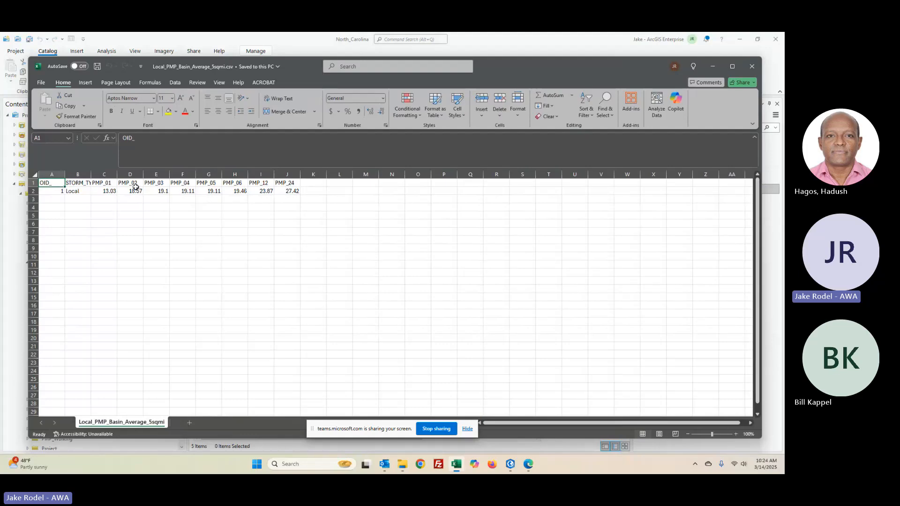
{"action": "left_click", "coordinate": [758, 67]}
Step: Compare Local_Temporal_Distributions_5min.csv with Local_PMP_Basin_Average_5sqmi.csv in separate windows, and close both files
{"action": "double_click", "coordinate": [257, 189]}
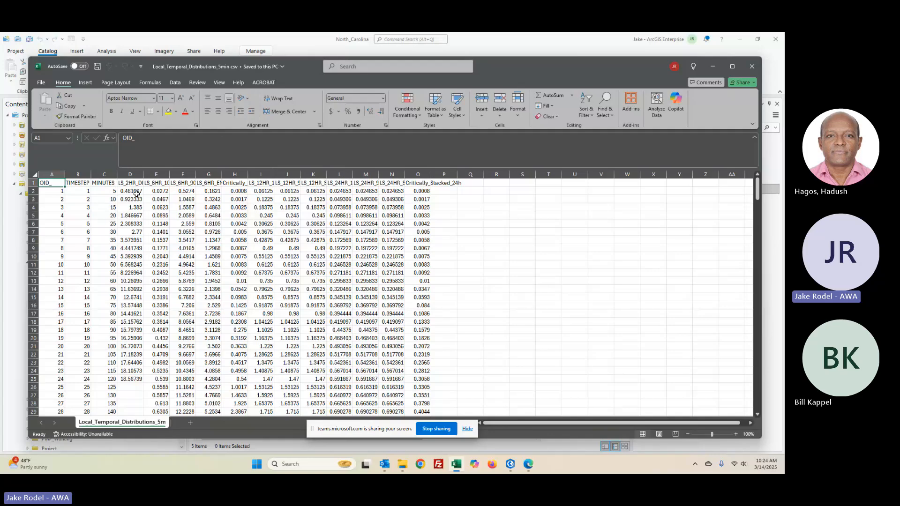
{"action": "scroll", "coordinate": [131, 202], "scroll_direction": "down", "scroll_amount": 1}
{"action": "scroll", "coordinate": [134, 199], "scroll_direction": "up", "scroll_amount": 1}
{"action": "left_click_drag", "start_coordinate": [495, 65], "coordinate": [0, 104]}
{"action": "double_click", "coordinate": [221, 176]}
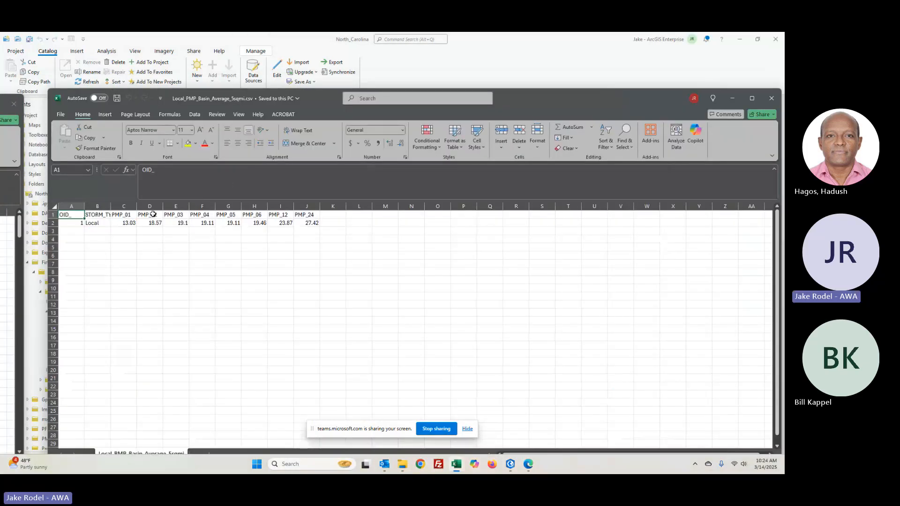
{"action": "left_click_drag", "start_coordinate": [0, 109], "coordinate": [531, 68]}
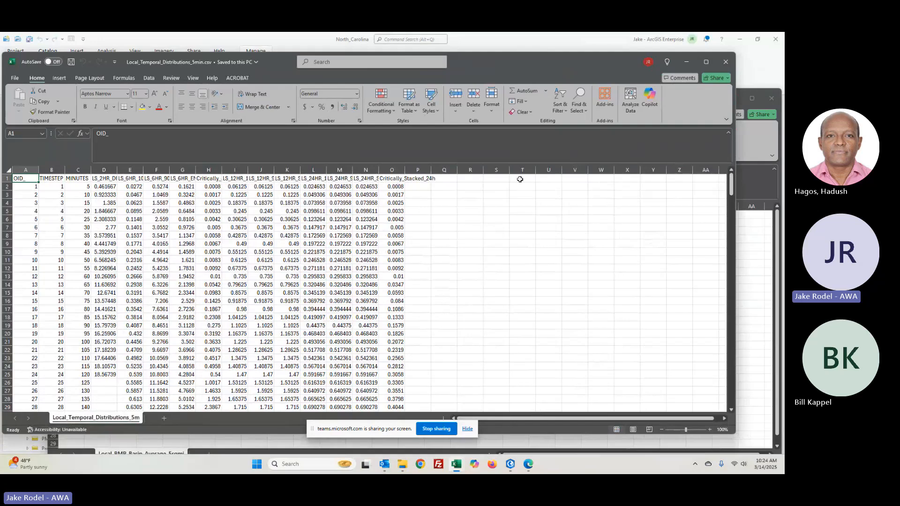
{"action": "left_click", "coordinate": [725, 62]}
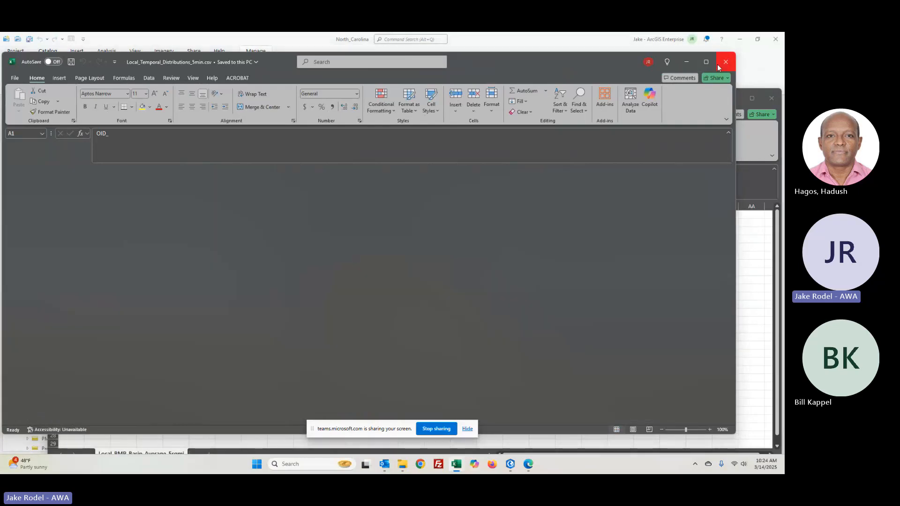
{"action": "left_click", "coordinate": [772, 98]}
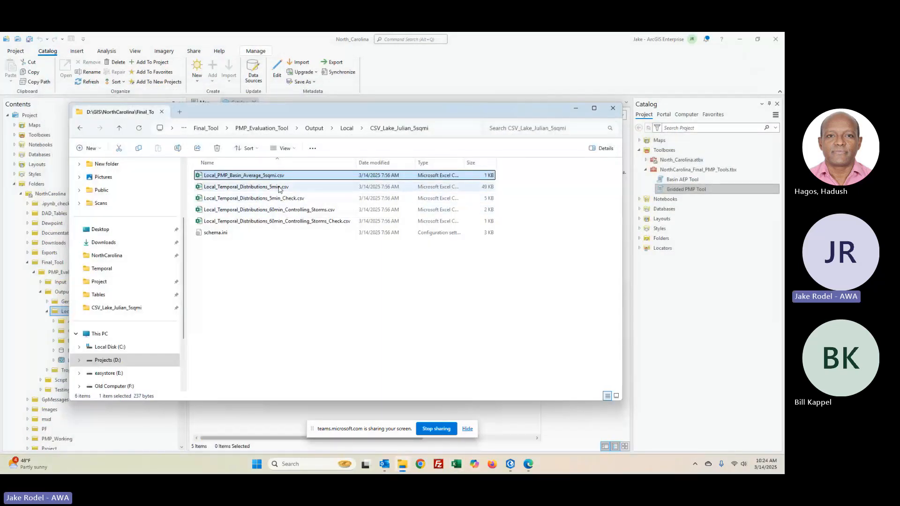
Step: Open Local_Temporal_Distributions_5min_Check.csv, widen the PATTERN column to examine the duration checks, and close it without saving
{"action": "left_click", "coordinate": [274, 187]}
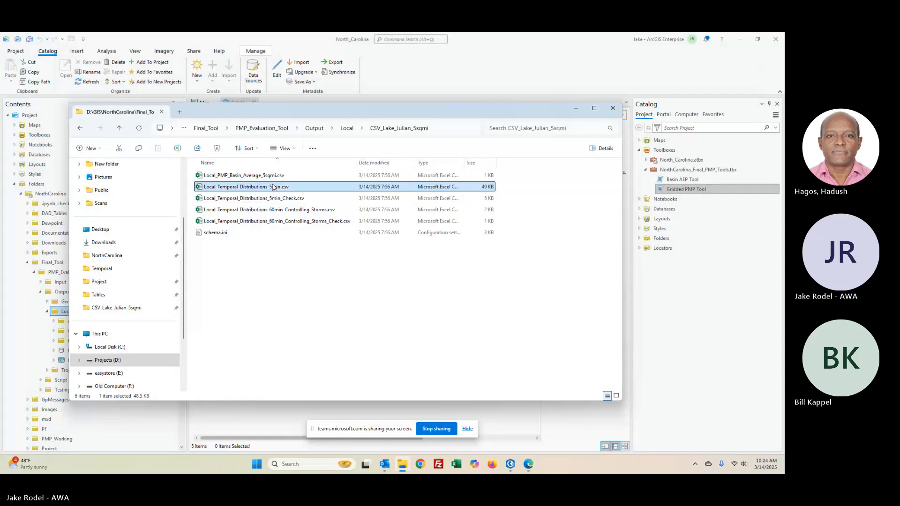
{"action": "double_click", "coordinate": [261, 200]}
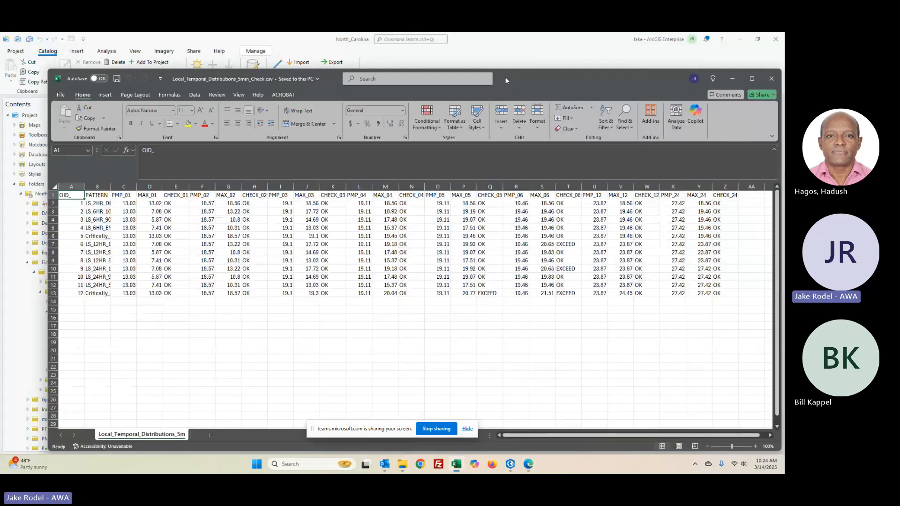
{"action": "mouse_move", "coordinate": [506, 80]}
{"action": "left_mouse_down"}
{"action": "mouse_move", "coordinate": [467, 225]}
{"action": "mouse_move", "coordinate": [510, 148]}
{"action": "mouse_move", "coordinate": [517, 80]}
{"action": "left_mouse_up"}
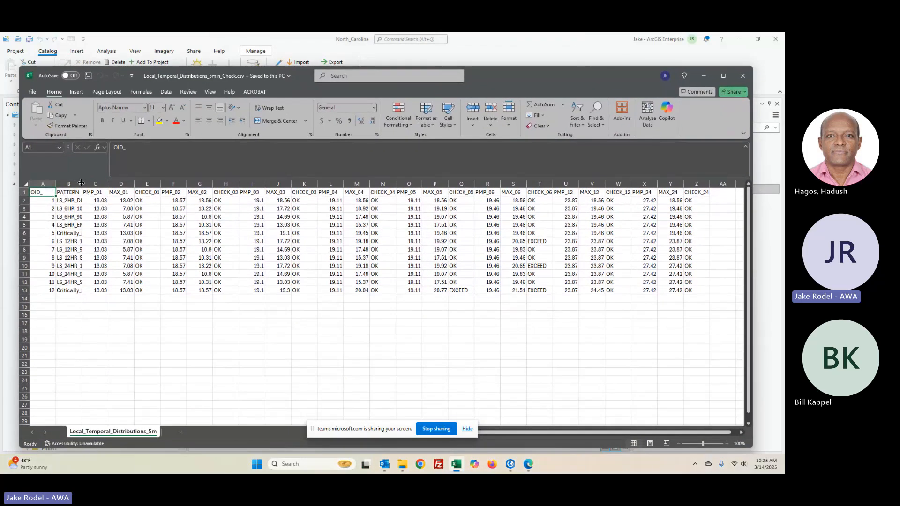
{"action": "left_click_drag", "start_coordinate": [81, 183], "coordinate": [119, 183]}
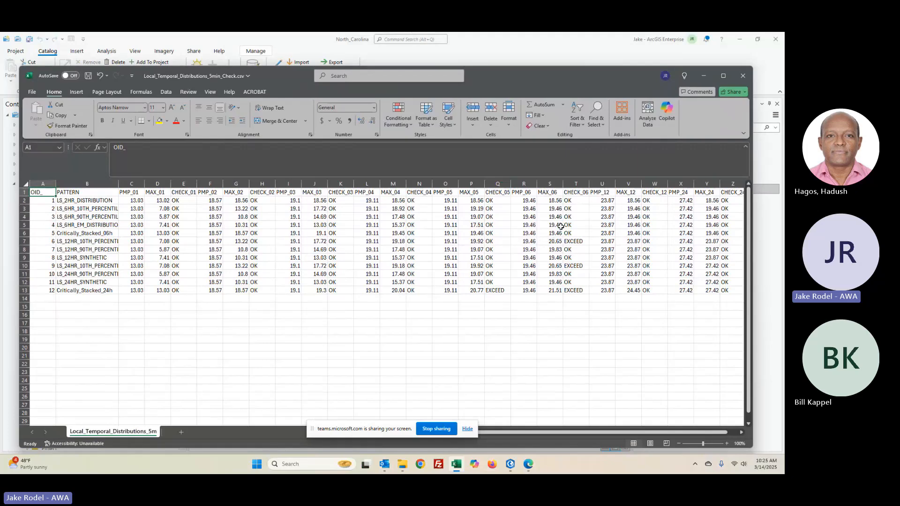
{"action": "left_click_drag", "start_coordinate": [567, 77], "coordinate": [562, 72]}
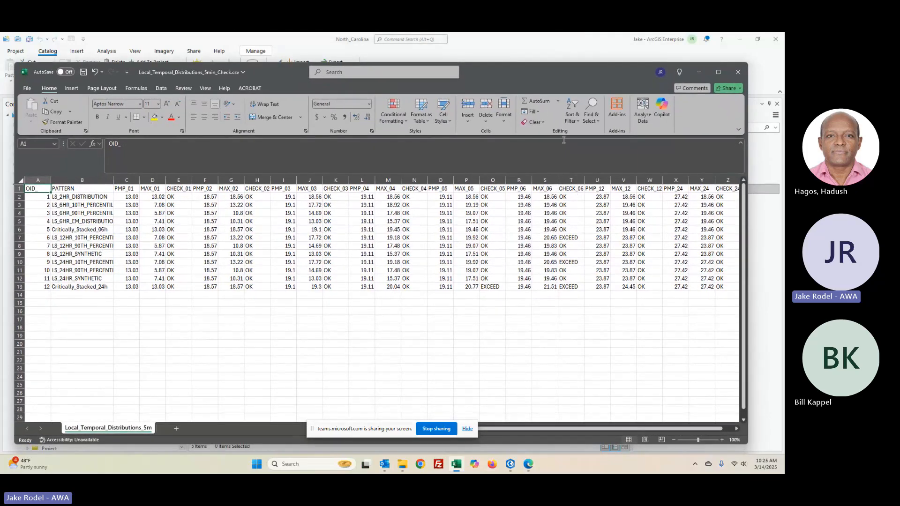
{"action": "left_click", "coordinate": [738, 73]}
{"action": "left_click", "coordinate": [444, 316]}
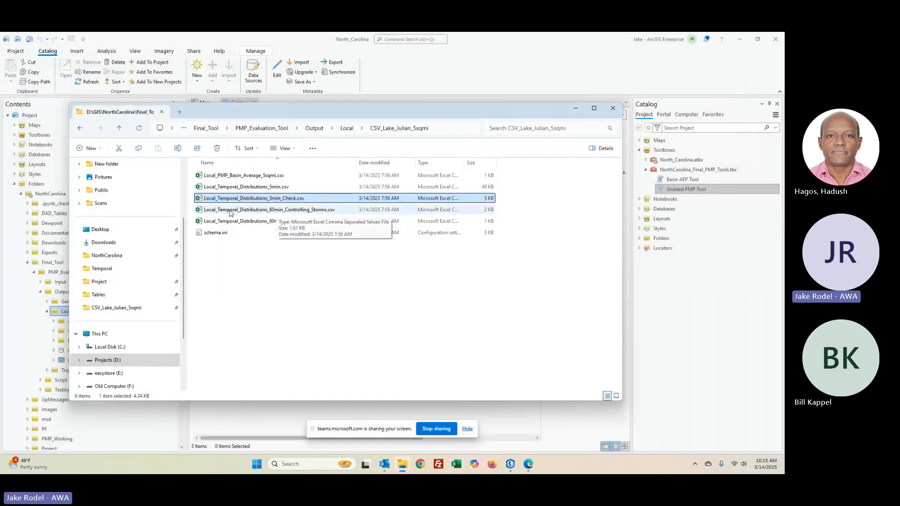
Step: Open Local_Temporal_Distributions_60min_Controlling_Storms.csv, widen the first SPAS storm column to read its header, and close it without saving
{"action": "double_click", "coordinate": [257, 211]}
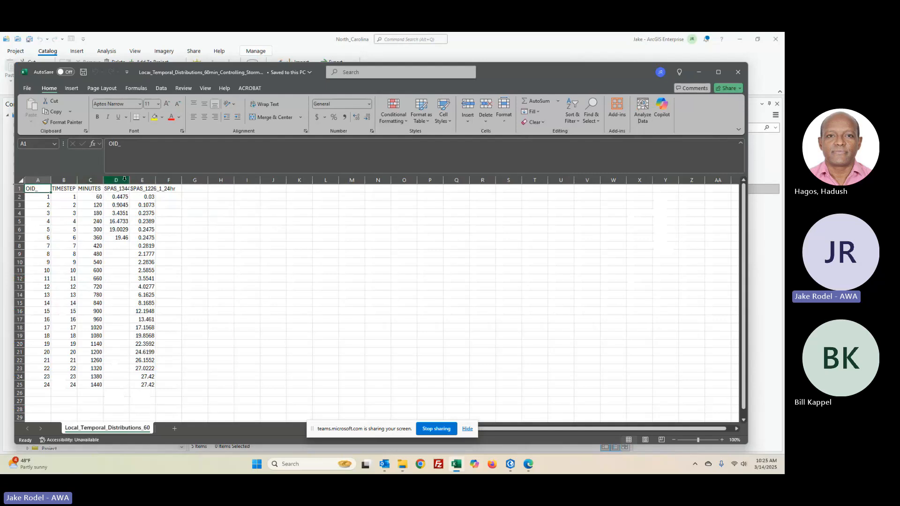
{"action": "left_click_drag", "start_coordinate": [124, 179], "coordinate": [175, 180]}
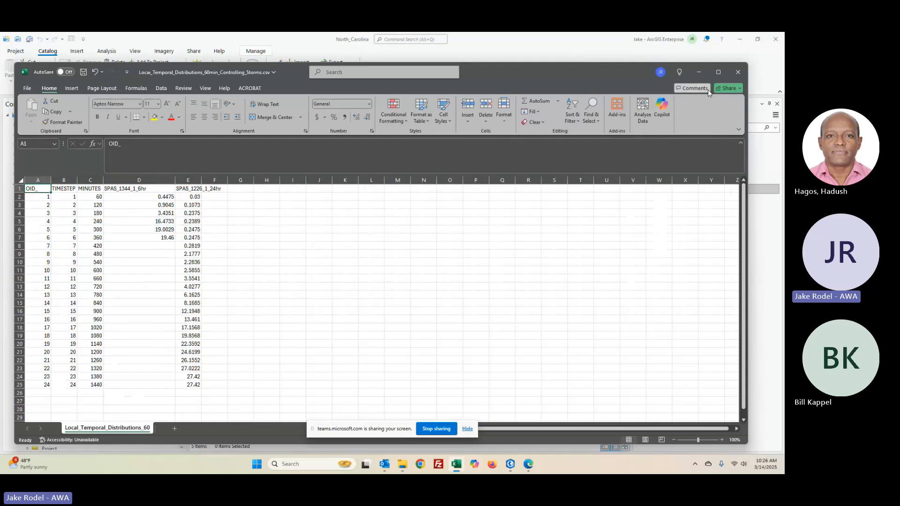
{"action": "left_click", "coordinate": [740, 72]}
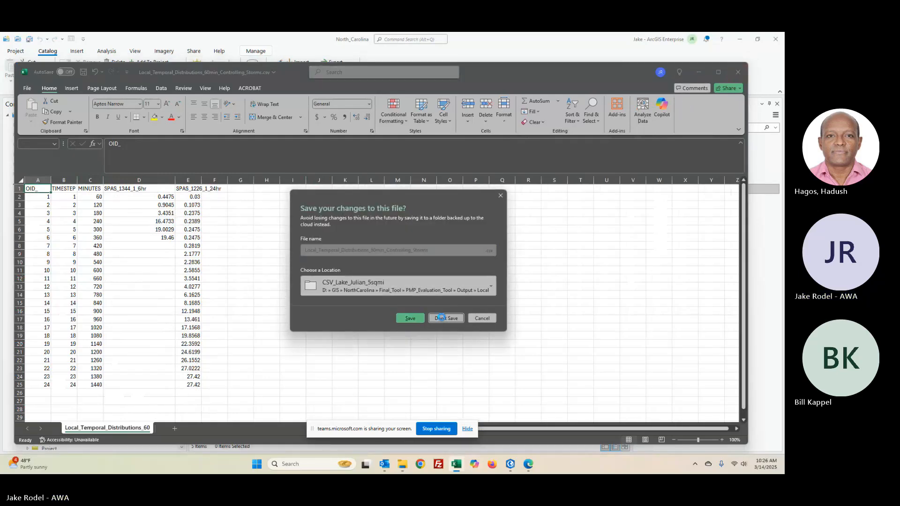
{"action": "left_click", "coordinate": [446, 318]}
Step: View and close Local_Temporal_Distributions_60min_Controlling_Storms_Check.csv, and browse the NetCDF_Lake_Julian_5sqmi folder before returning to Local
{"action": "double_click", "coordinate": [333, 221]}
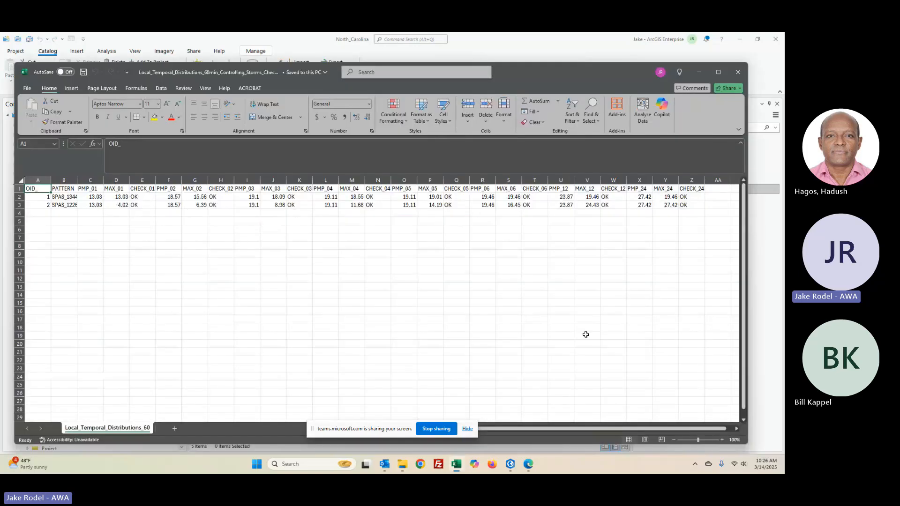
{"action": "left_click", "coordinate": [732, 74]}
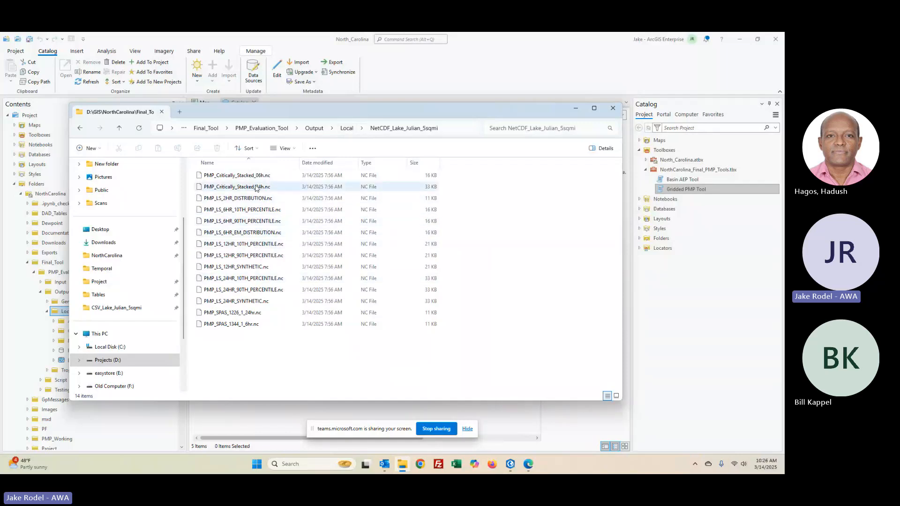
{"action": "left_click", "coordinate": [347, 129]}
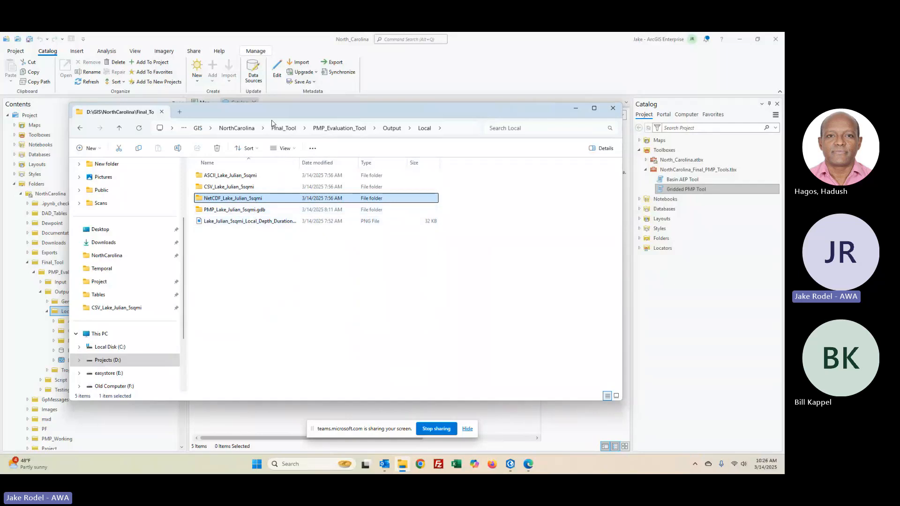
Step: Switch to ArcGIS Pro and view the contents of PMP_Lake_Julian_5sqmi.gdb and the Final_Tool folder in the catalog view
{"action": "left_click_drag", "start_coordinate": [357, 108], "coordinate": [0, 121]}
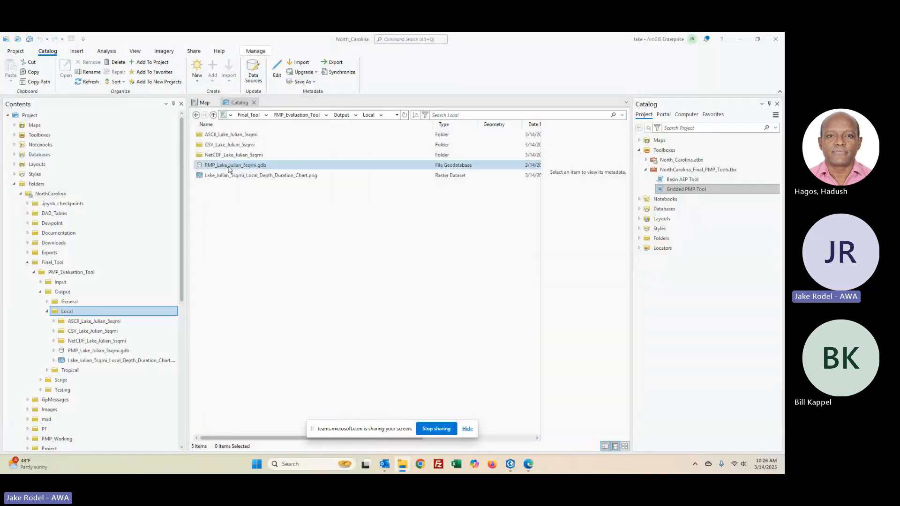
{"action": "left_click", "coordinate": [83, 350]}
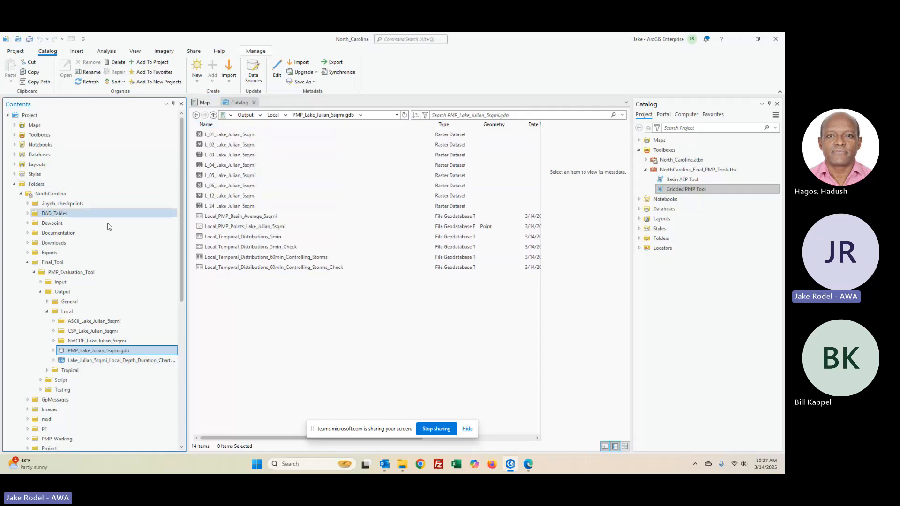
{"action": "left_click", "coordinate": [84, 266]}
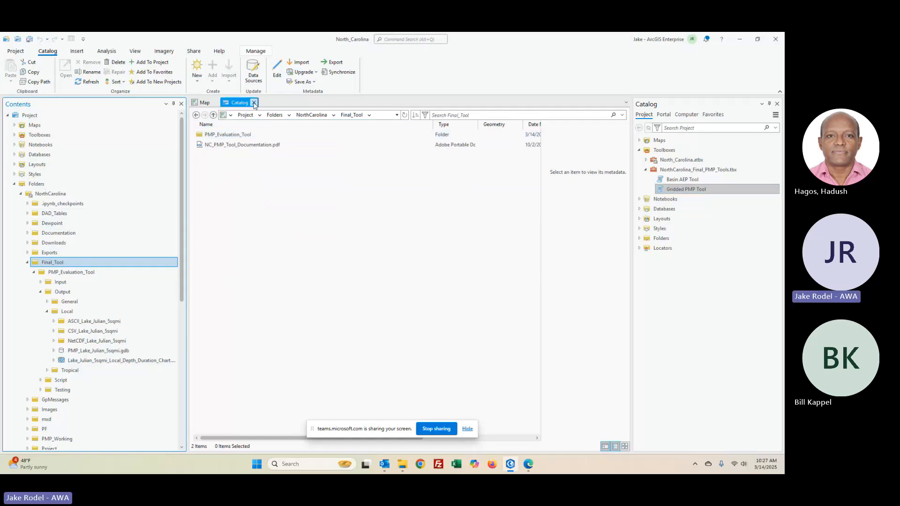
Step: Close the catalog view and open the Basin AEP Tool from the NorthCarolina_Final_PMP_Tools toolbox
{"action": "left_click", "coordinate": [665, 189]}
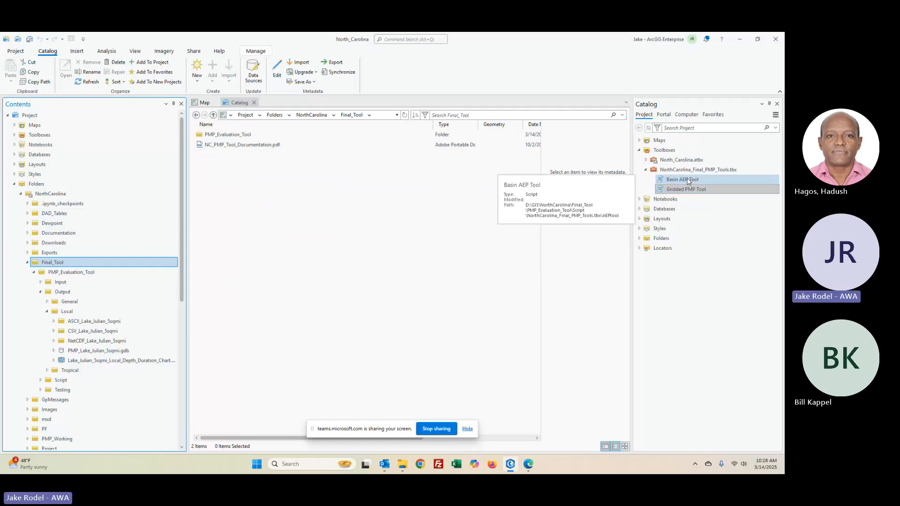
{"action": "left_click", "coordinate": [254, 103]}
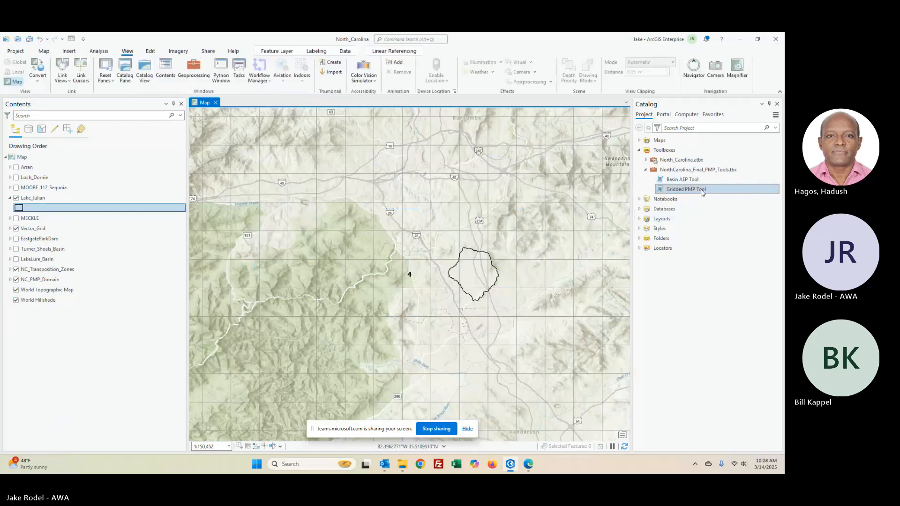
{"action": "double_click", "coordinate": [688, 180]}
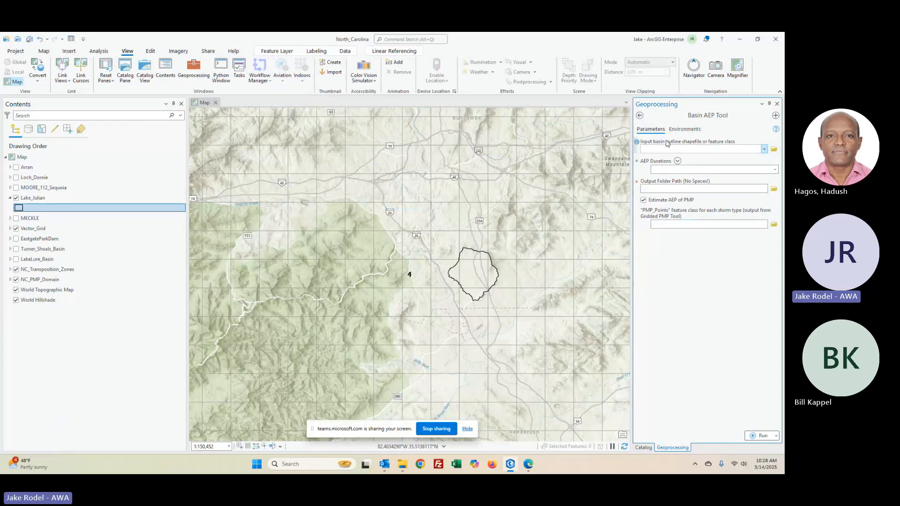
Step: Set Lake_Julian as the Basin AEP Tool's input basin outline and add AEP durations 6 and 24
{"action": "left_click", "coordinate": [764, 149]}
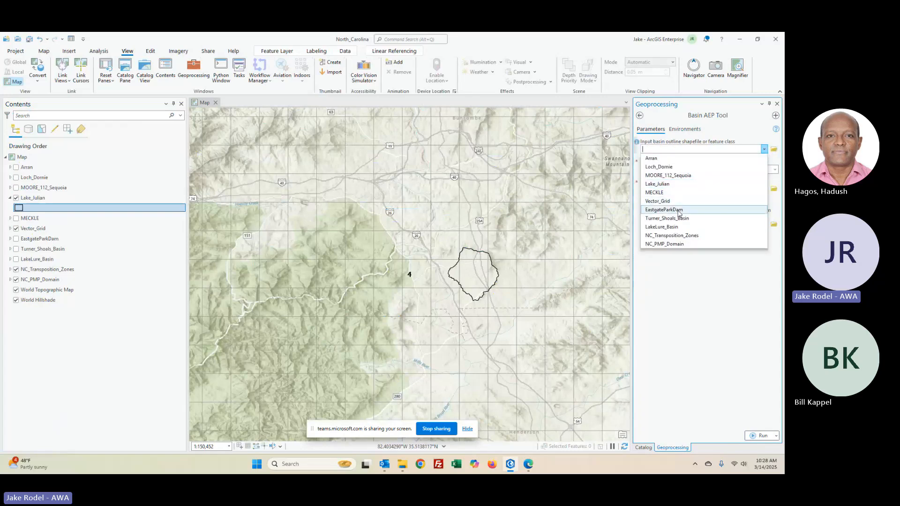
{"action": "left_click", "coordinate": [688, 184]}
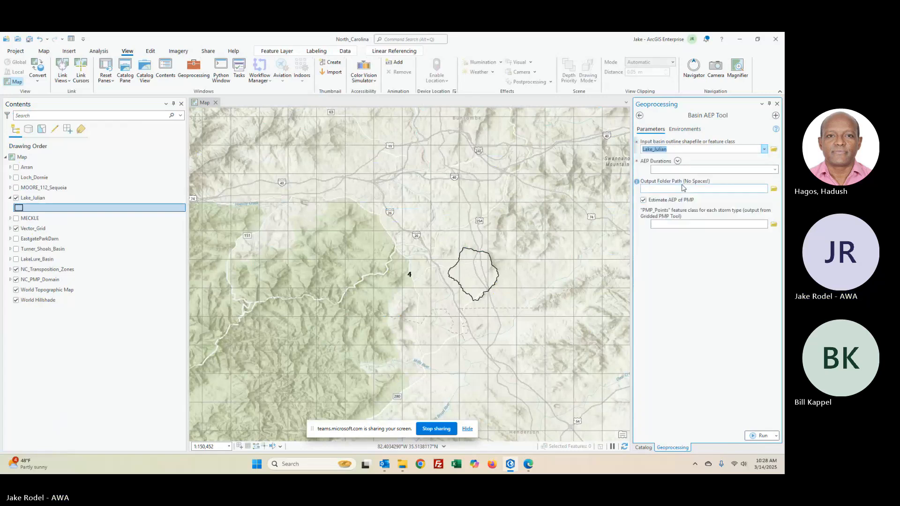
{"action": "left_click", "coordinate": [668, 167]}
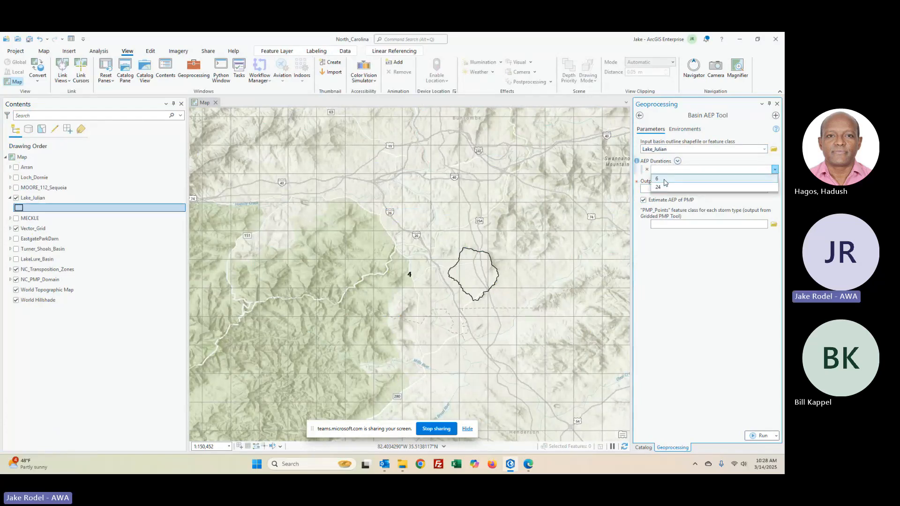
{"action": "left_click", "coordinate": [665, 182]}
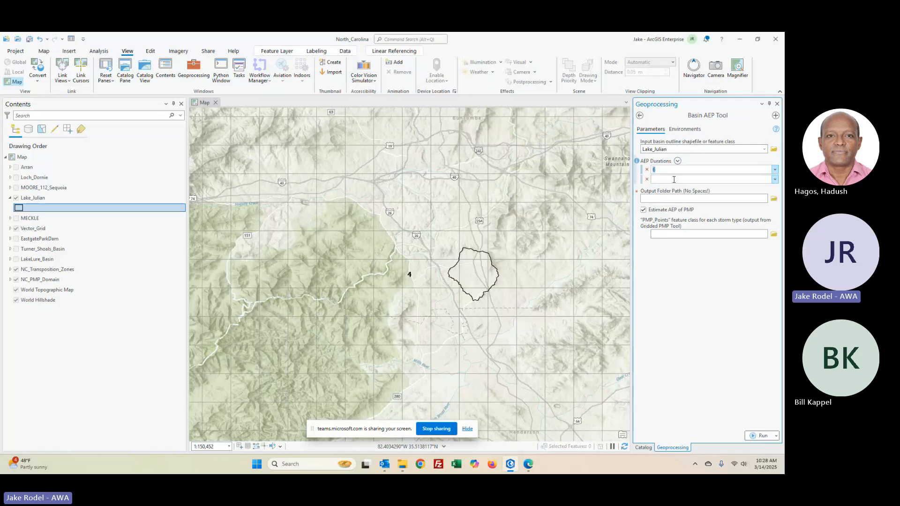
{"action": "left_click", "coordinate": [775, 179]}
{"action": "left_click", "coordinate": [659, 205]}
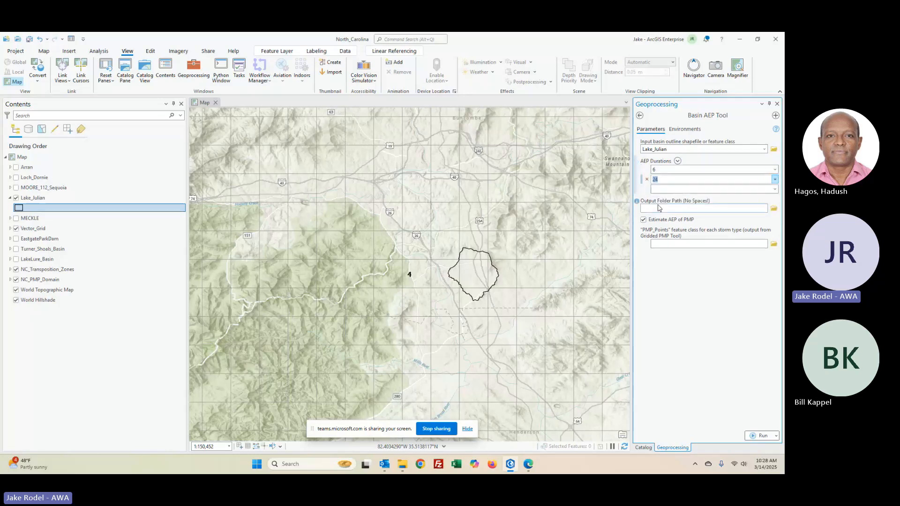
Step: Set the output folder path to PMP_Evaluation_Tool's Output folder and turn off Estimate AEP of PMP
{"action": "left_click", "coordinate": [774, 208]}
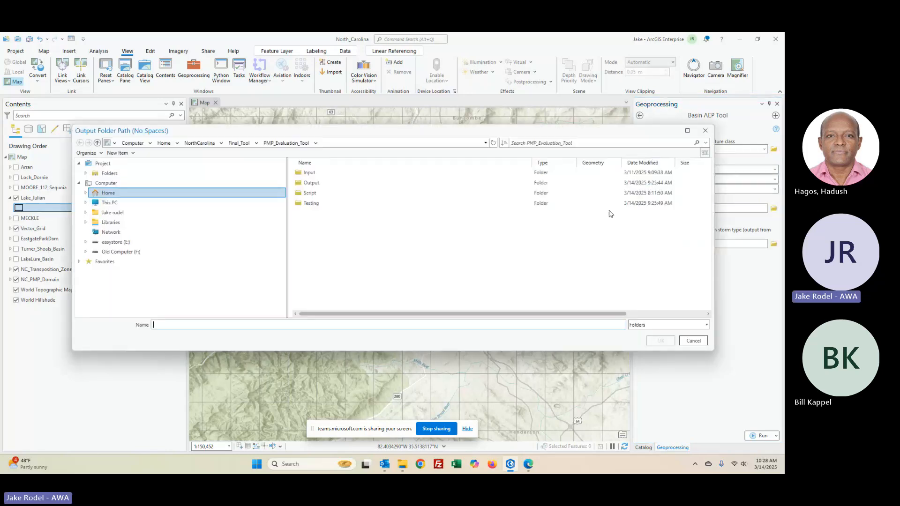
{"action": "left_click", "coordinate": [333, 186]}
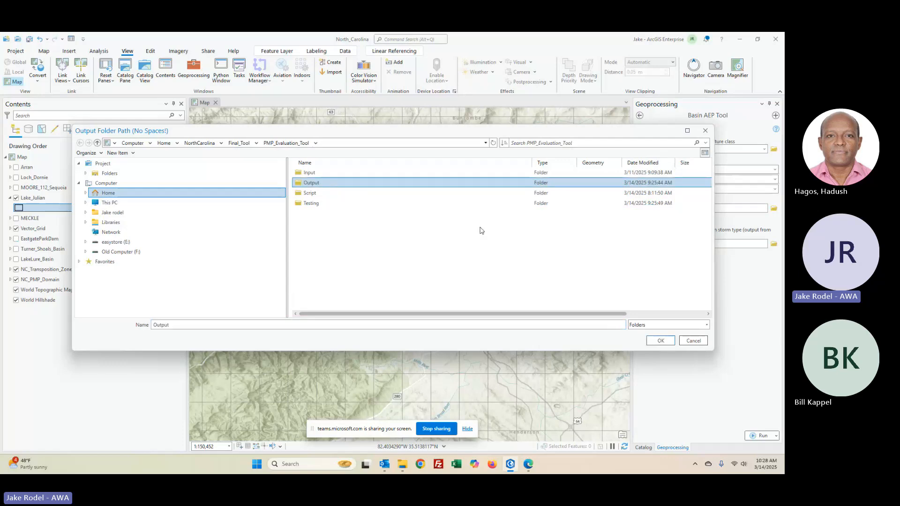
{"action": "left_click", "coordinate": [661, 341]}
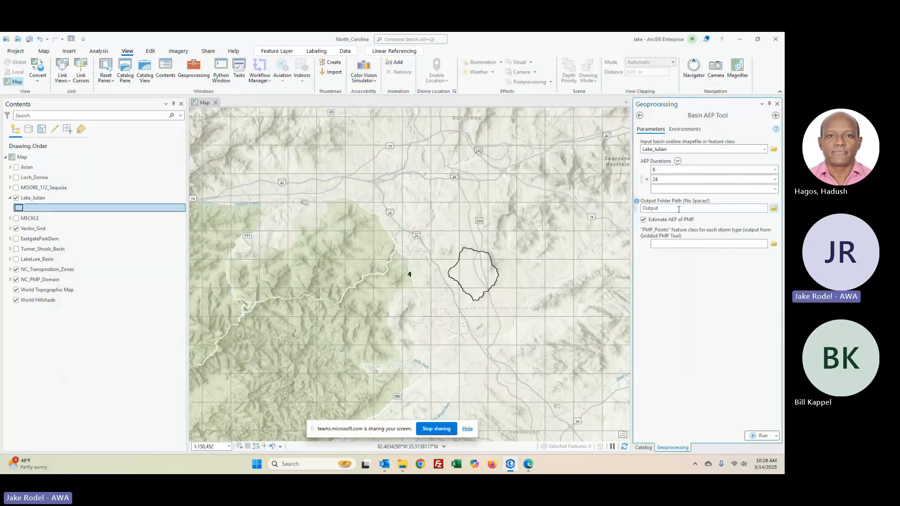
{"action": "left_click", "coordinate": [644, 220]}
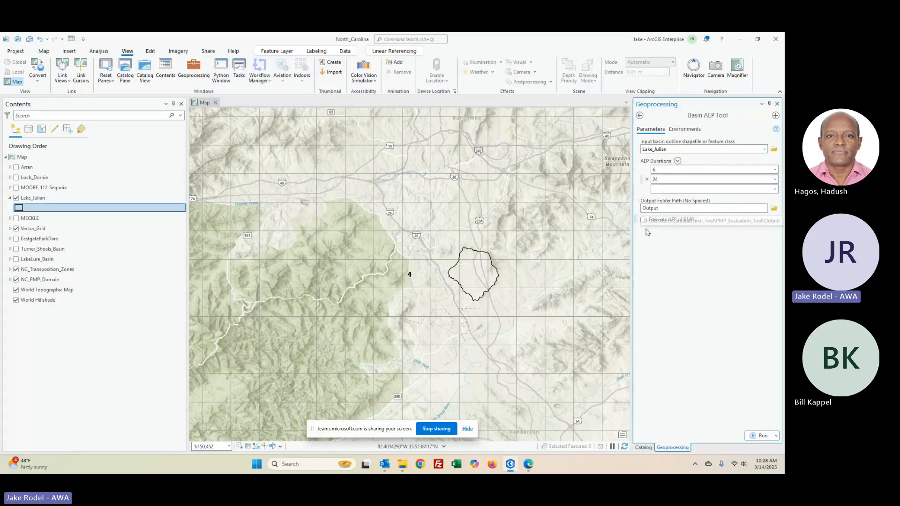
Step: Turn on Estimate AEP of PMP and add General_PMP_Points_Lake_Julian_5sqmi from the Output\General geodatabase as a PMP_Points feature class
{"action": "left_click", "coordinate": [644, 220]}
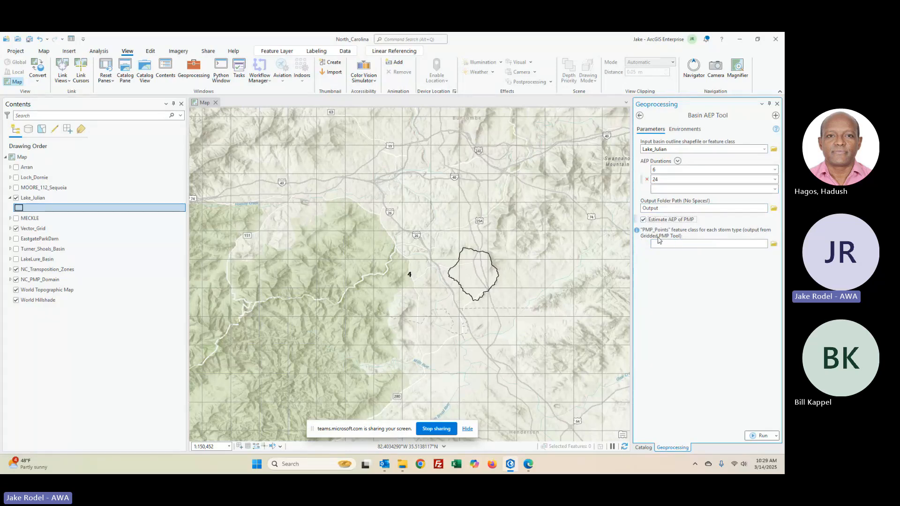
{"action": "left_click", "coordinate": [775, 245]}
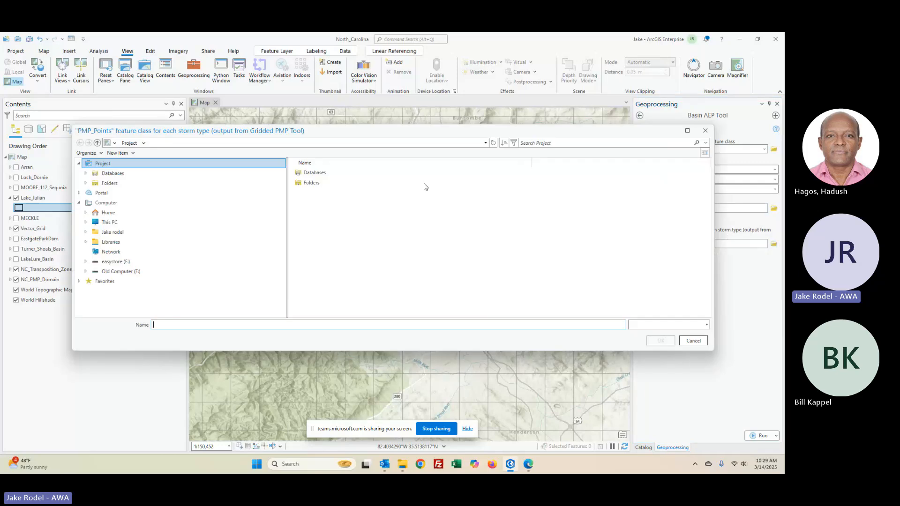
{"action": "left_click", "coordinate": [345, 183]}
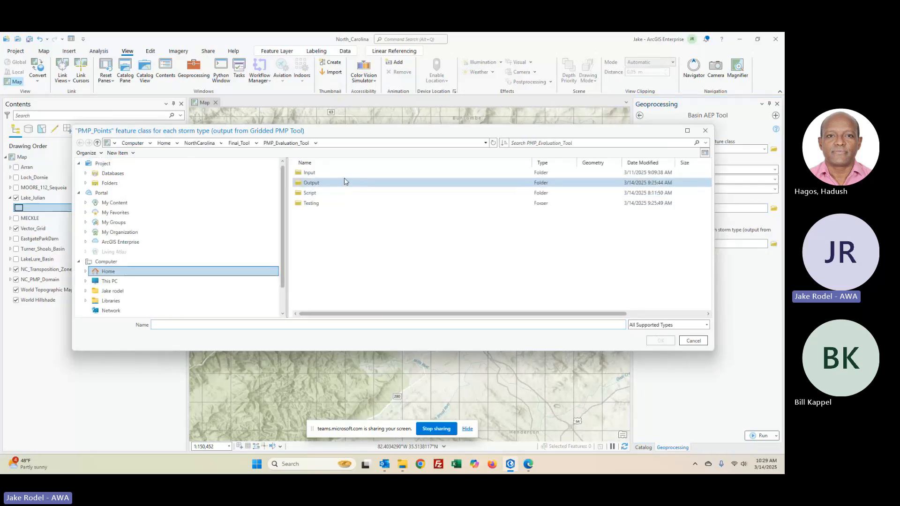
{"action": "double_click", "coordinate": [311, 183]}
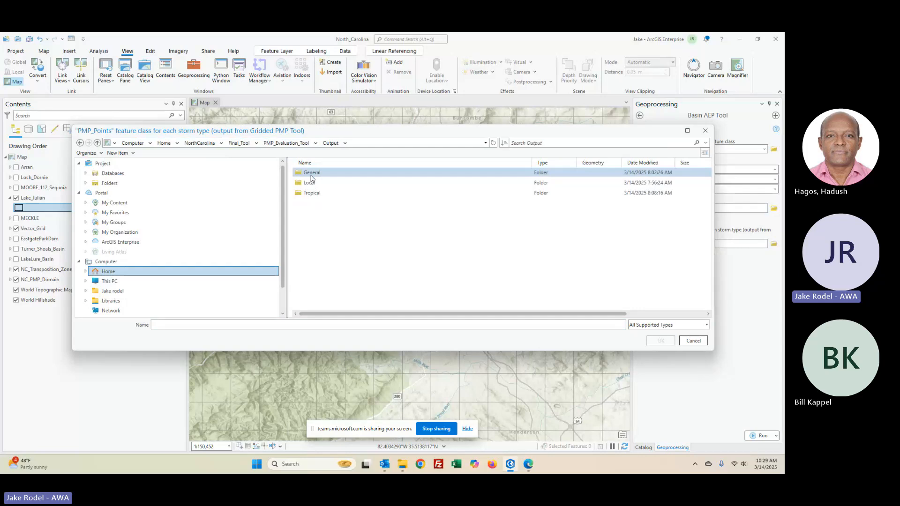
{"action": "double_click", "coordinate": [311, 174]}
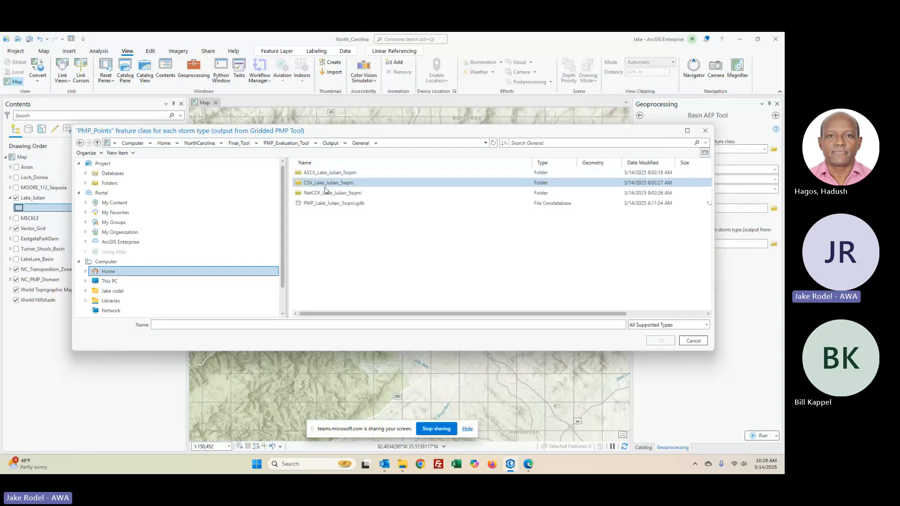
{"action": "left_click", "coordinate": [322, 205]}
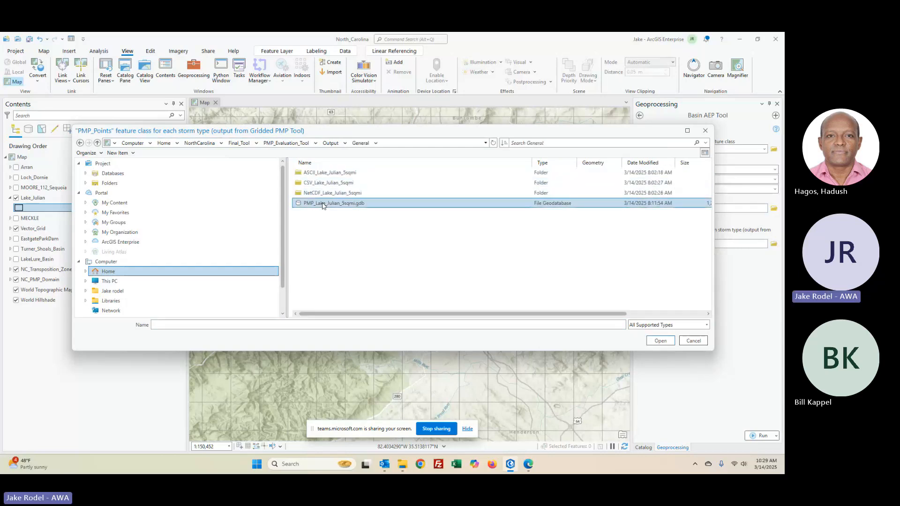
{"action": "double_click", "coordinate": [322, 204]}
{"action": "left_click", "coordinate": [327, 173]}
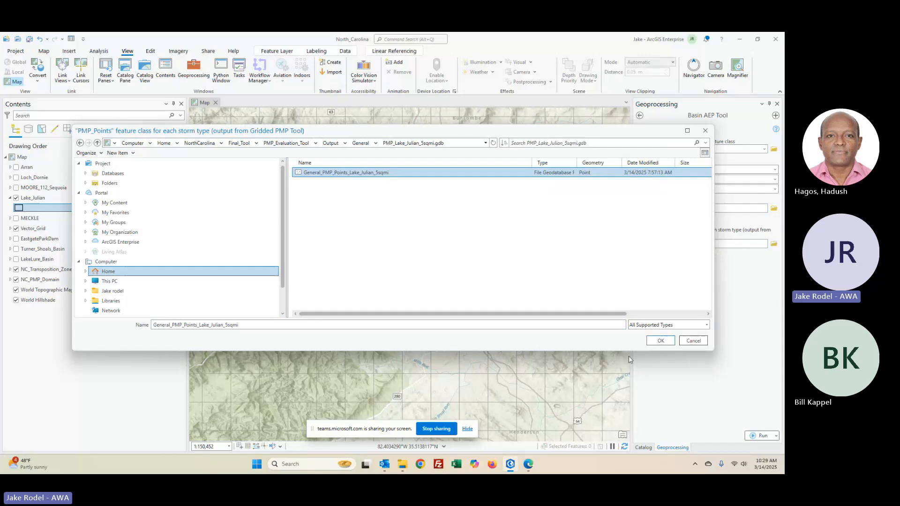
{"action": "left_click", "coordinate": [661, 341]}
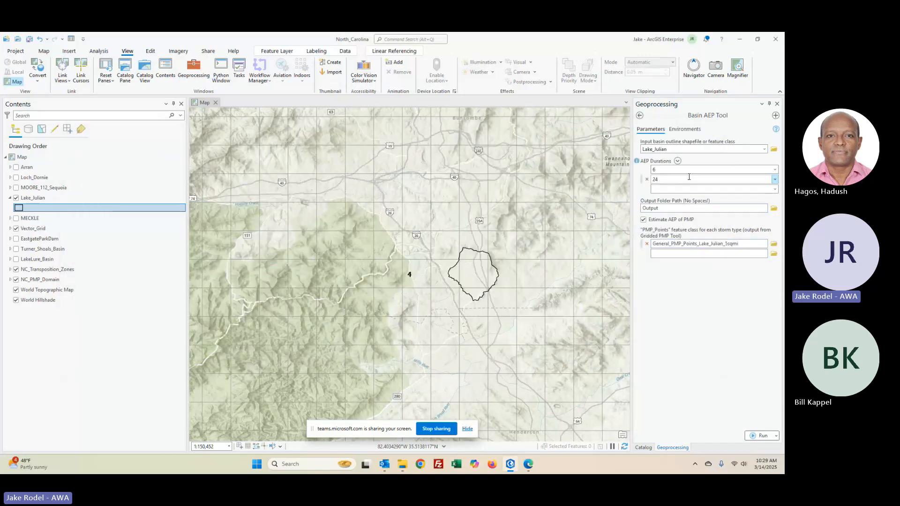
Step: Add Local_PMP_Points_Lake_Julian_5sqmi from PMP_Lake_Julian_5sqmi.gdb in the Output\Local folder as the second PMP_Points feature class
{"action": "left_click", "coordinate": [775, 254]}
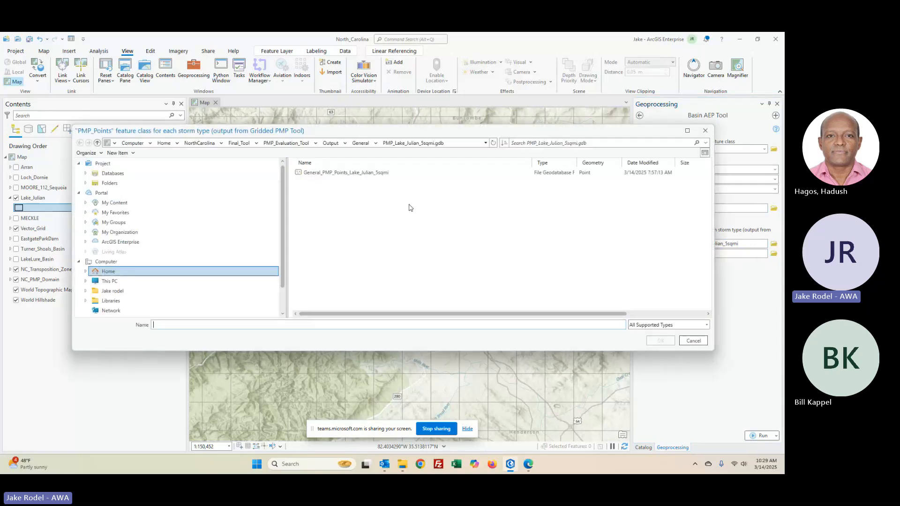
{"action": "left_click", "coordinate": [330, 143]}
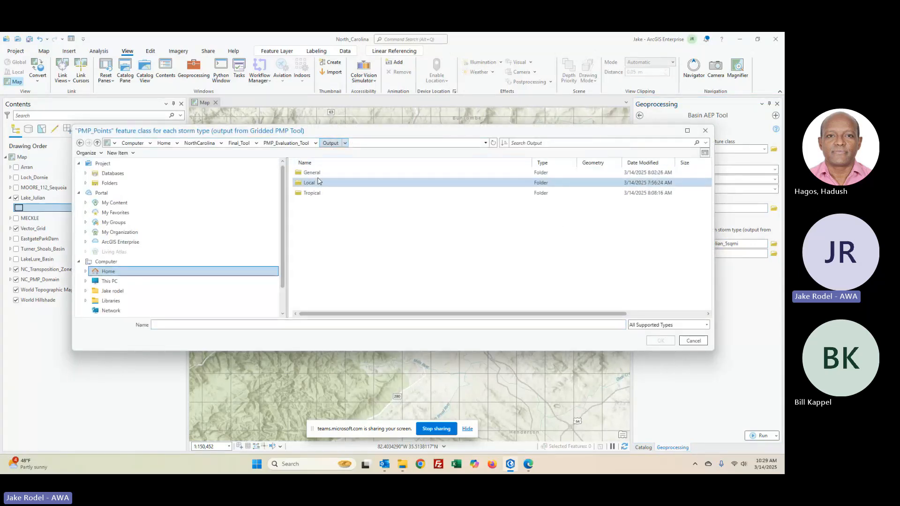
{"action": "double_click", "coordinate": [318, 182]}
{"action": "double_click", "coordinate": [330, 202]}
{"action": "left_click", "coordinate": [334, 173]}
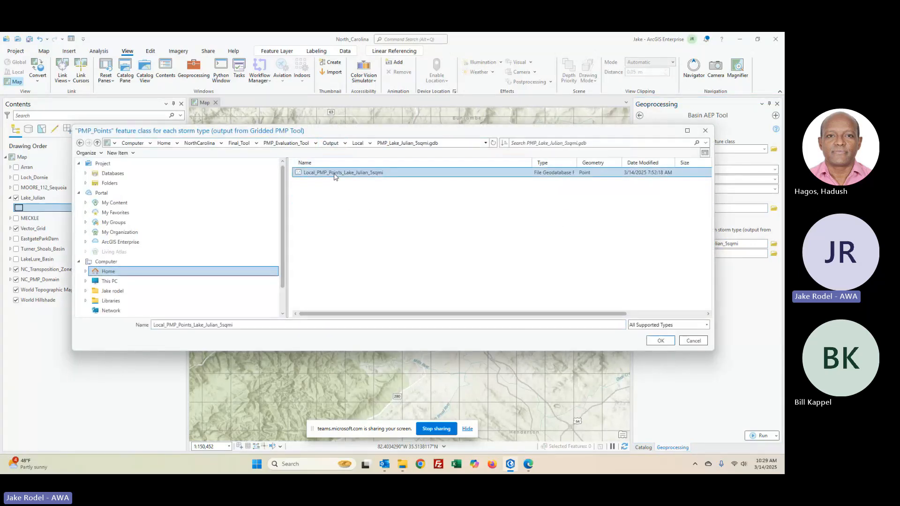
{"action": "left_click", "coordinate": [661, 341]}
Step: Add Tropical_PMP_Points_Lake_Julian_5sqmi from PMP_Lake_Julian_5sqmi.gdb in the Output\Tropical folder as the third PMP_Points feature class
{"action": "left_click", "coordinate": [774, 264]}
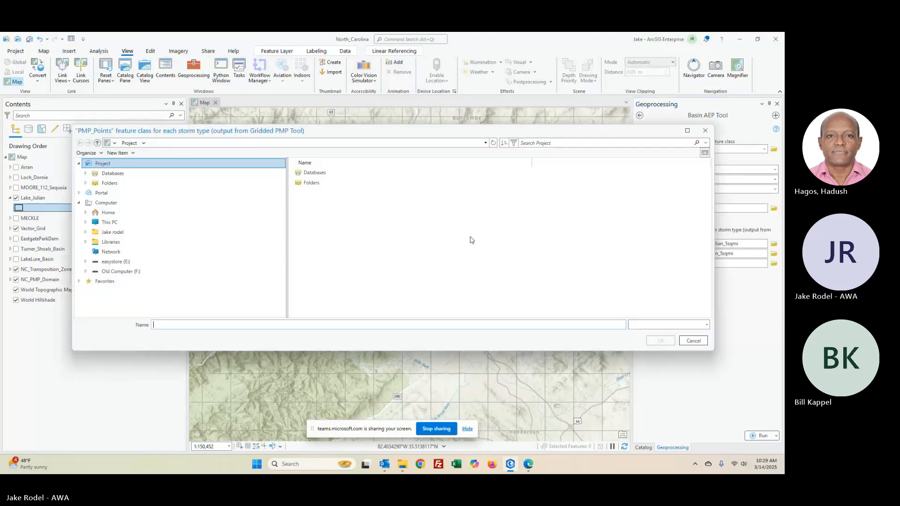
{"action": "left_click", "coordinate": [330, 143]}
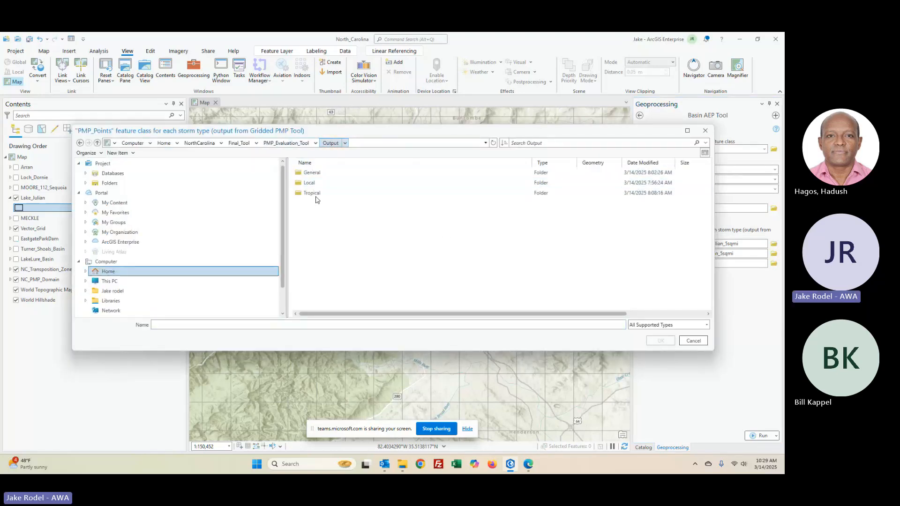
{"action": "double_click", "coordinate": [315, 194]}
{"action": "double_click", "coordinate": [319, 202]}
{"action": "left_click", "coordinate": [327, 174]}
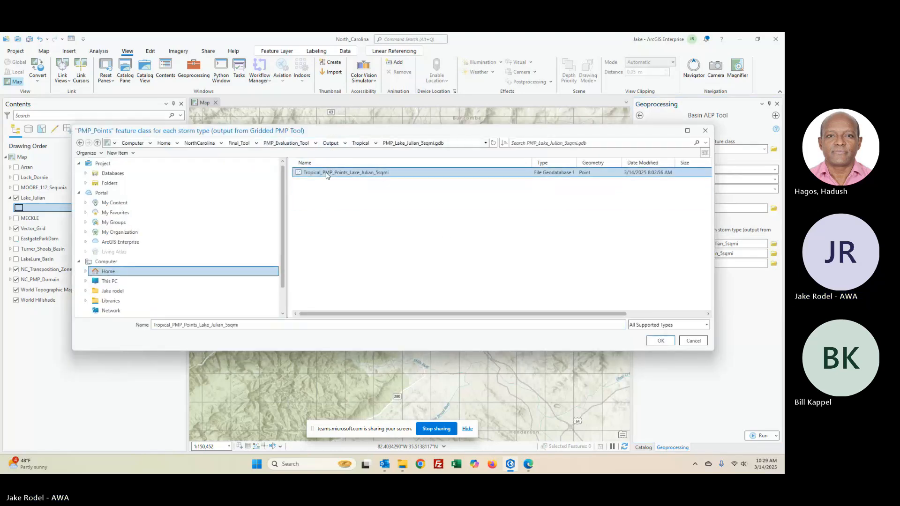
{"action": "left_click", "coordinate": [661, 342]}
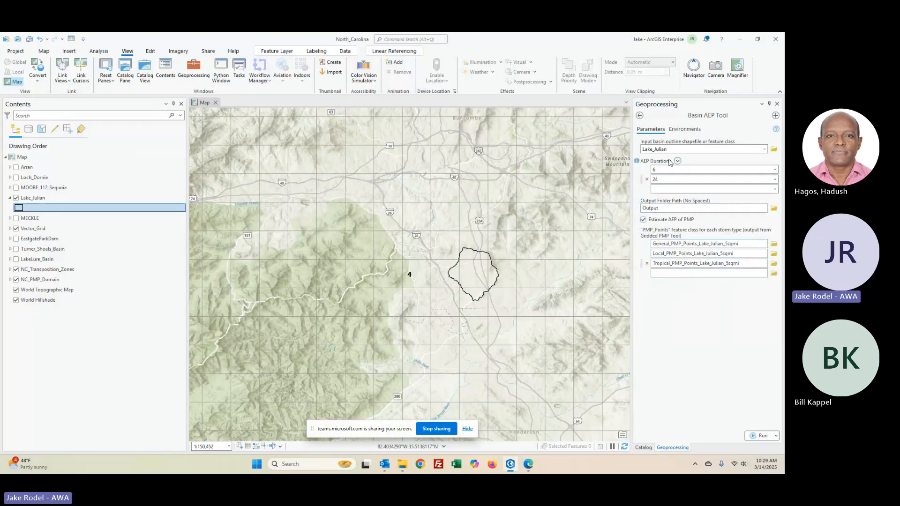
Step: Run the Basin AEP Tool, review its detailed messages, and close the message window
{"action": "left_click", "coordinate": [754, 437]}
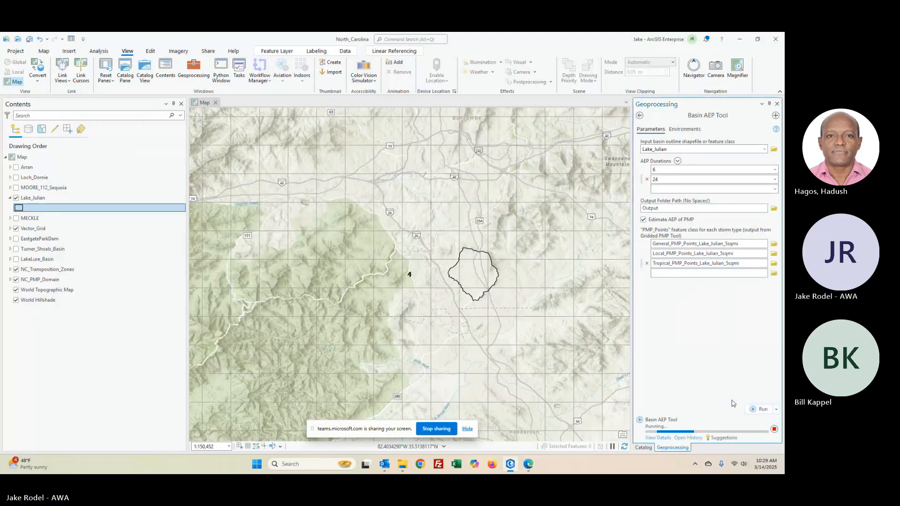
{"action": "left_click", "coordinate": [658, 438]}
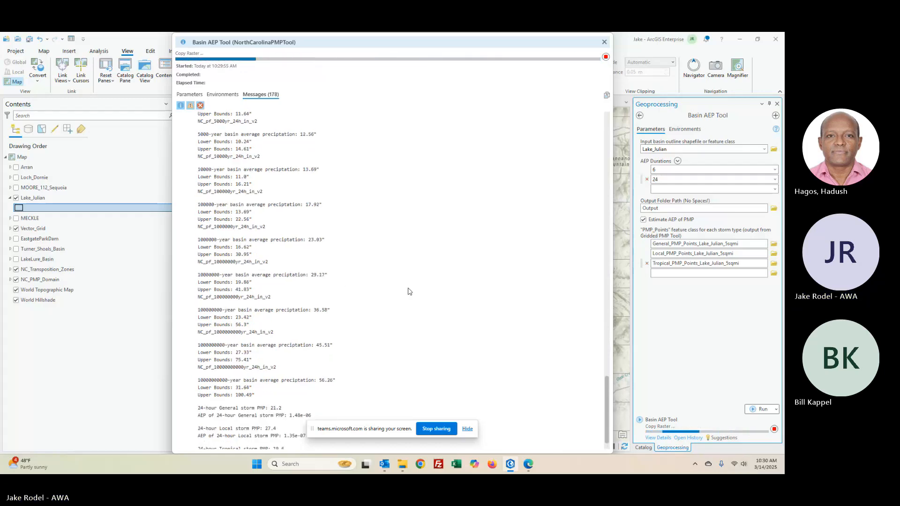
{"action": "left_click", "coordinate": [605, 43]}
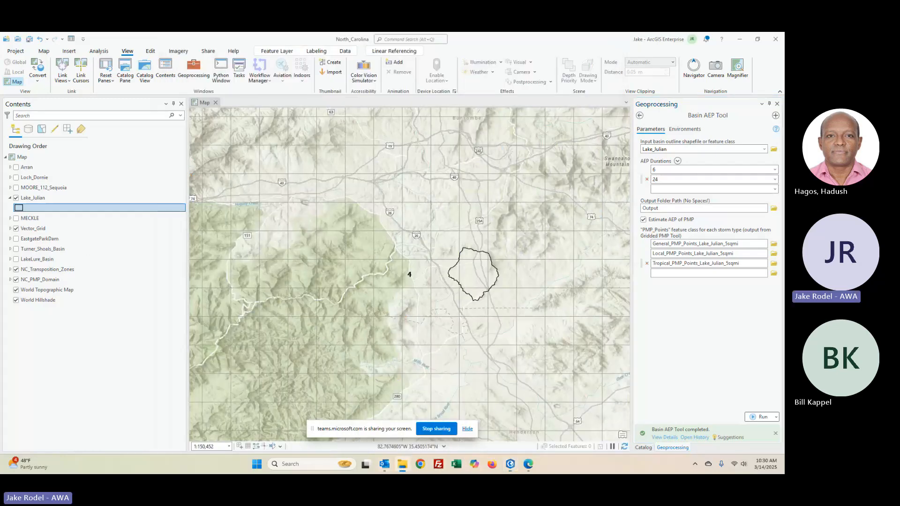
Step: Switch to File Explorer, examine Lake_Julian_6hr_AEP.xls in the Output folder, close it without saving, and open Lake_Julian_6hr_AEP_Plot.png
{"action": "left_click_drag", "start_coordinate": [0, 97], "coordinate": [543, 97]}
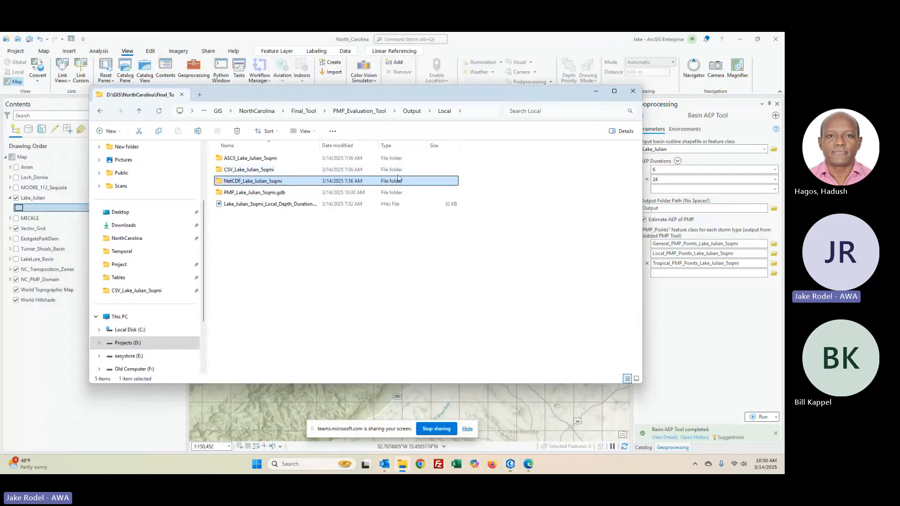
{"action": "left_click", "coordinate": [408, 115]}
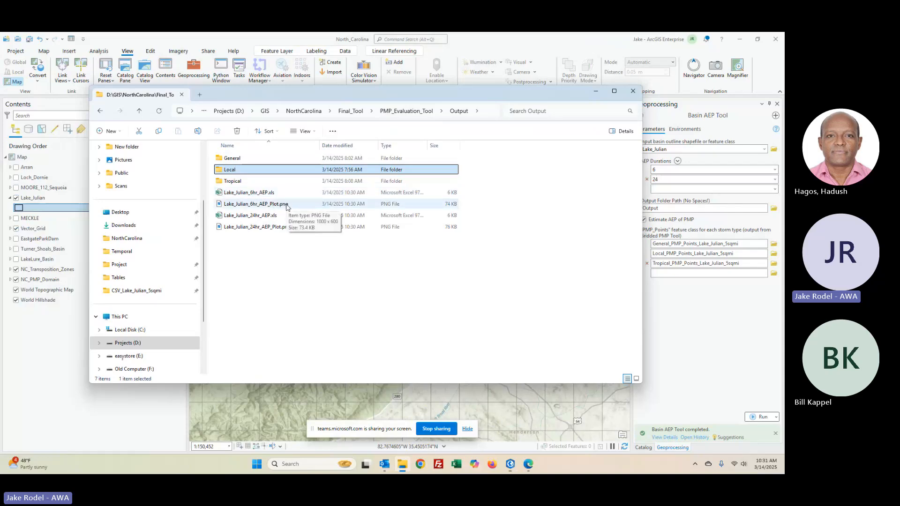
{"action": "double_click", "coordinate": [262, 193]}
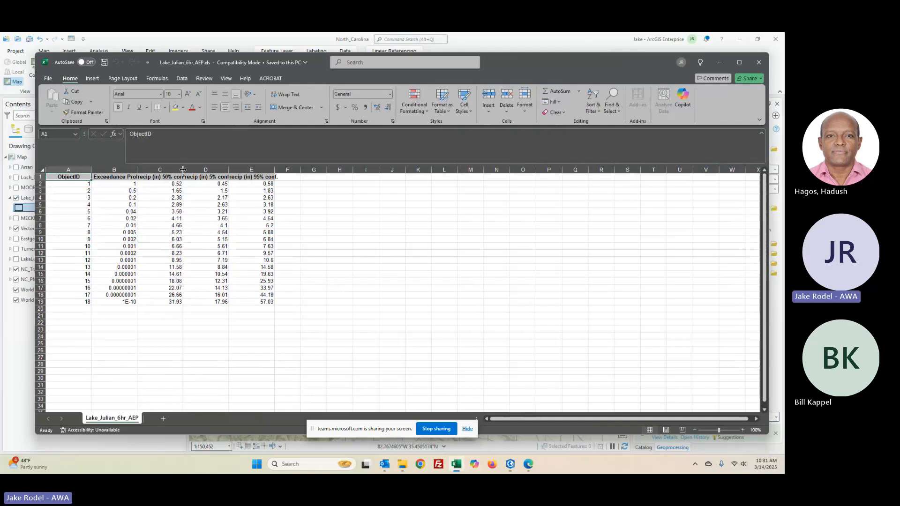
{"action": "left_click_drag", "start_coordinate": [183, 169], "coordinate": [343, 170]}
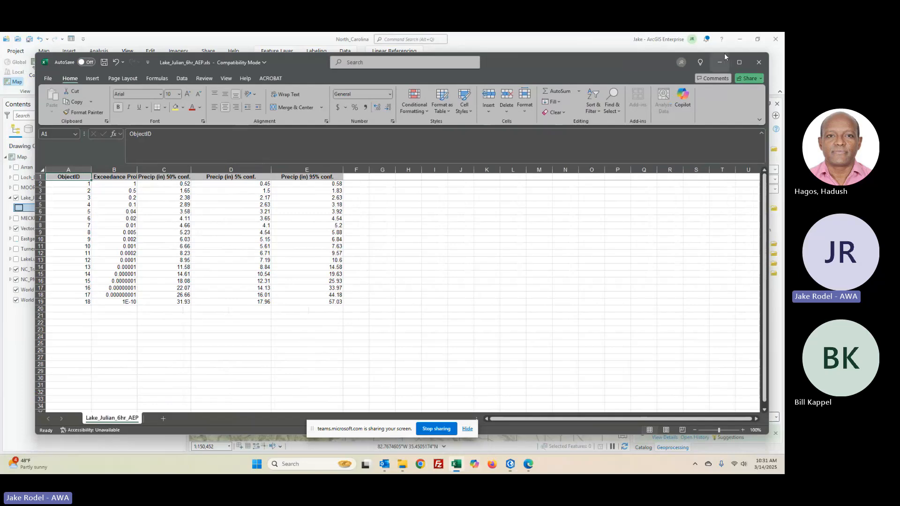
{"action": "left_click", "coordinate": [759, 62]}
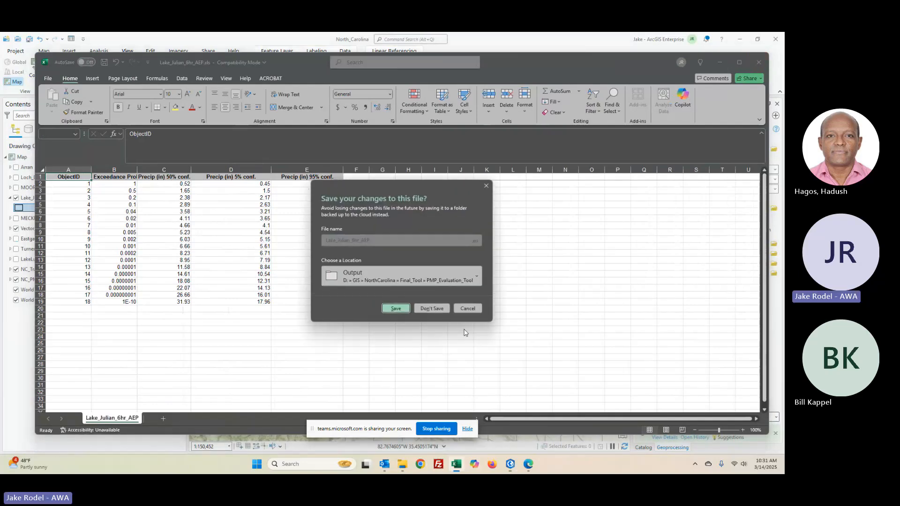
{"action": "left_click", "coordinate": [446, 310]}
{"action": "double_click", "coordinate": [257, 205]}
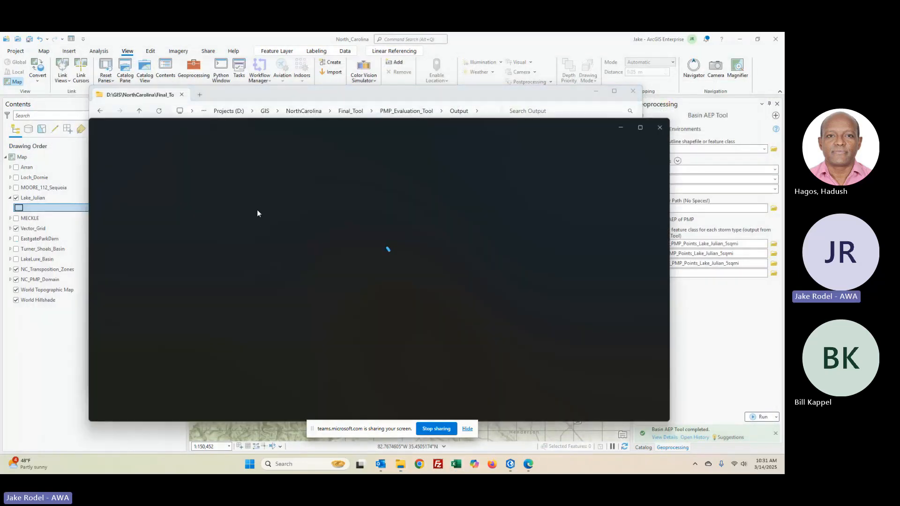
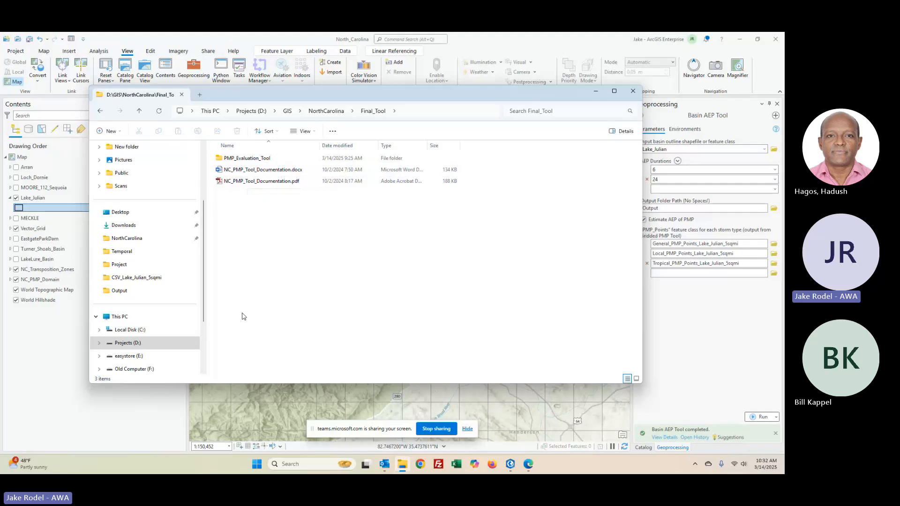
Step: Open NC_PMP_Tool_Documentation.pdf from the Final_Tool folder, read through its file structure and tool usage sections, and close it
{"action": "left_click_drag", "start_coordinate": [559, 94], "coordinate": [505, 69]}
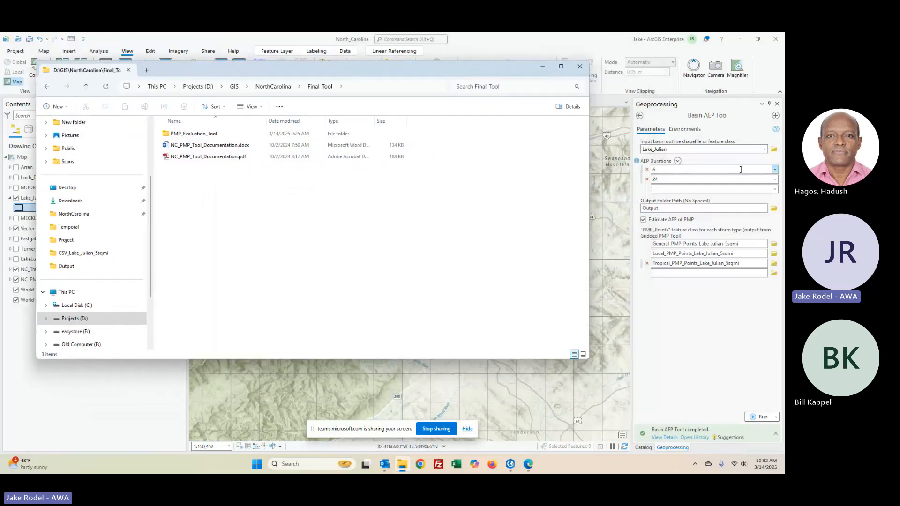
{"action": "double_click", "coordinate": [226, 156]}
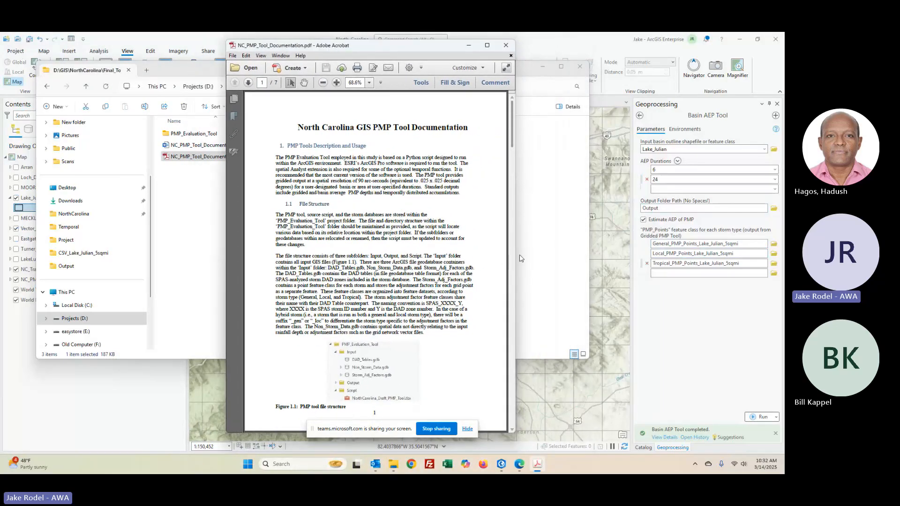
{"action": "scroll", "coordinate": [504, 258], "scroll_direction": "down", "scroll_amount": 10}
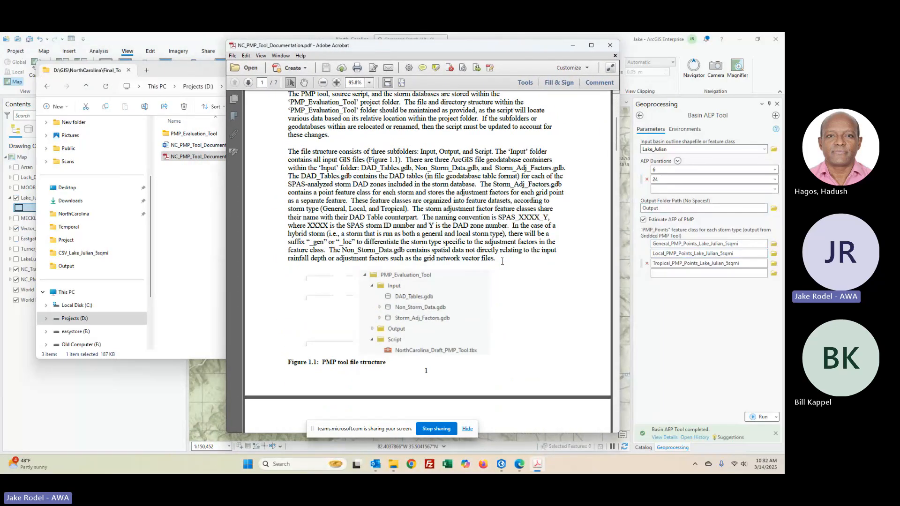
{"action": "scroll", "coordinate": [500, 267], "scroll_direction": "down", "scroll_amount": 10}
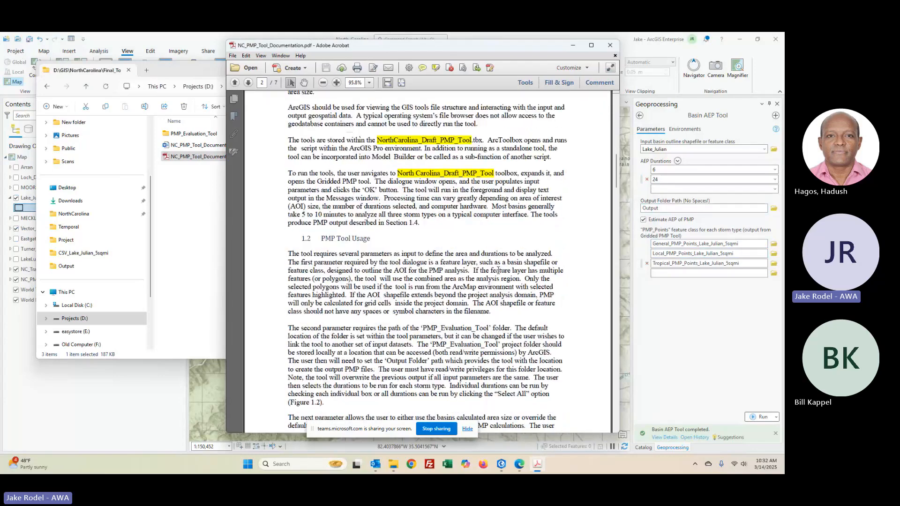
{"action": "left_click", "coordinate": [610, 45]}
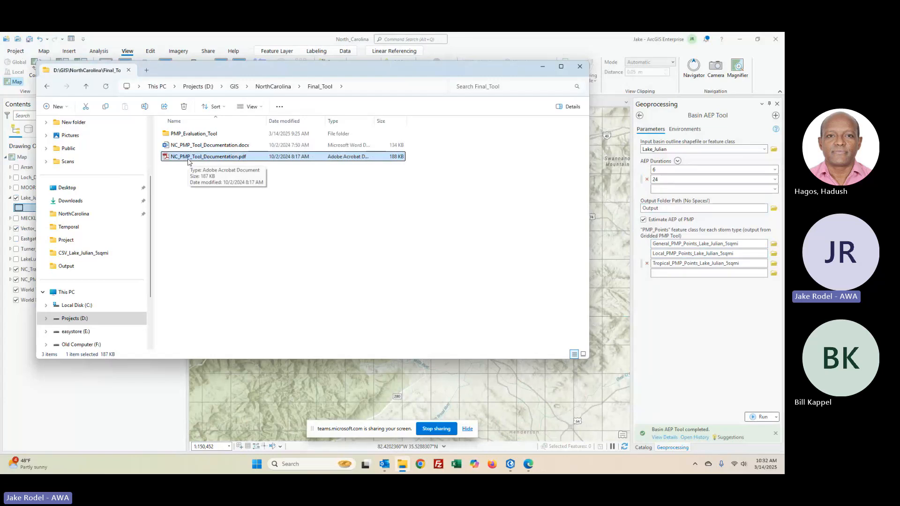
{"action": "left_click_drag", "start_coordinate": [326, 67], "coordinate": [351, 77]}
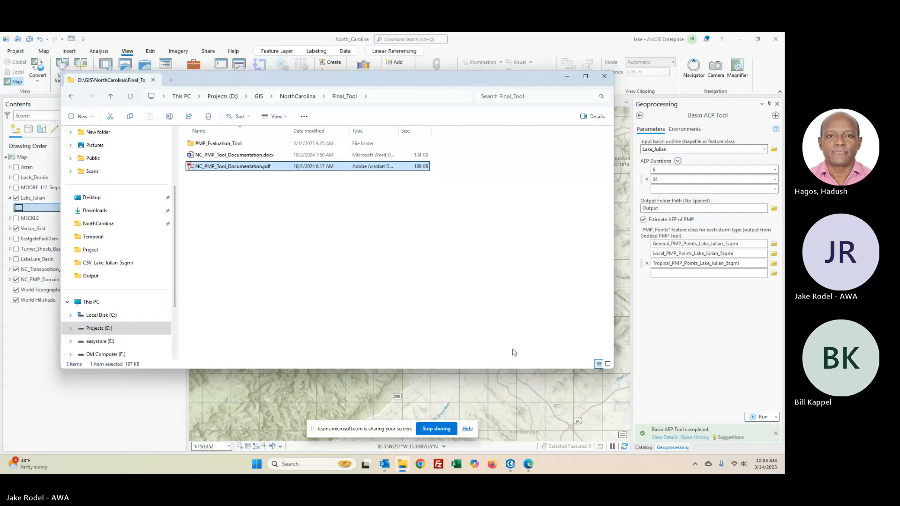
Step: Switch to ArcGIS Pro and close the Basin AEP Tool pane
{"action": "left_click", "coordinate": [778, 104]}
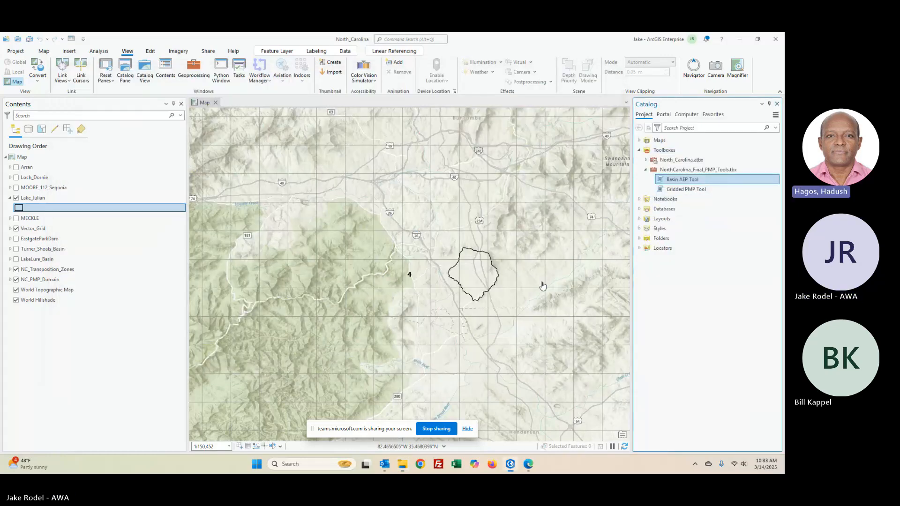
{"action": "left_click_drag", "start_coordinate": [529, 298], "coordinate": [450, 288]}
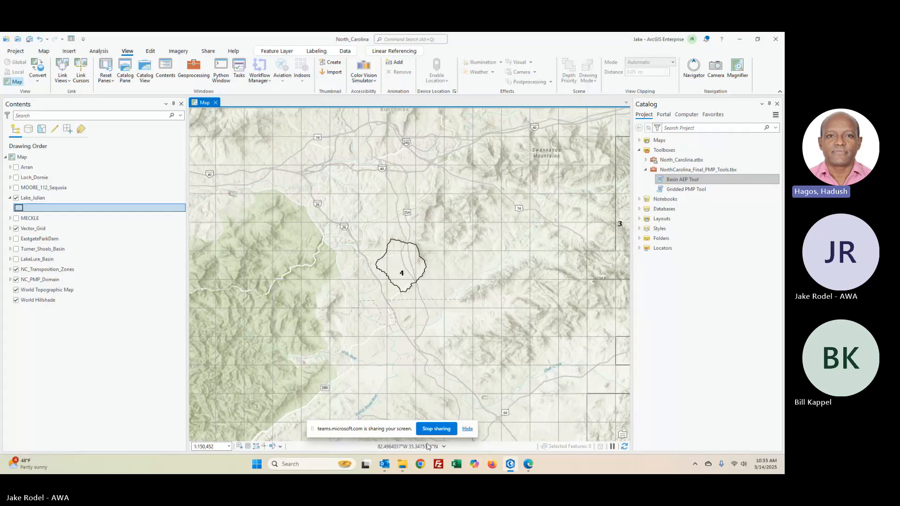
Step: Switch to File Explorer and go up to the NorthCarolina project folder
{"action": "key", "text": "alt+Tab"}
{"action": "key", "text": "alt+Up"}
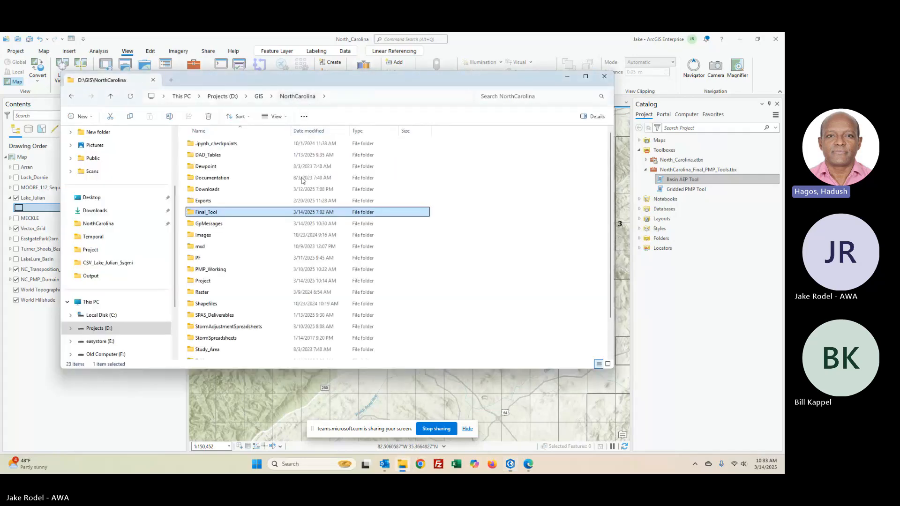
{"action": "scroll", "coordinate": [290, 225], "scroll_direction": "down", "scroll_amount": 1}
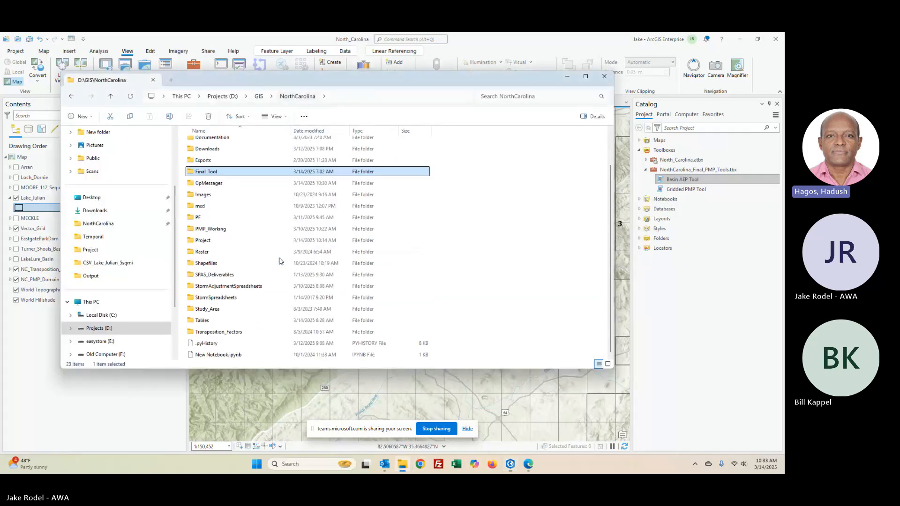
{"action": "double_click", "coordinate": [257, 309]}
{"action": "double_click", "coordinate": [206, 178]}
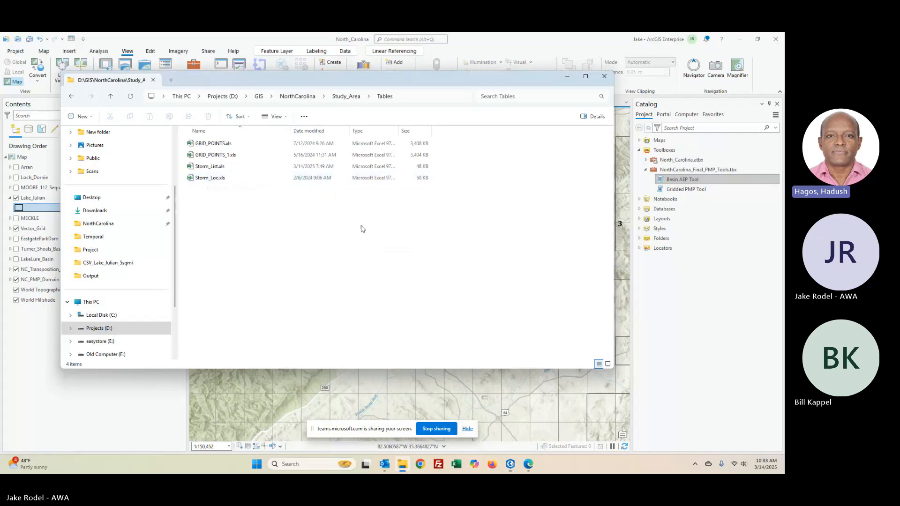
{"action": "mouse_move", "coordinate": [448, 82]}
{"action": "left_mouse_down"}
{"action": "mouse_move", "coordinate": [443, 92]}
{"action": "mouse_move", "coordinate": [459, 95]}
{"action": "left_mouse_up"}
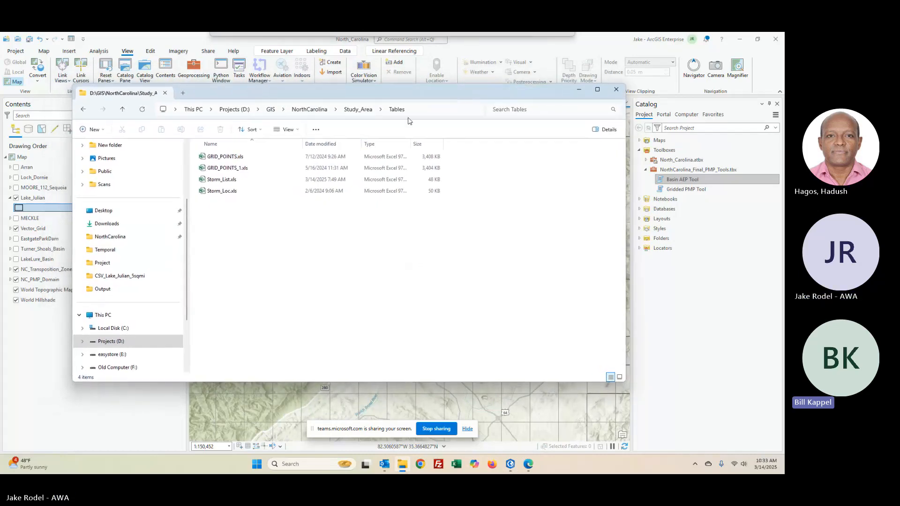
{"action": "left_click", "coordinate": [358, 111]}
{"action": "double_click", "coordinate": [236, 192]}
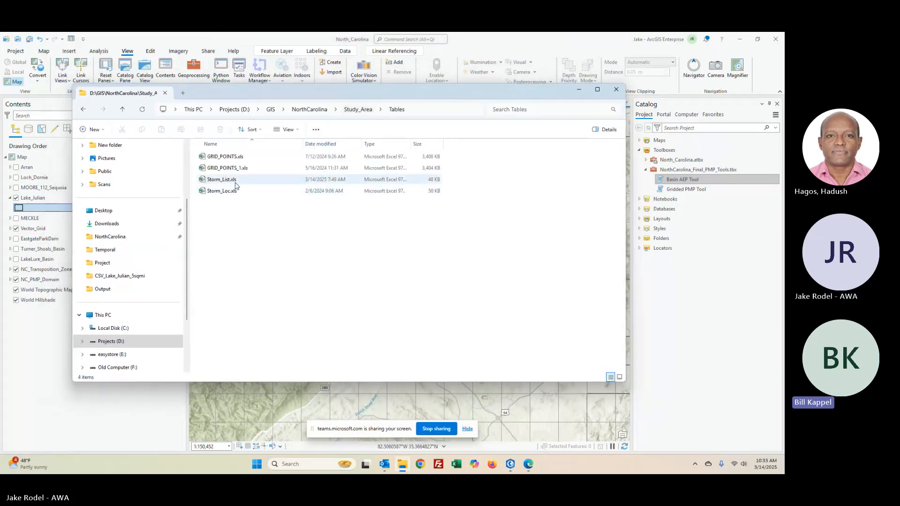
{"action": "left_click", "coordinate": [310, 109]}
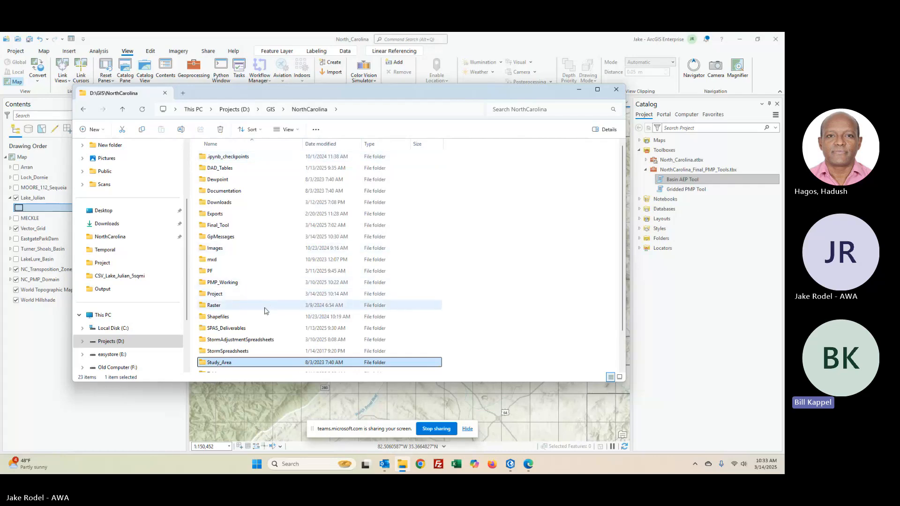
Step: Open Temporal Distribution Check Examples.xlsx from the NorthCarolina\Tables folder
{"action": "scroll", "coordinate": [264, 311], "scroll_direction": "down", "scroll_amount": 1}
{"action": "double_click", "coordinate": [244, 333]}
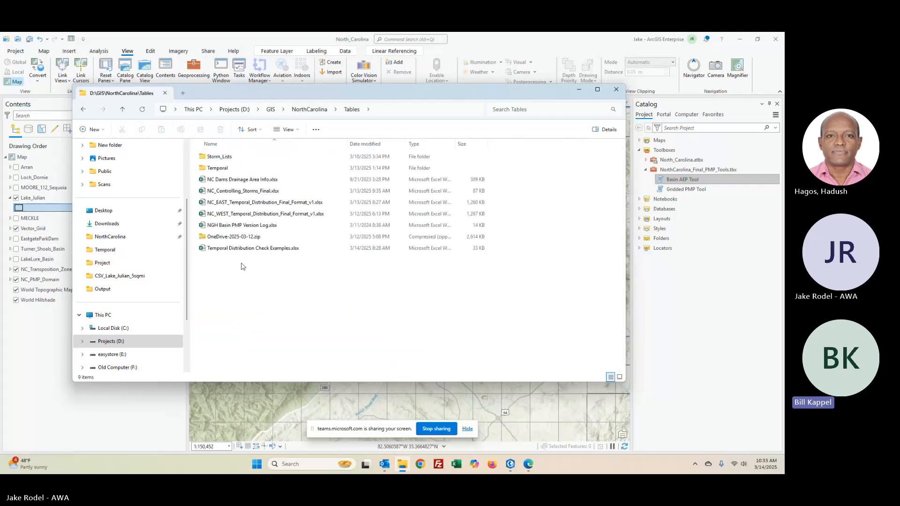
{"action": "double_click", "coordinate": [245, 249]}
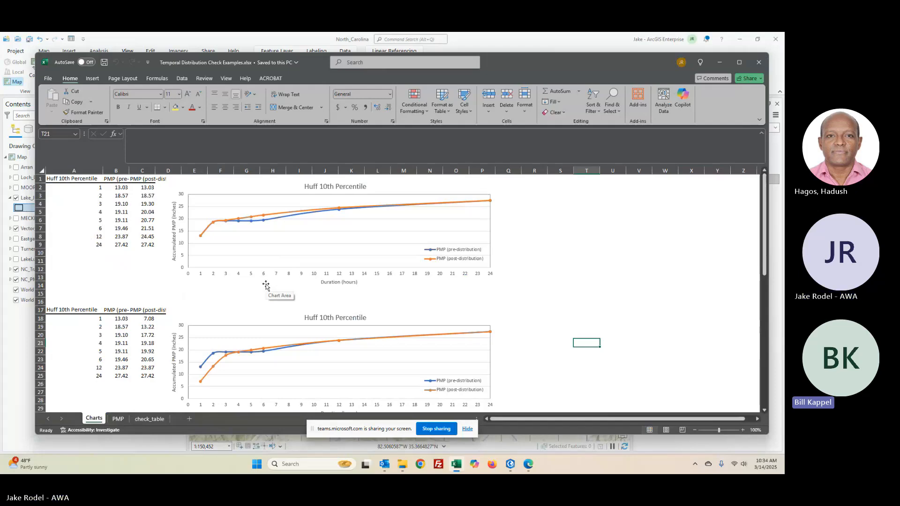
Step: Widen the PATTERN column on the check_table sheet and highlight the LS_24HR_10TH_PERCENTILE row for inspection
{"action": "left_click", "coordinate": [149, 419]}
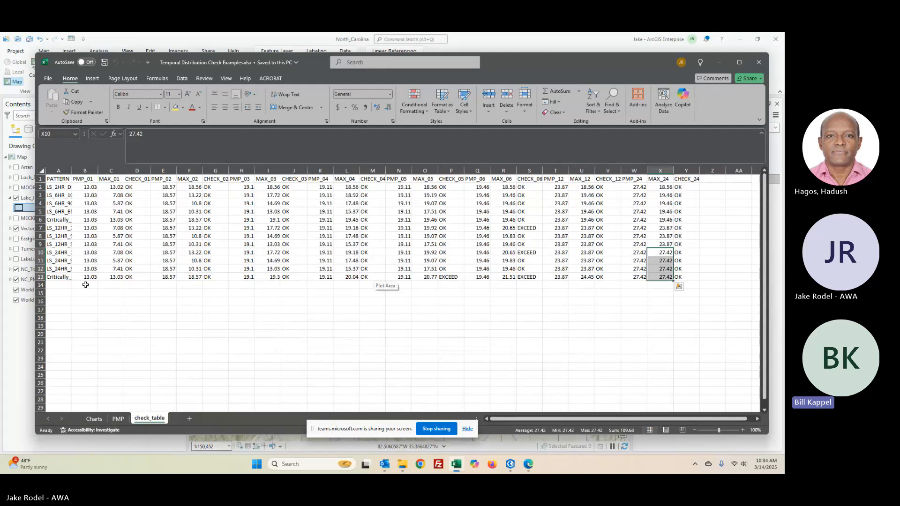
{"action": "left_click_drag", "start_coordinate": [72, 170], "coordinate": [88, 169]}
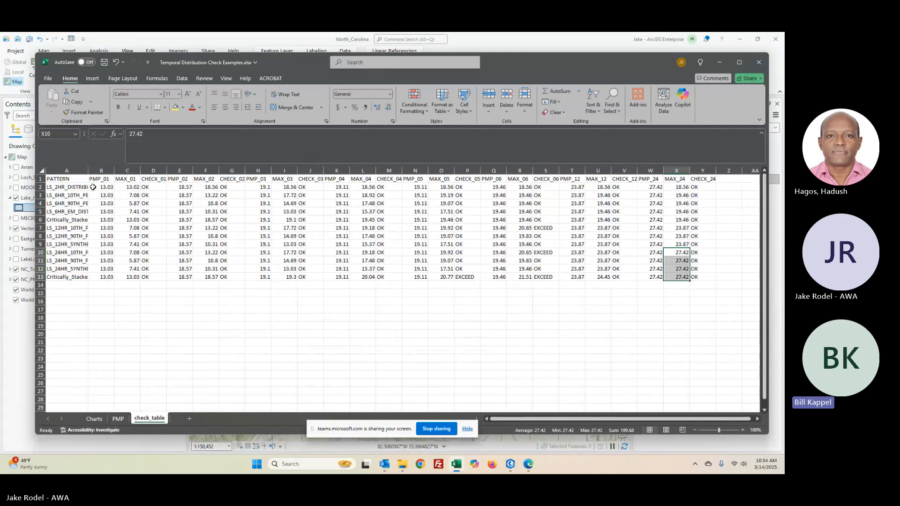
{"action": "left_click", "coordinate": [40, 252]}
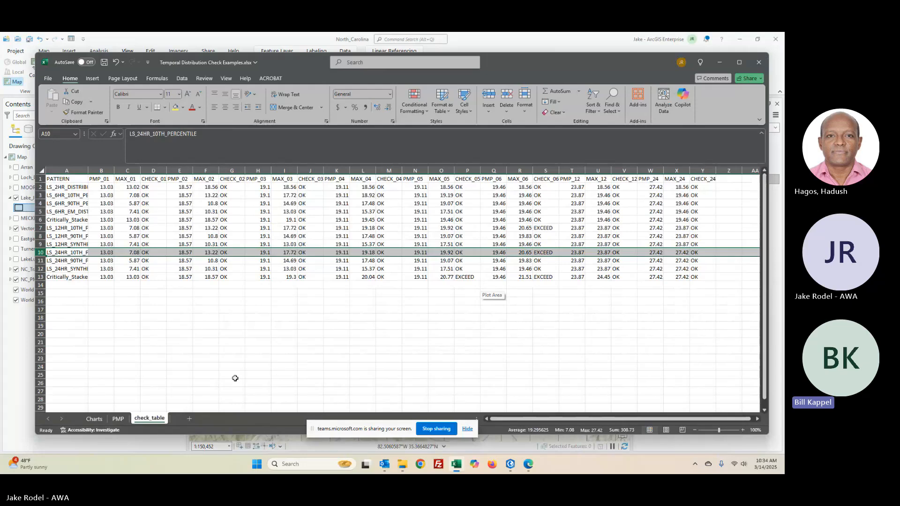
Step: Compare the Huff 10th Percentile charts with the values on the check_table sheet, and close the workbook without saving
{"action": "left_click", "coordinate": [96, 421]}
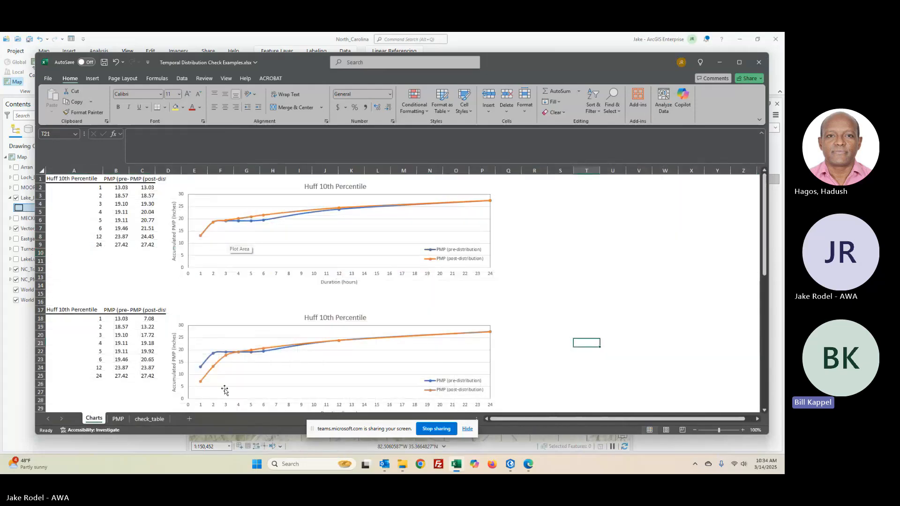
{"action": "left_click", "coordinate": [154, 419]}
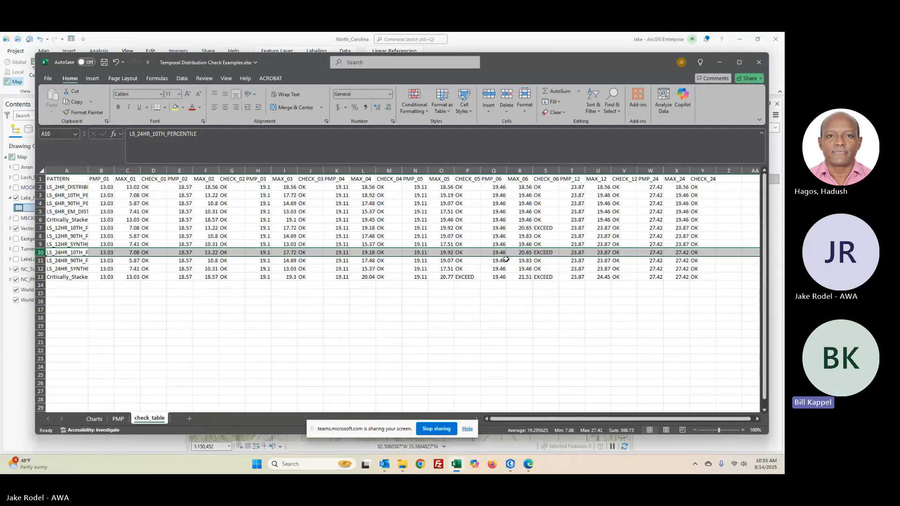
{"action": "left_click", "coordinate": [102, 420]}
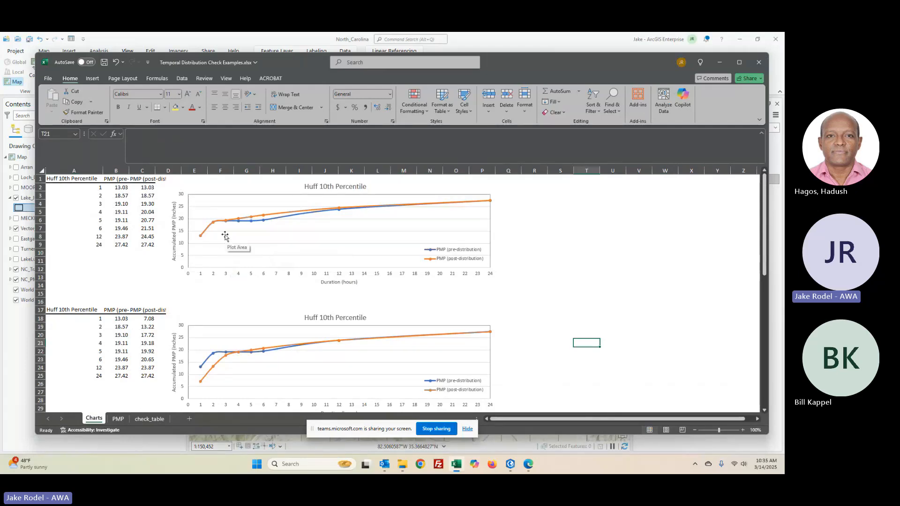
{"action": "left_click", "coordinate": [158, 422]}
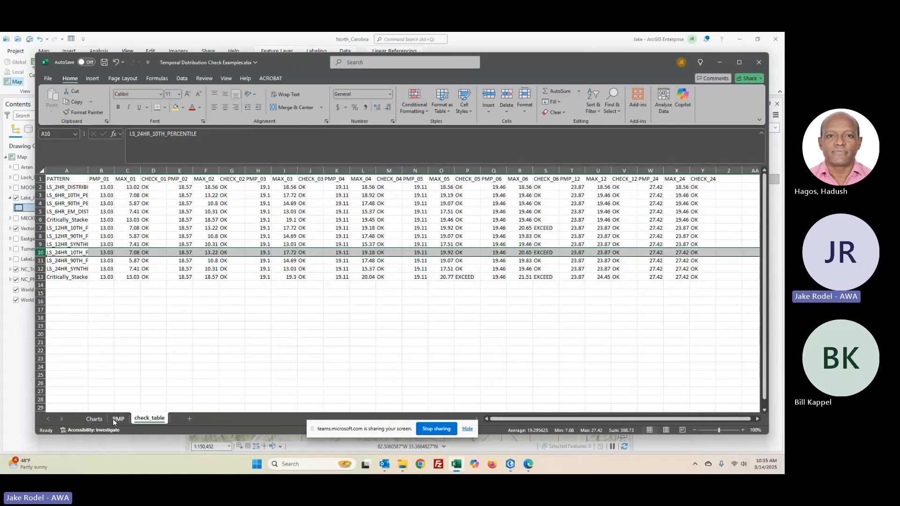
{"action": "left_click", "coordinate": [95, 419]}
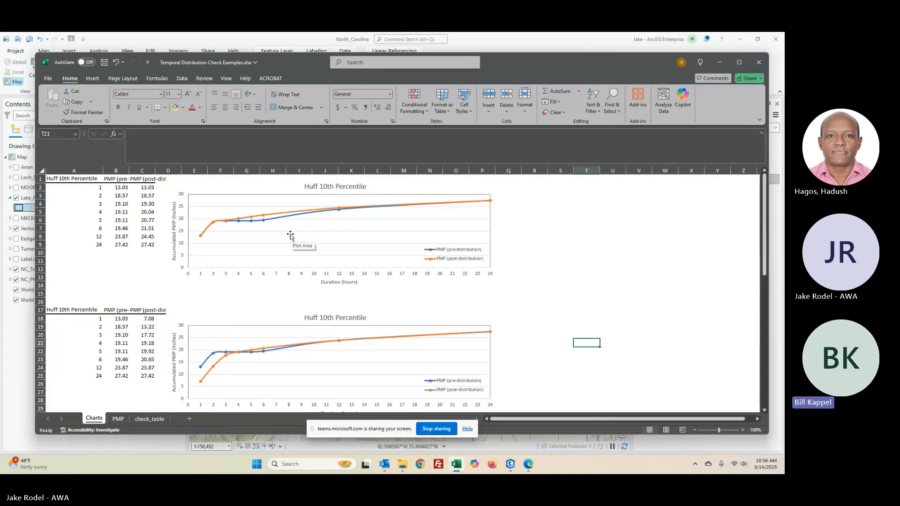
{"action": "left_click", "coordinate": [759, 62]}
{"action": "left_click", "coordinate": [442, 308]}
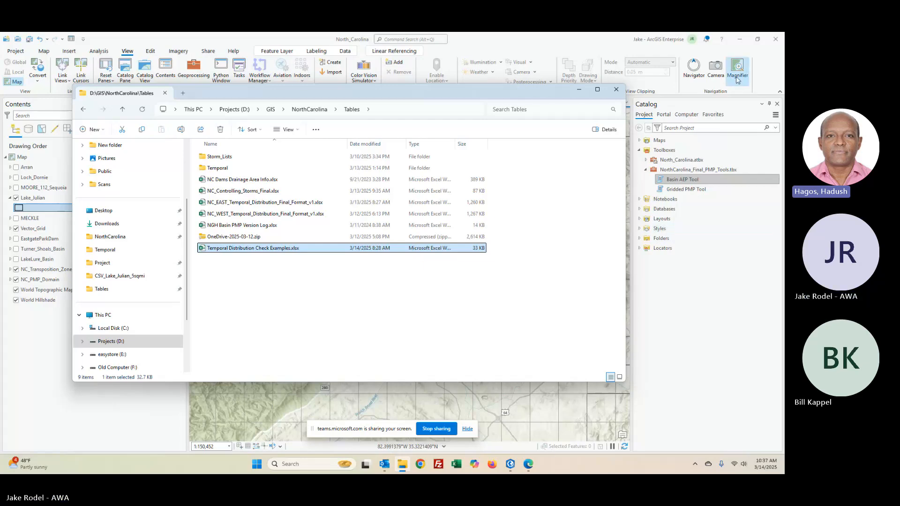
{"action": "right_click", "coordinate": [682, 190]}
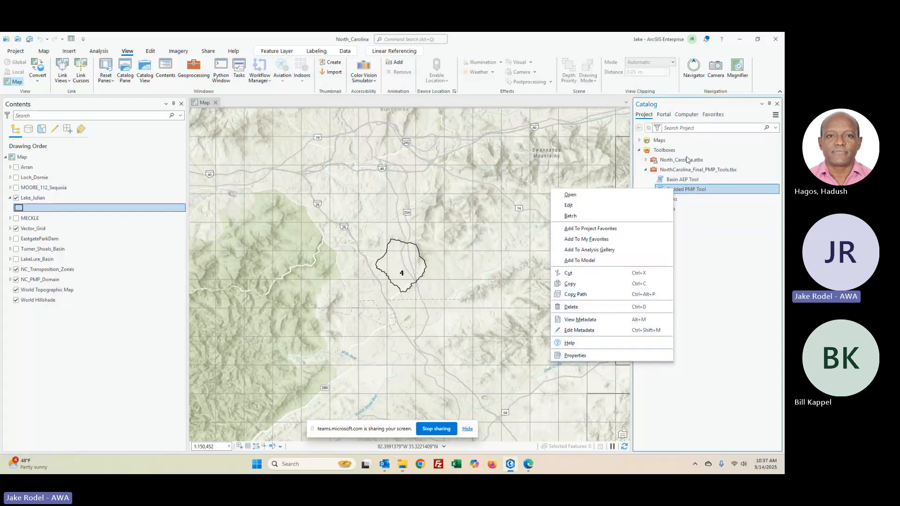
{"action": "left_click", "coordinate": [694, 190]}
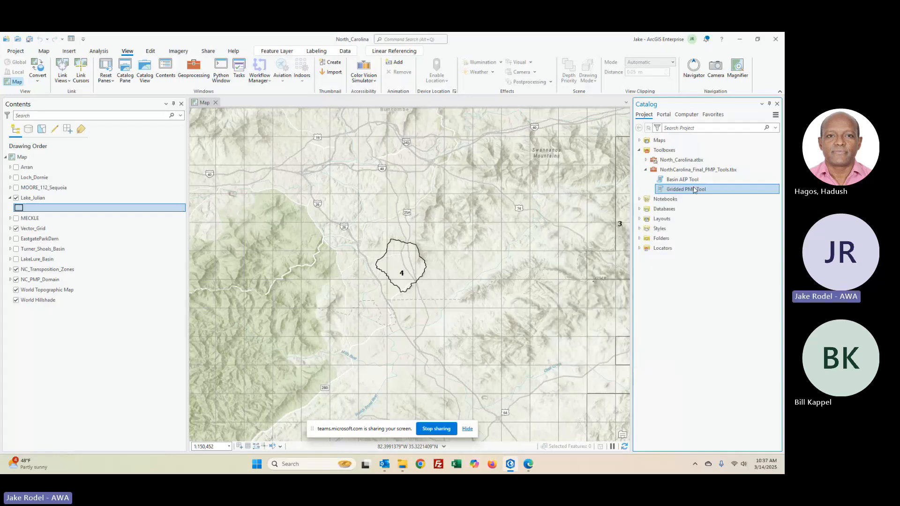
{"action": "double_click", "coordinate": [676, 190]}
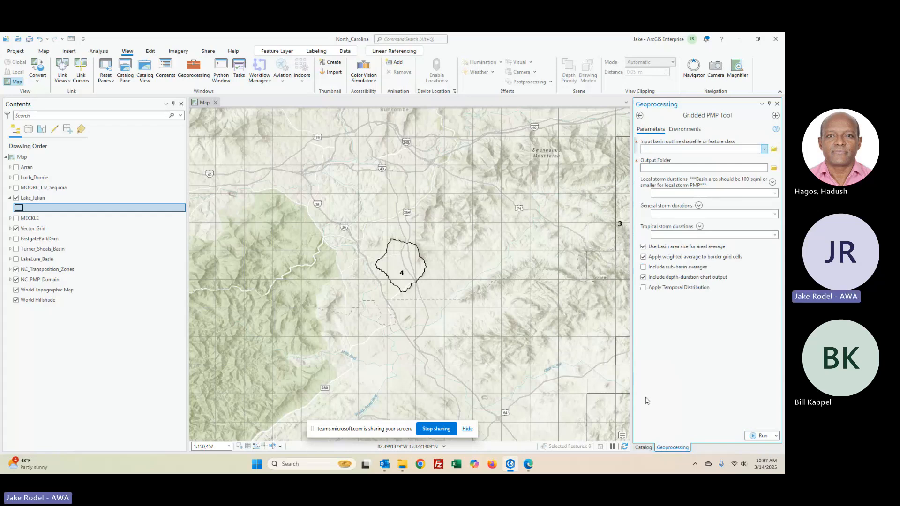
{"action": "left_click", "coordinate": [640, 116]}
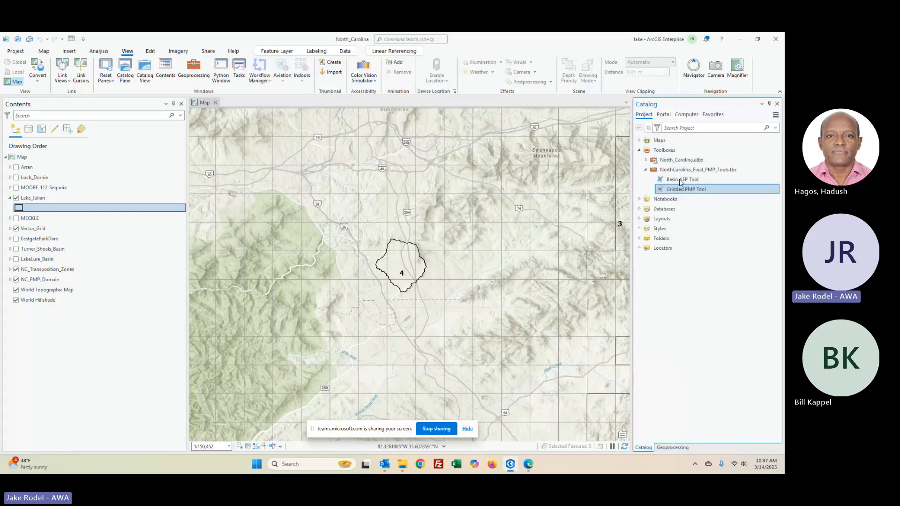
{"action": "right_click", "coordinate": [681, 190]}
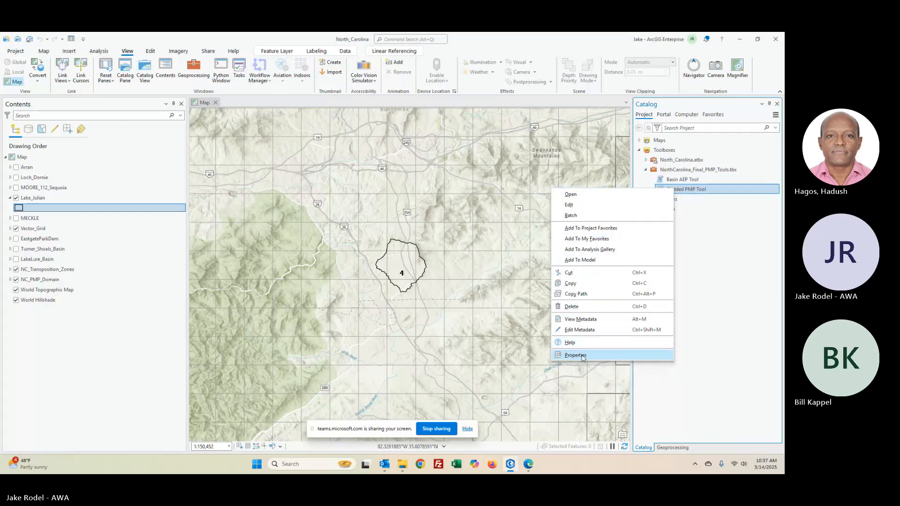
{"action": "left_click", "coordinate": [700, 190]}
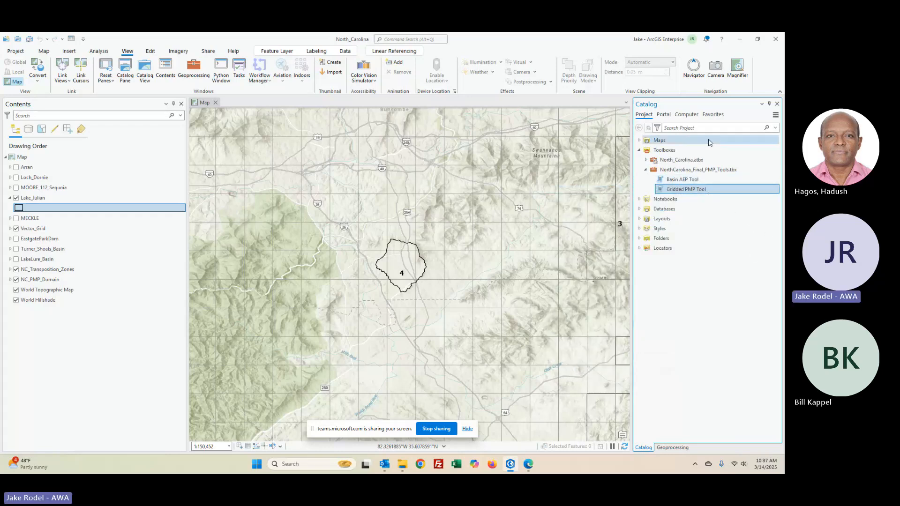
Step: Set up the Gridded PMP Tool with the Lake_Julian basin, output folder PMP_Evaluation_Tool\Testing and a local storm duration of 02
{"action": "double_click", "coordinate": [700, 190]}
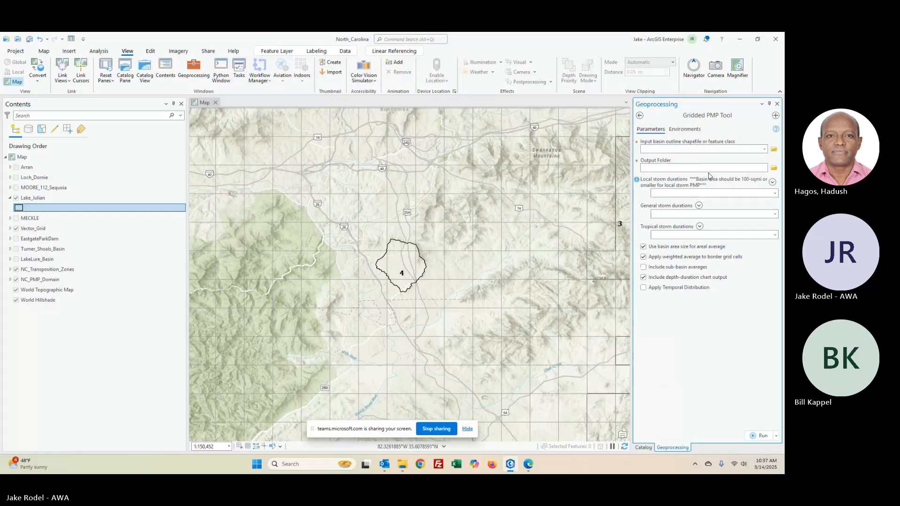
{"action": "left_click", "coordinate": [765, 149]}
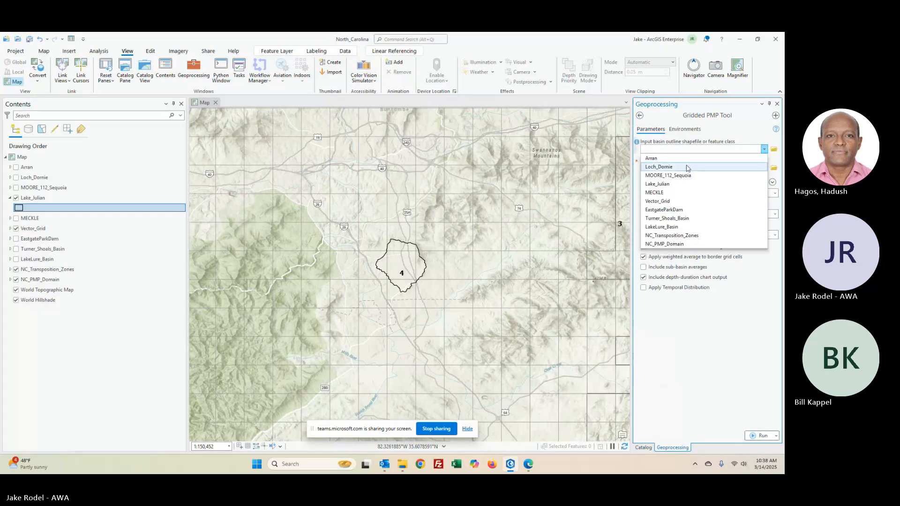
{"action": "left_click", "coordinate": [673, 184]}
{"action": "left_click", "coordinate": [773, 168]}
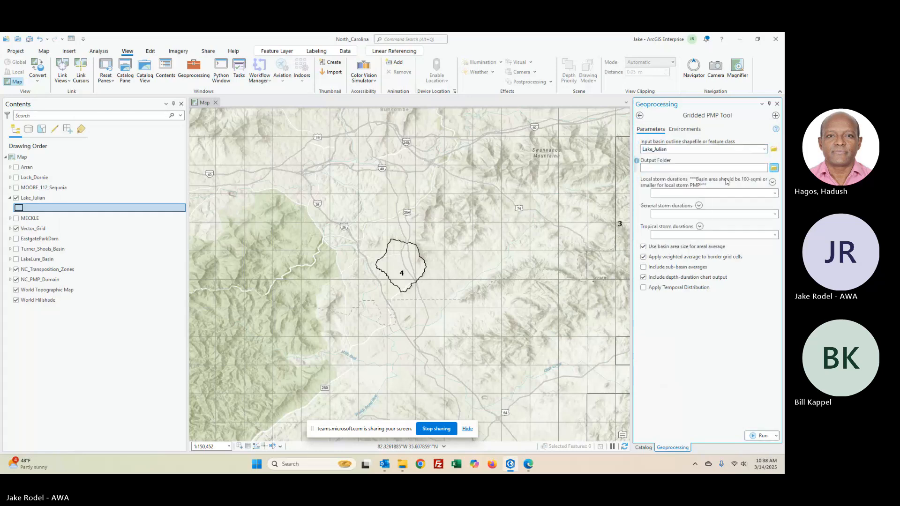
{"action": "left_click", "coordinate": [286, 143]}
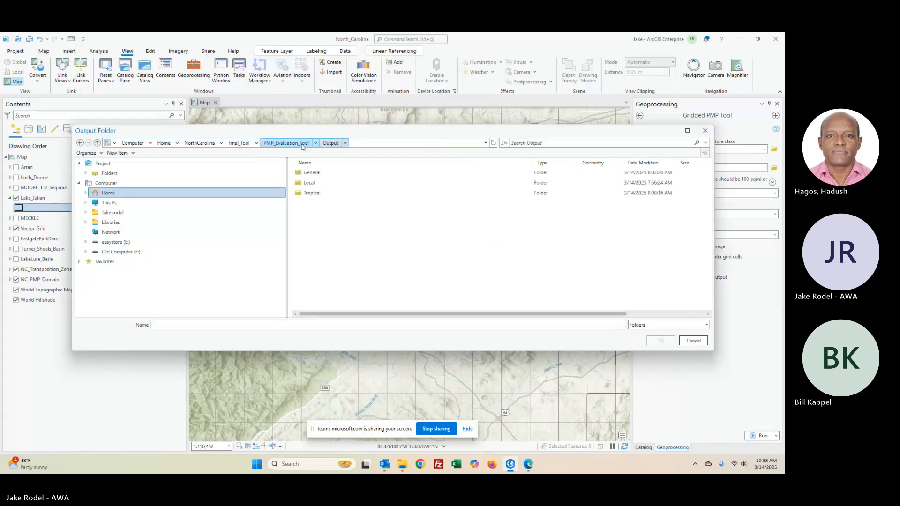
{"action": "left_click", "coordinate": [311, 203]}
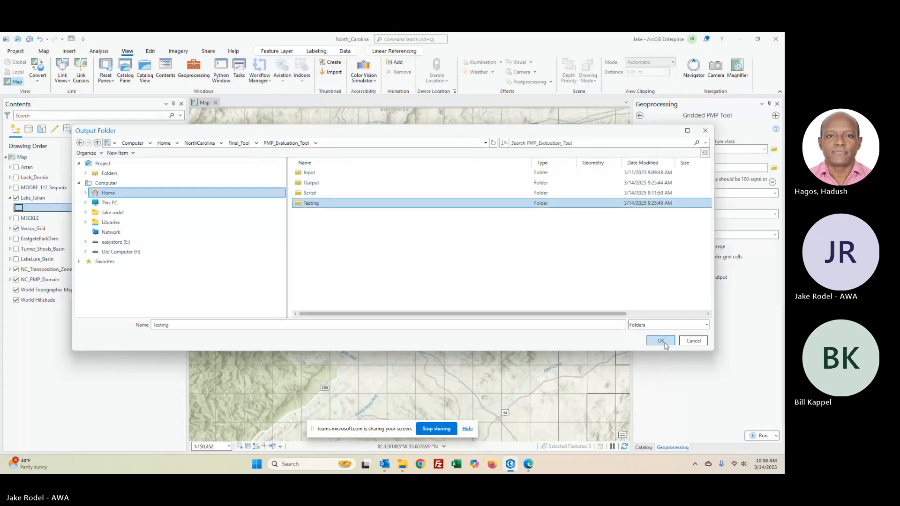
{"action": "left_click", "coordinate": [664, 342]}
{"action": "left_click", "coordinate": [775, 194]}
{"action": "left_click", "coordinate": [724, 211]}
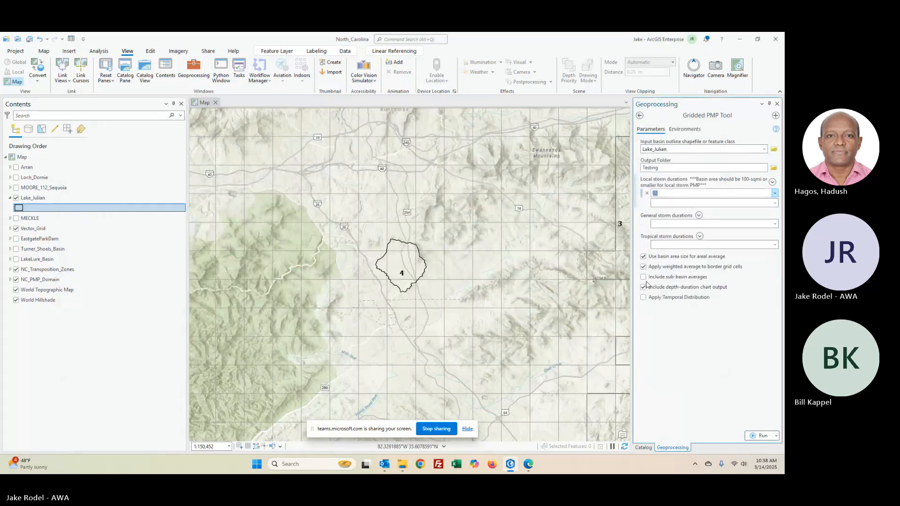
Step: Run the Gridded PMP Tool with its detailed messages open, cancel the run, and review the log from the beginning
{"action": "left_click", "coordinate": [759, 436]}
{"action": "left_click", "coordinate": [666, 438]}
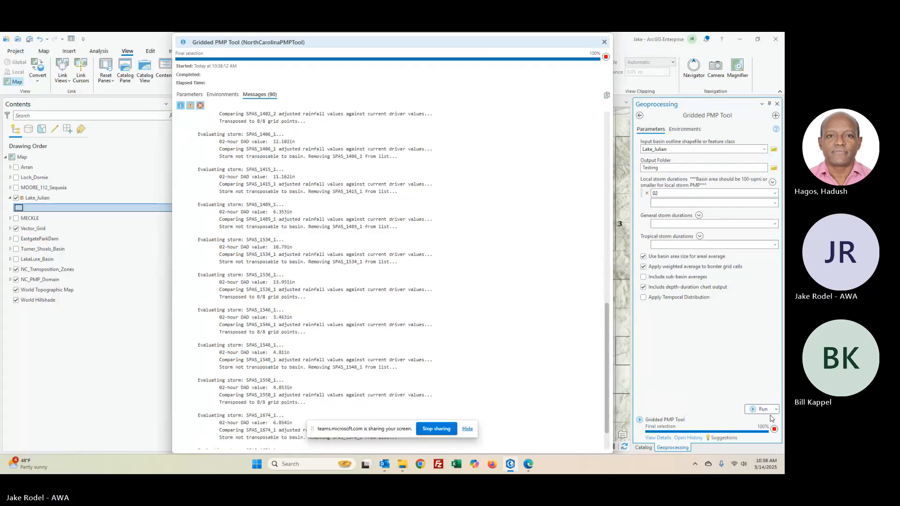
{"action": "left_click", "coordinate": [774, 429]}
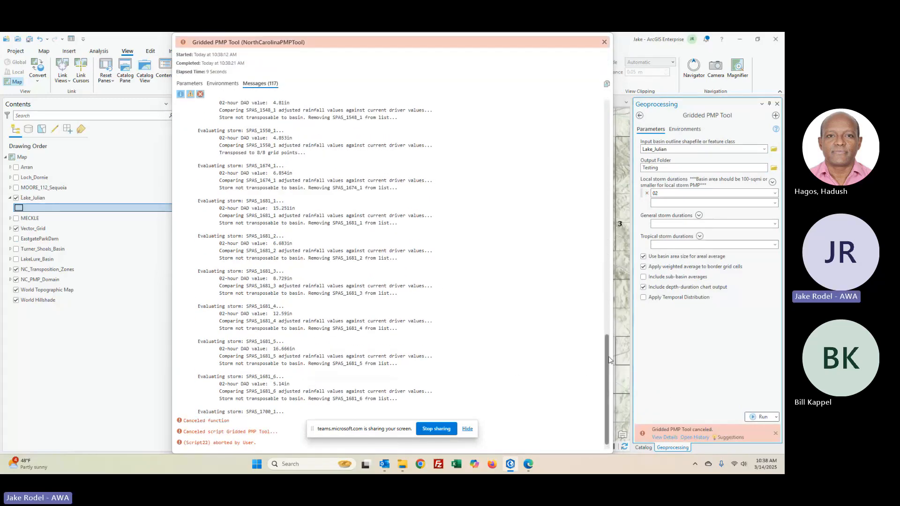
{"action": "left_click_drag", "start_coordinate": [607, 344], "coordinate": [608, 113]}
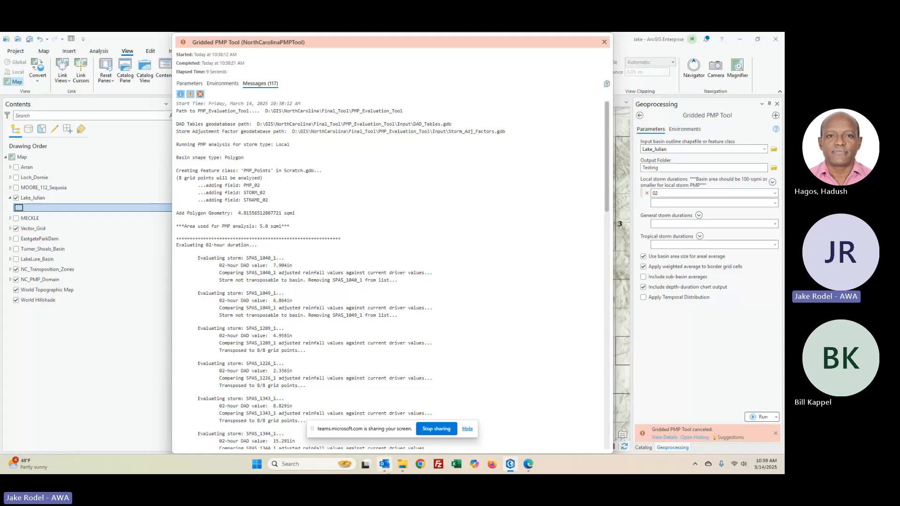
Step: Close the Gridded PMP Tool message window and open PMP_Tool_v6.py from the PMP_Evaluation_Tool\Script folder in Notepad++
{"action": "mouse_move", "coordinate": [403, 469]}
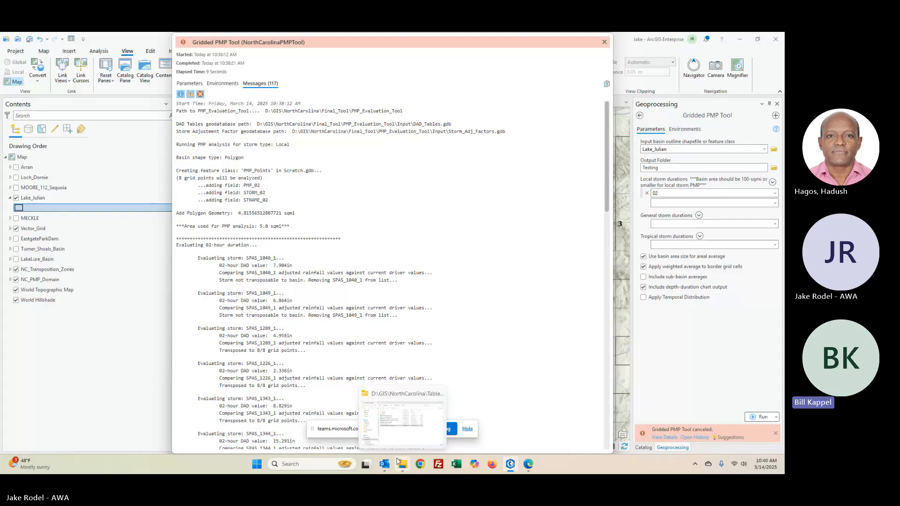
{"action": "right_click", "coordinate": [404, 466]}
{"action": "left_click", "coordinate": [375, 416]}
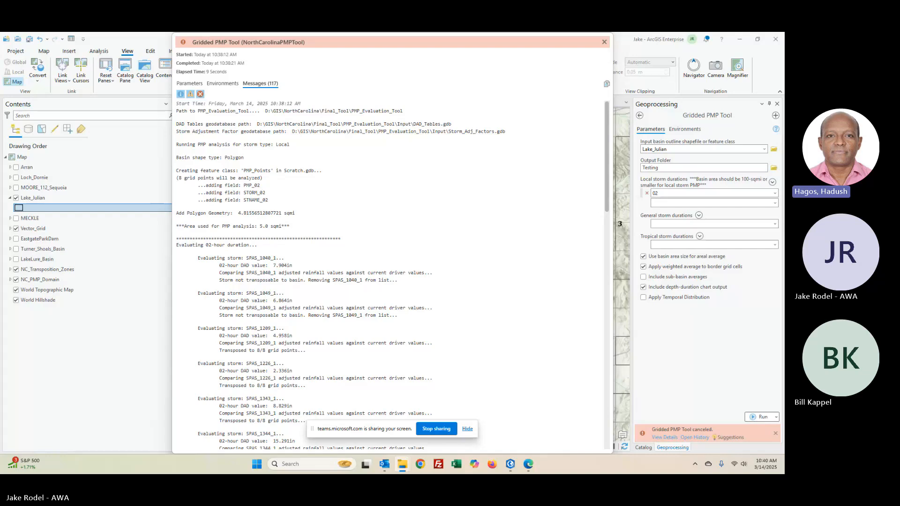
{"action": "left_click", "coordinate": [603, 43]}
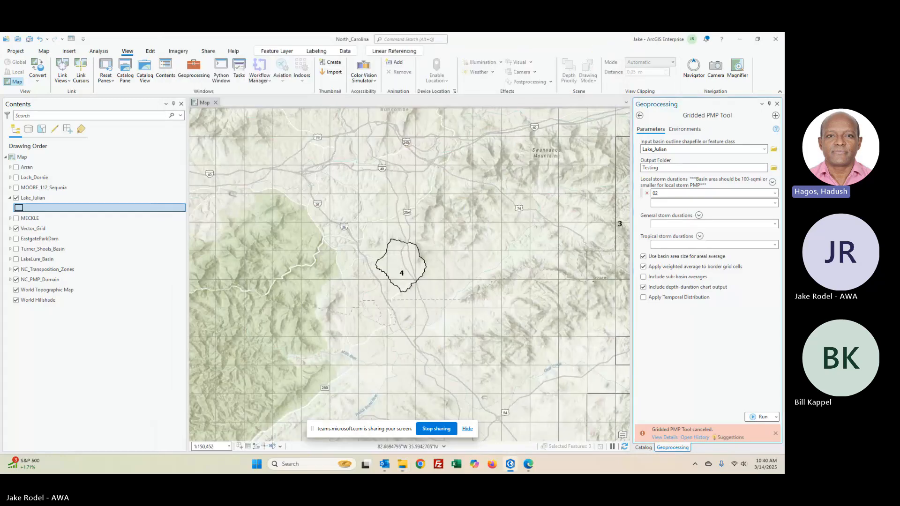
{"action": "left_click", "coordinate": [403, 464]}
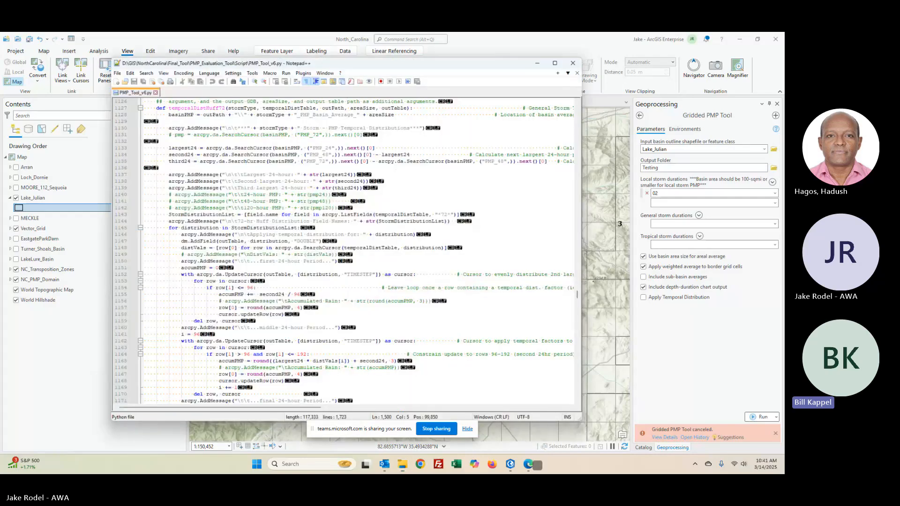
Step: Move the Notepad++ window off the map display and dismiss the cancelled Gridded PMP Tool notification
{"action": "left_click_drag", "start_coordinate": [337, 60], "coordinate": [0, 63]}
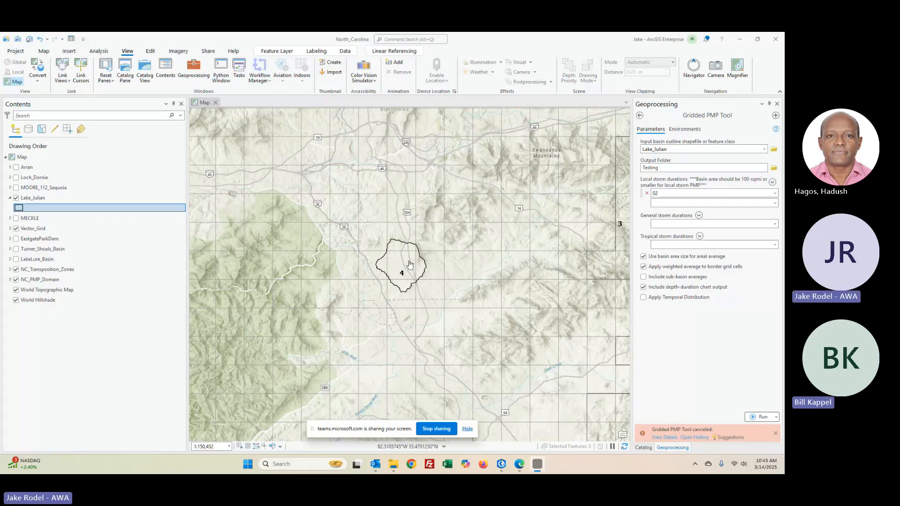
{"action": "left_click", "coordinate": [776, 434]}
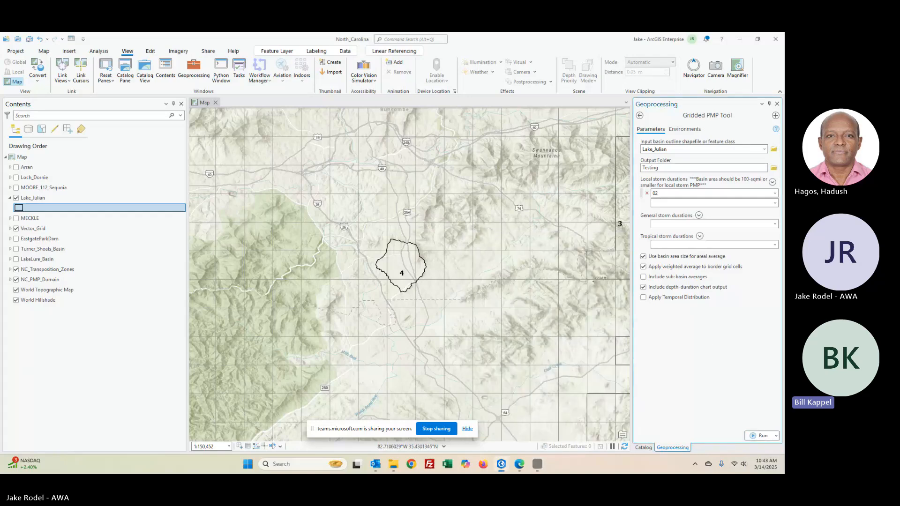